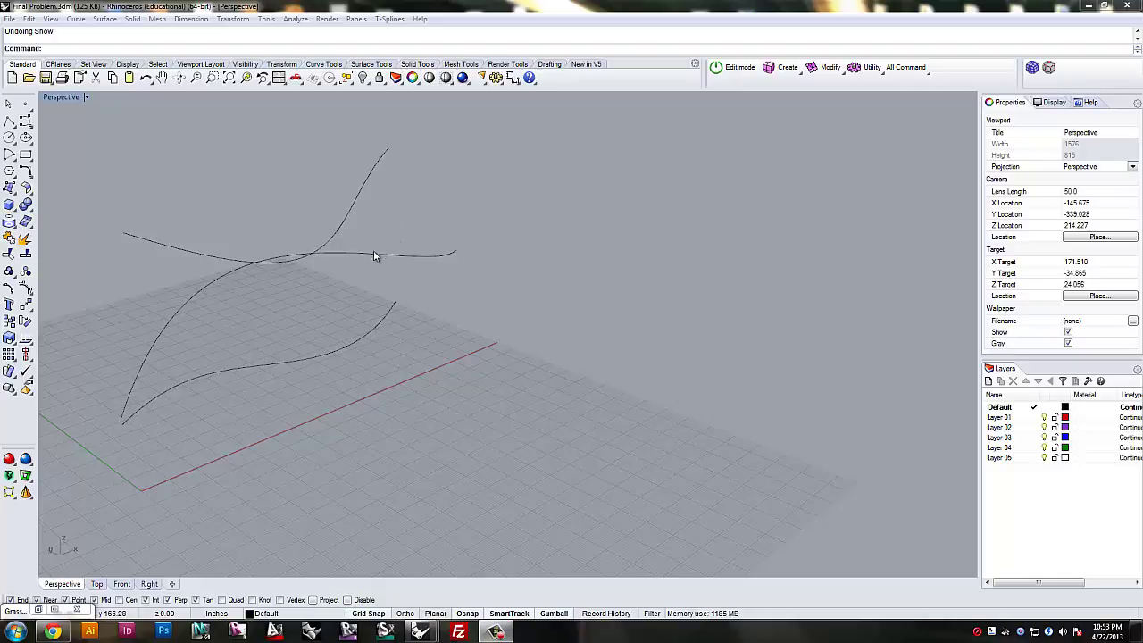
Examine the three open curves in the Perspective view from several angles, selecting each one in turn
right_click_drag(418, 283, 431, 261)
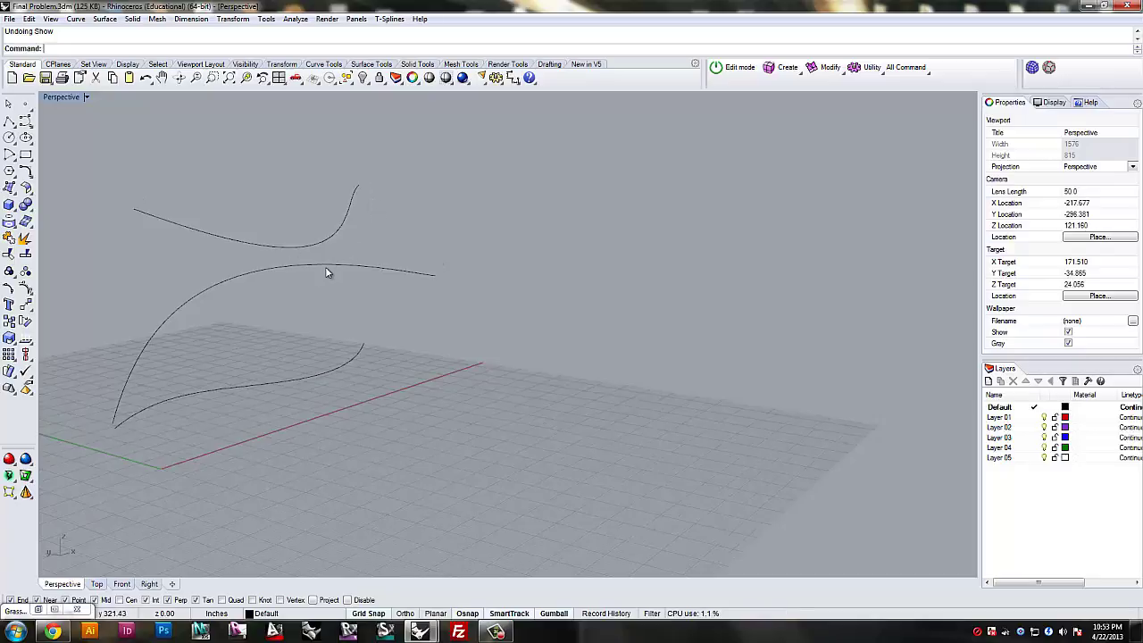
right_click_drag(351, 221, 373, 233)
left_click(370, 208)
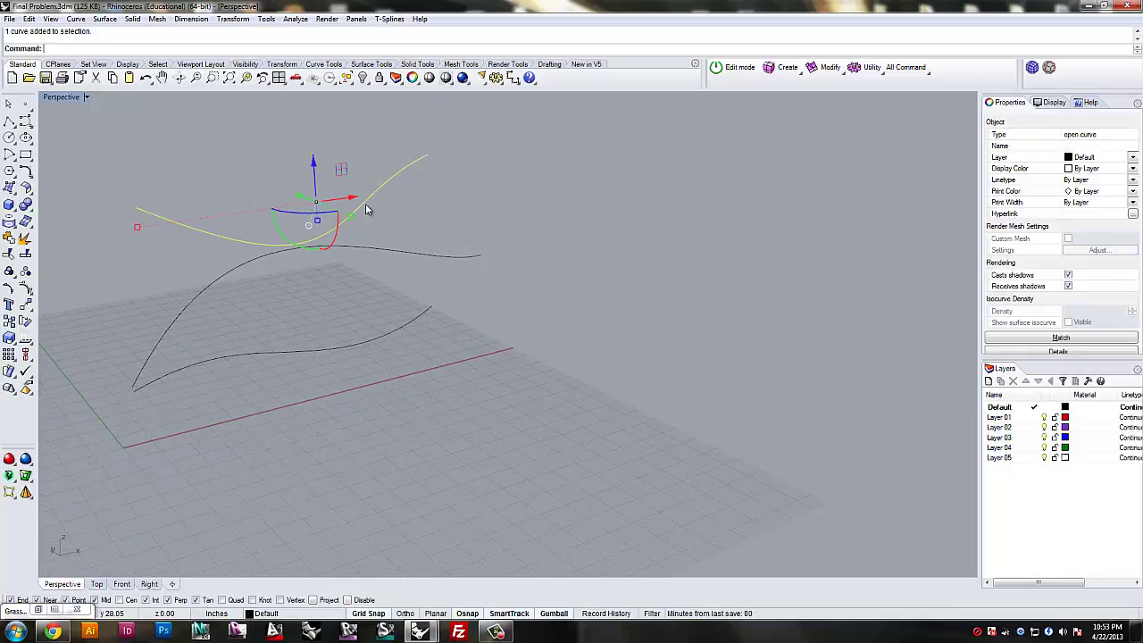
left_click(396, 260)
left_click(400, 268)
left_click(410, 322)
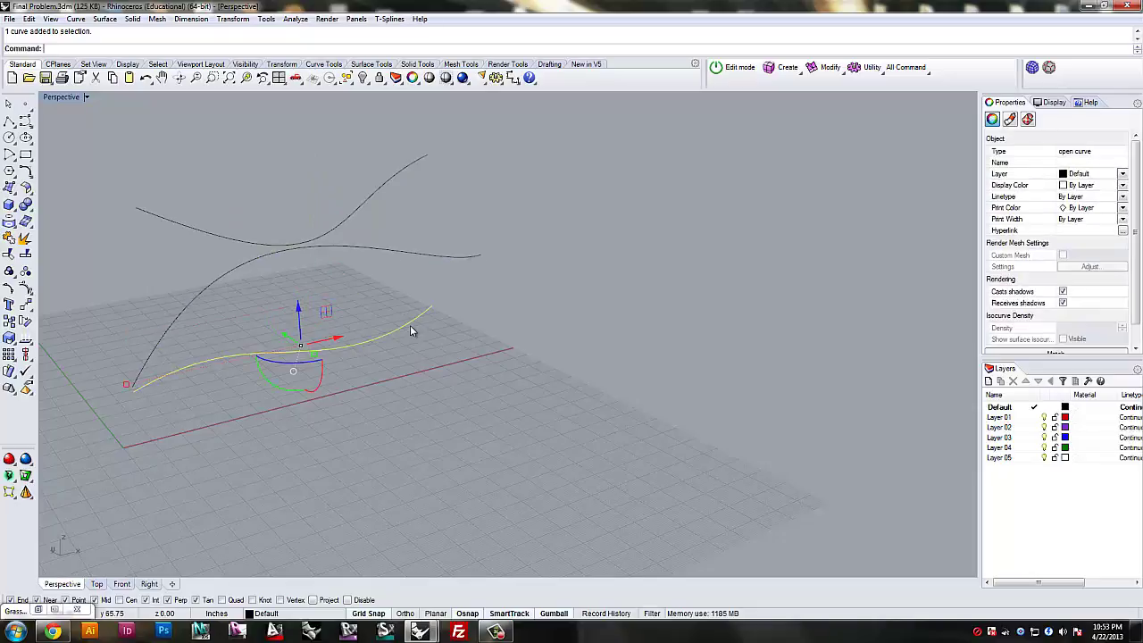
left_click(398, 304)
right_click_drag(398, 303, 379, 276)
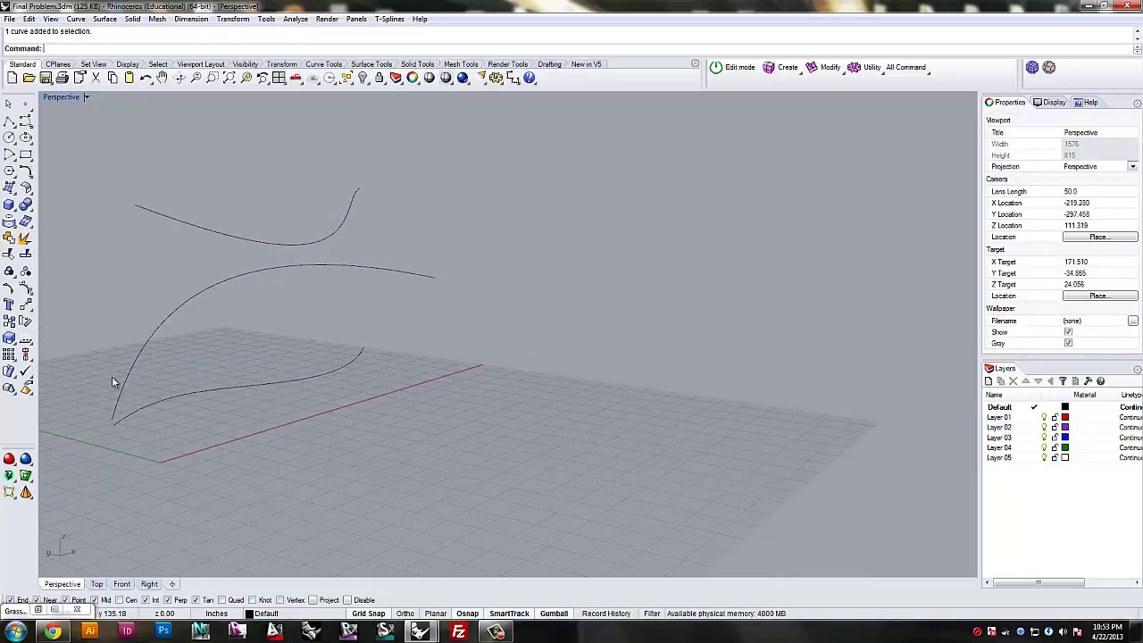
right_click_drag(179, 229, 168, 233)
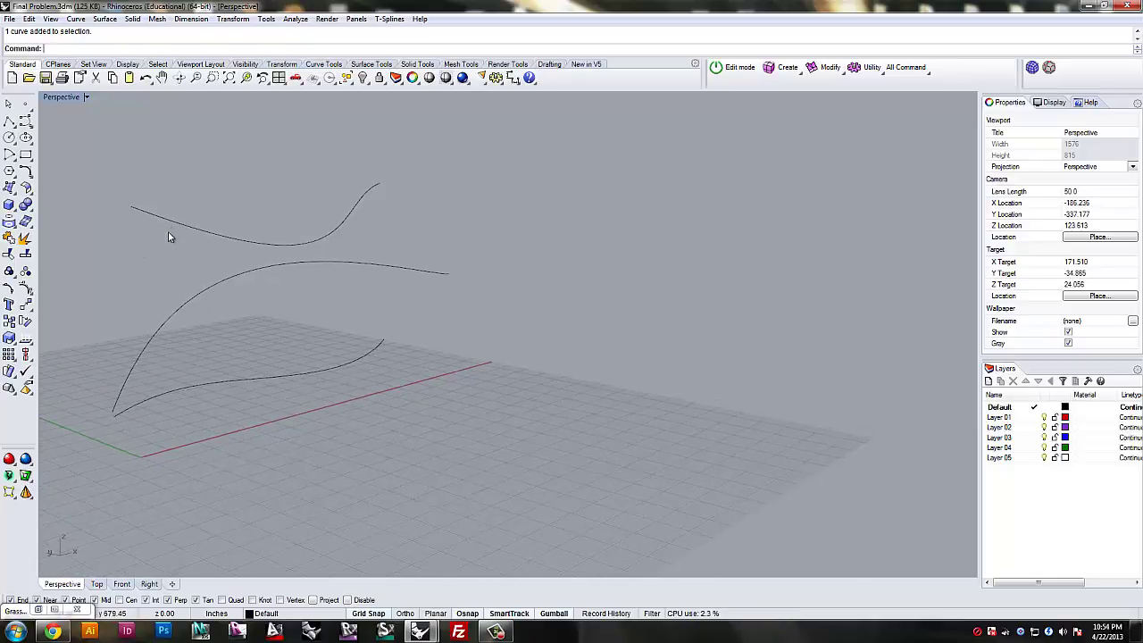
left_click(176, 231)
left_click(229, 283)
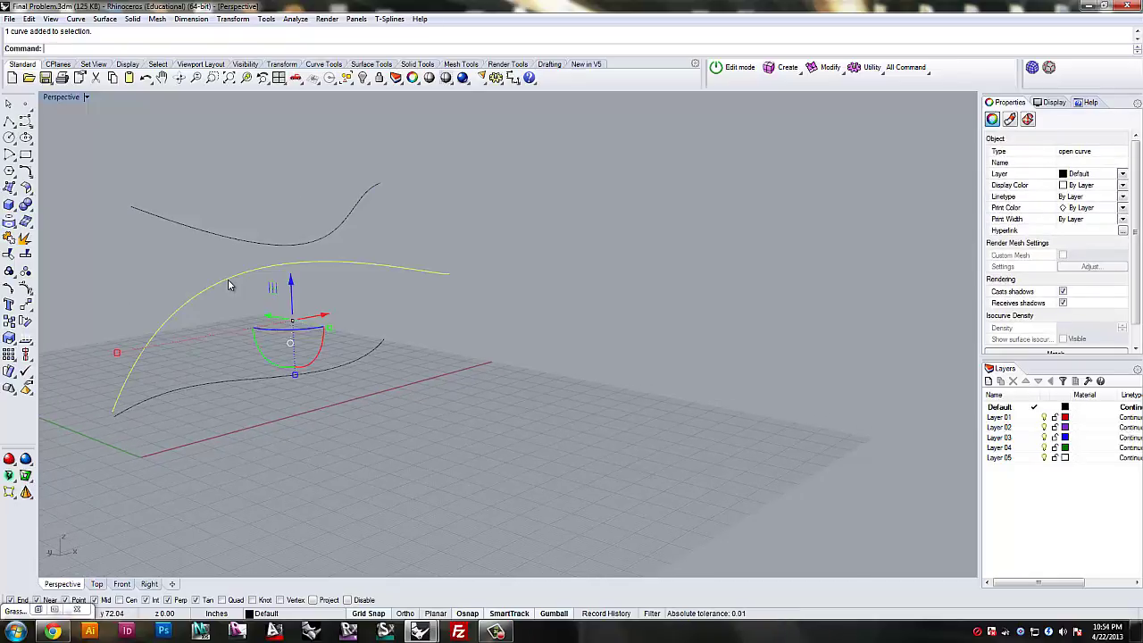
left_click(248, 382)
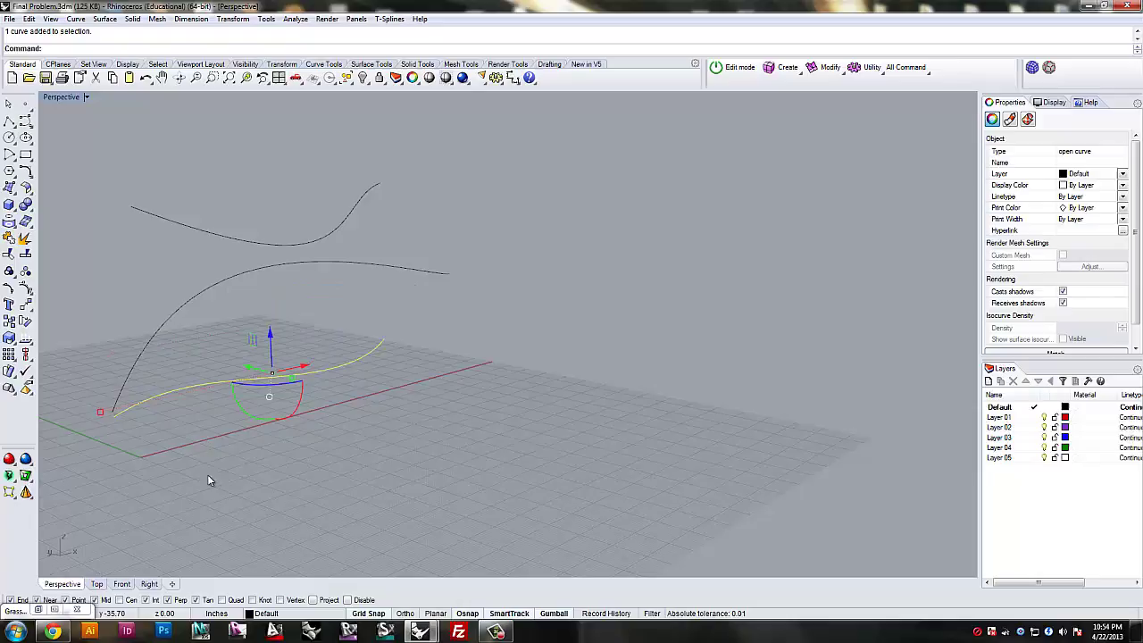
left_click(183, 231)
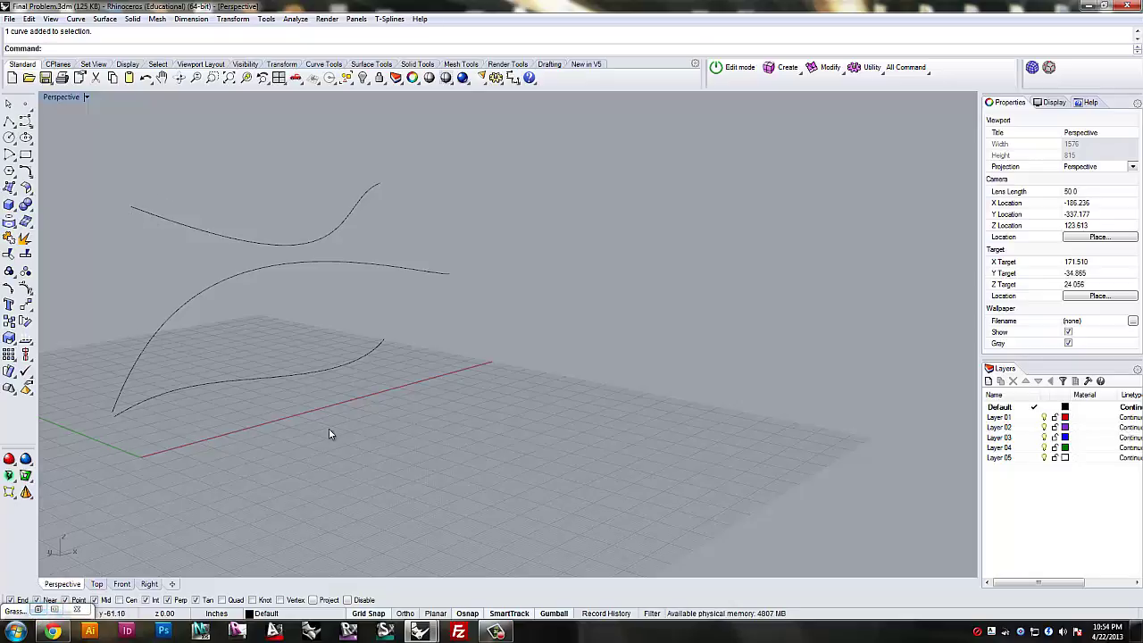
Bring up the Rhino Python Editor, look over the Surface Patterns definition in Grasshopper, and review the TanLines class in Final Project.py
mouse_move(419, 632)
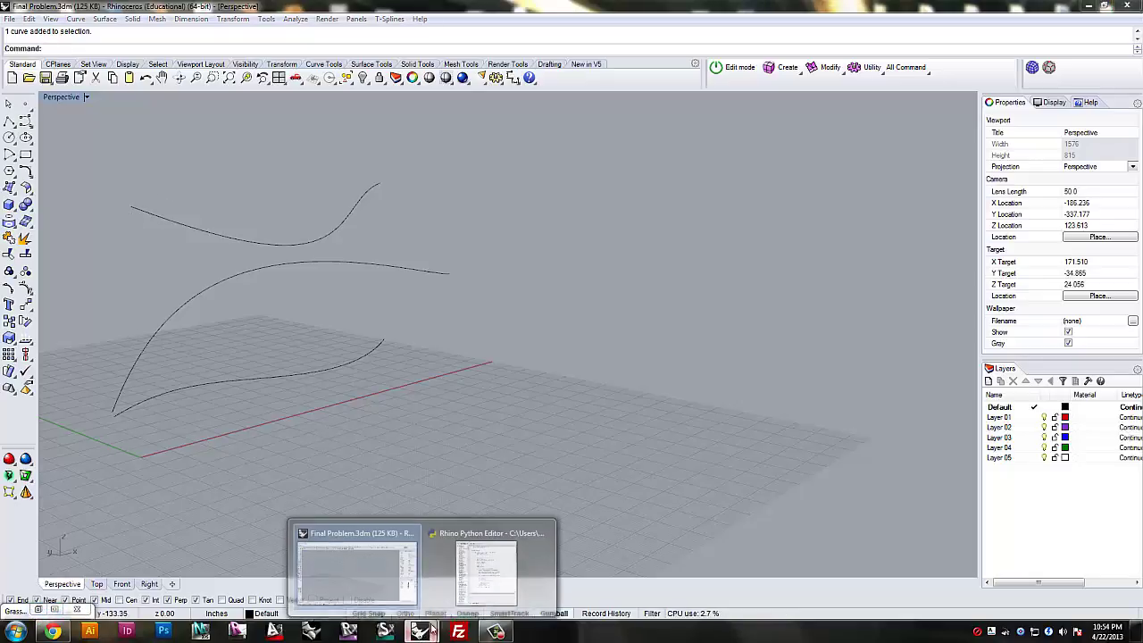
left_click(489, 540)
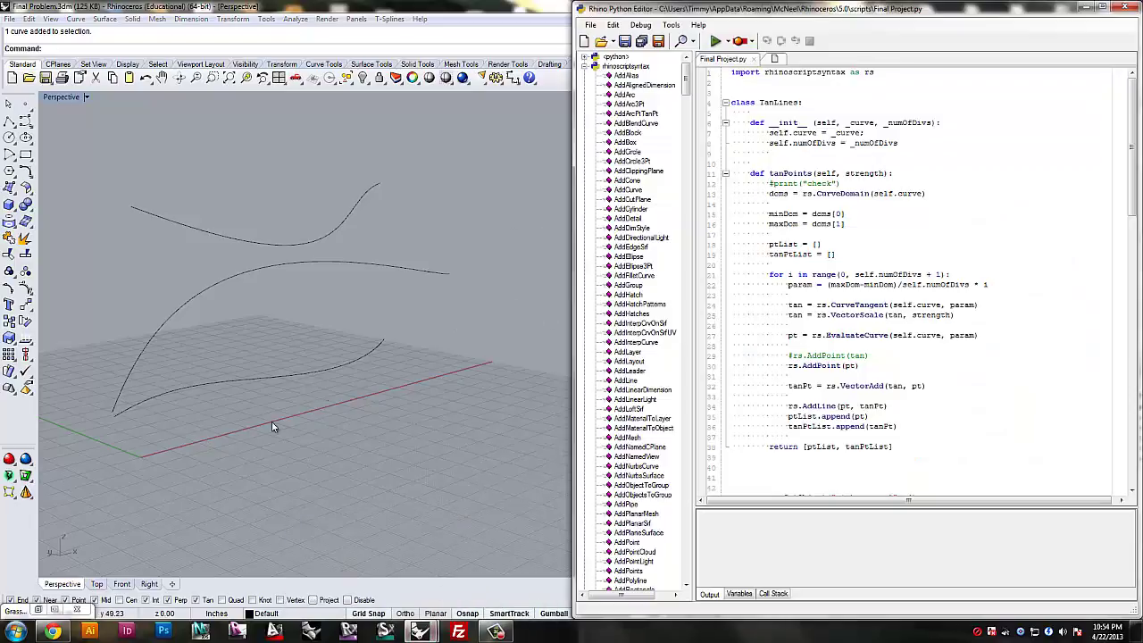
left_click(38, 610)
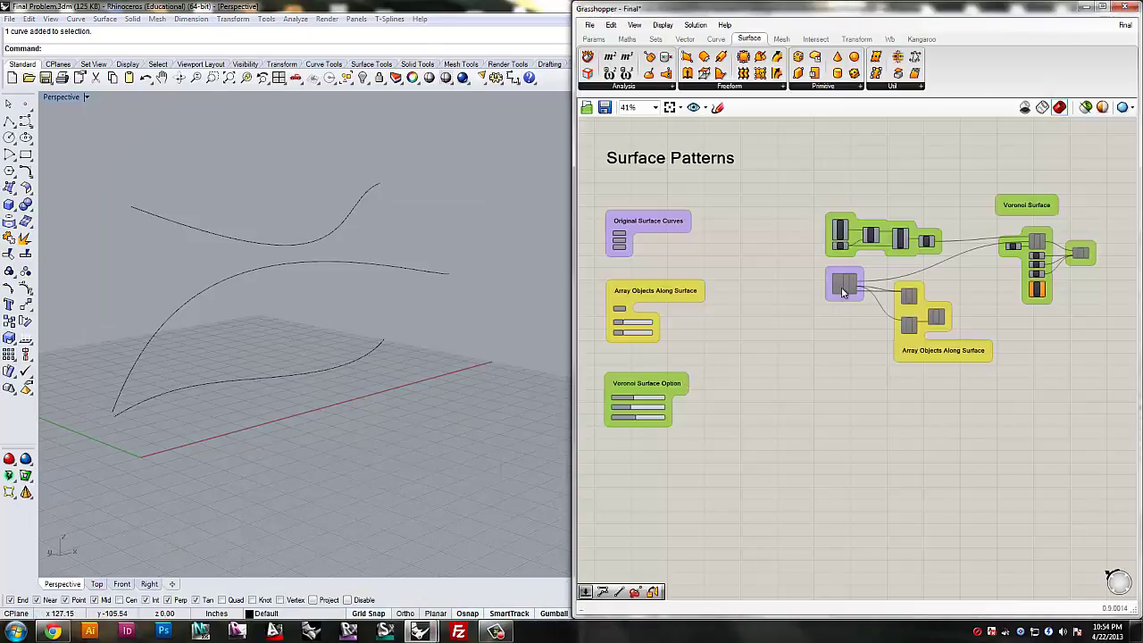
left_click(842, 288)
scroll(842, 286, "up", 3)
scroll(841, 286, "down", 4)
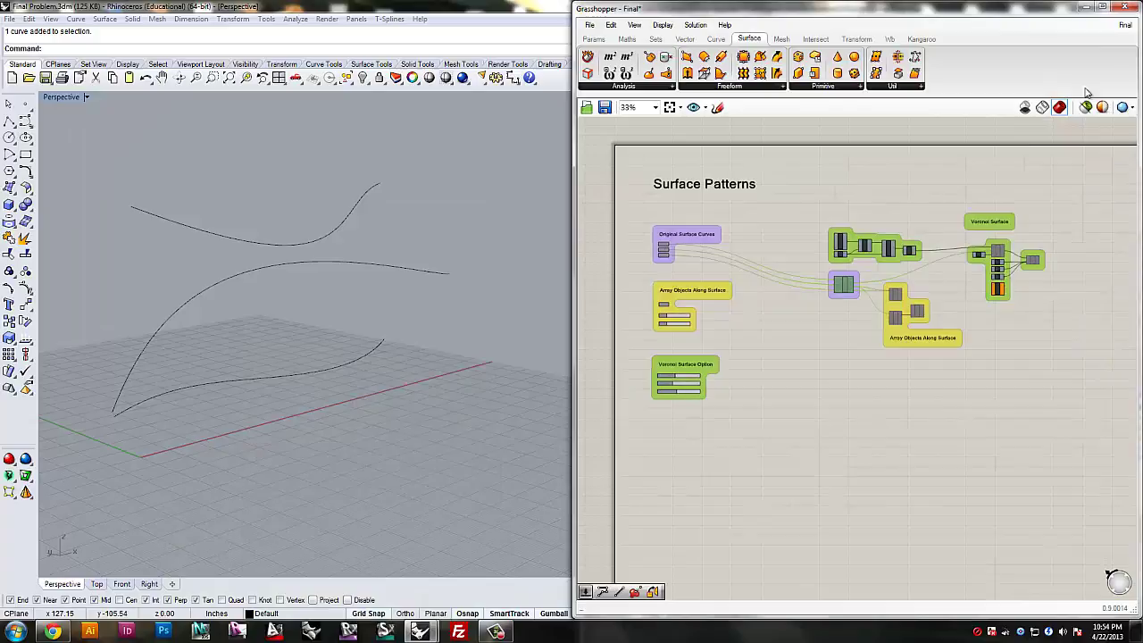
left_click(1084, 6)
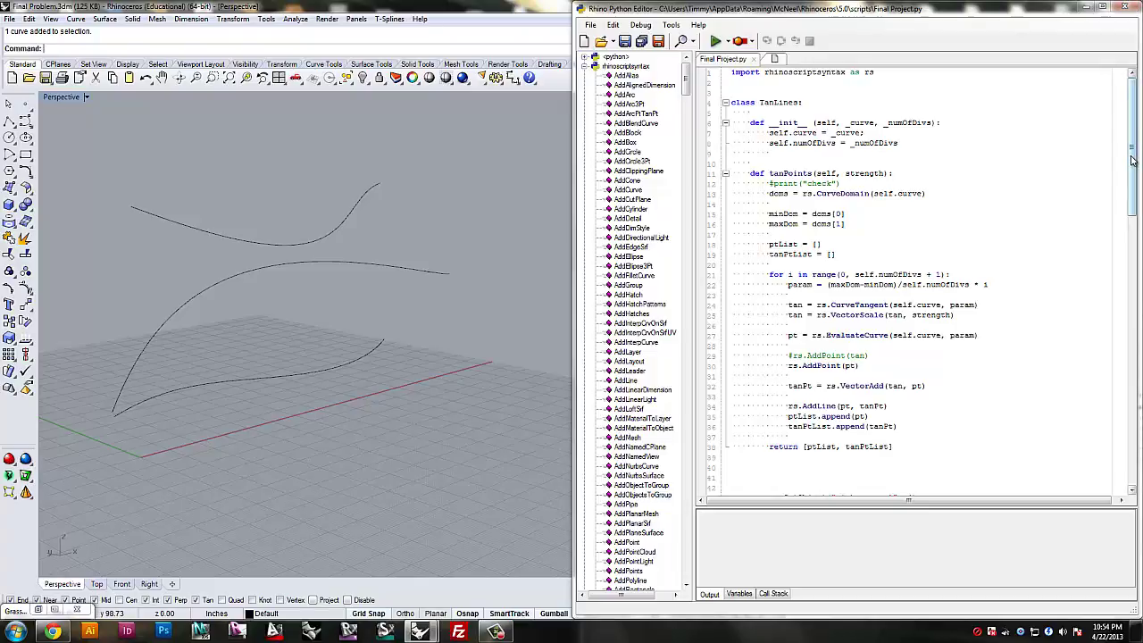
mouse_move(1132, 170)
left_mouse_down()
mouse_move(1135, 327)
mouse_move(1136, 181)
left_mouse_up()
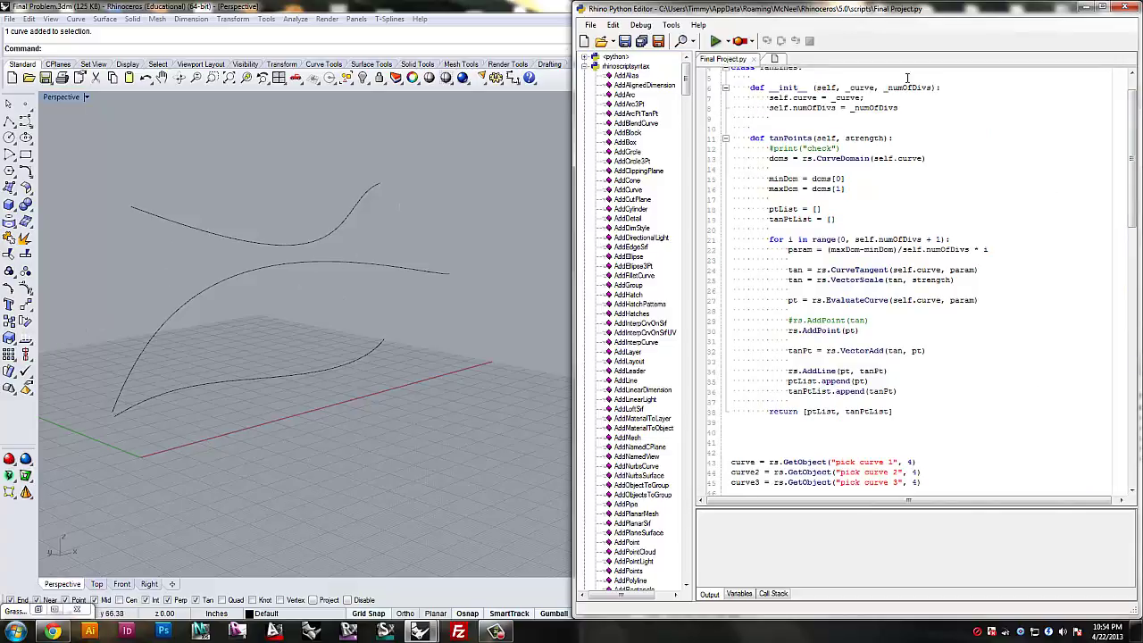
Run the Final Project.py script, picking the upper, middle and lower curves as curves 1, 2 and 3
left_click(718, 45)
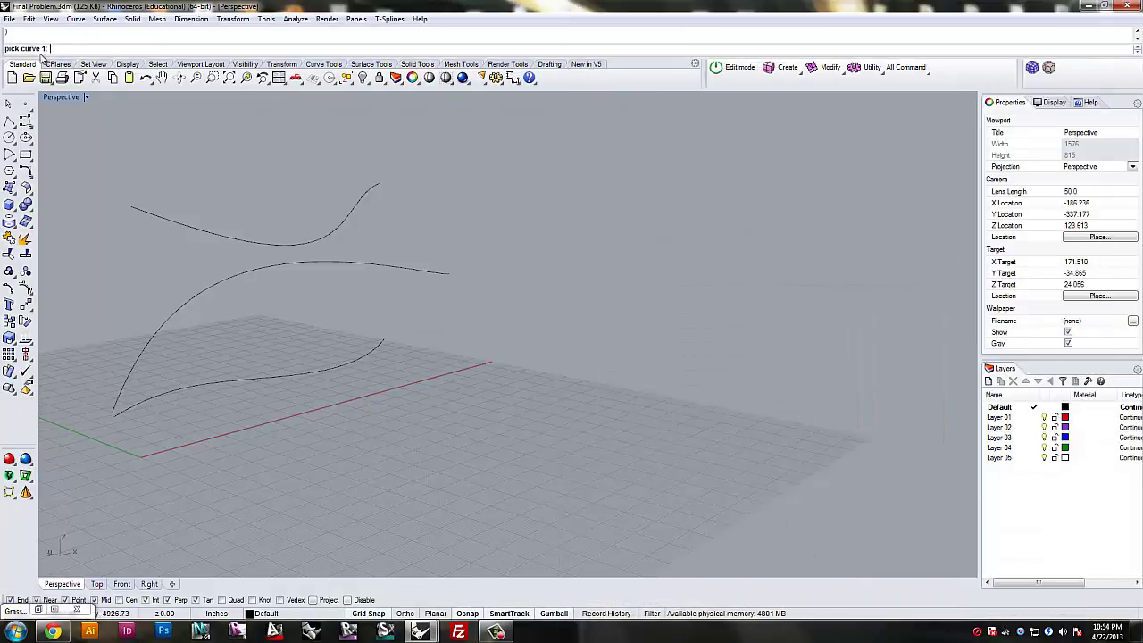
left_click(348, 231)
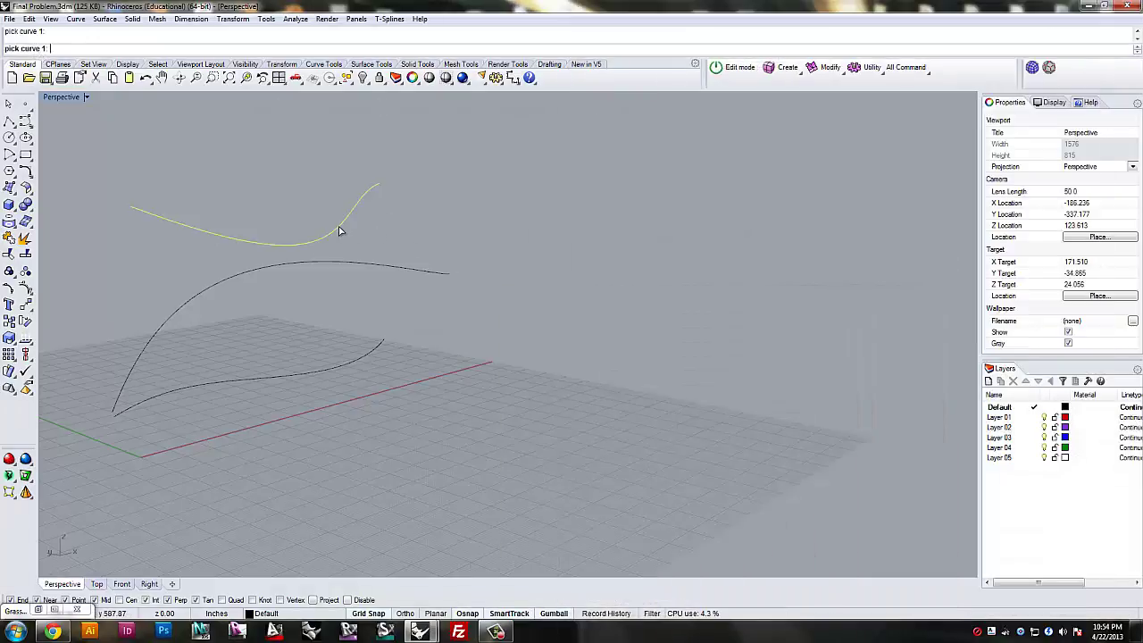
left_click(343, 263)
left_click(356, 362)
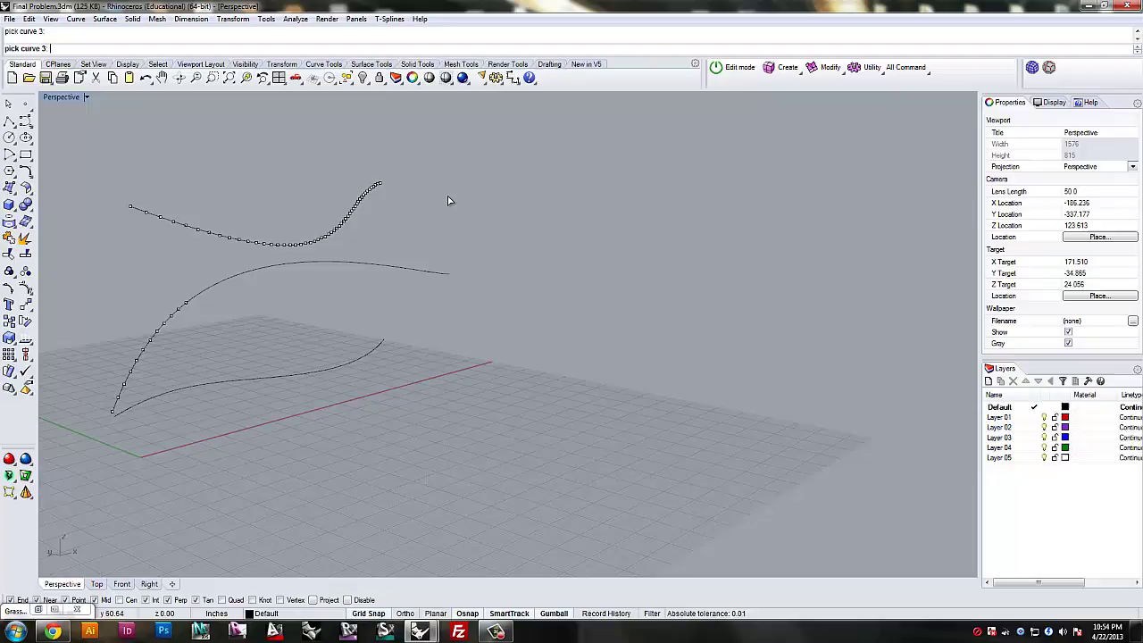
key("Return")
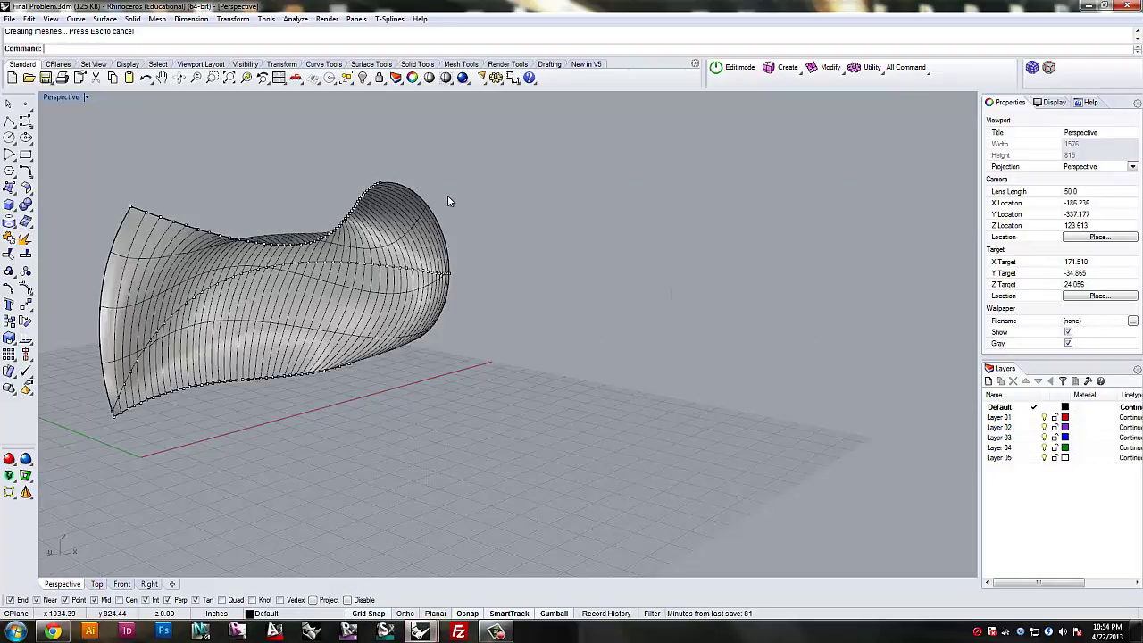
Inspect the script-generated lofted surface from several angles, with its upper edge curve selected
right_click_drag(447, 199, 288, 257)
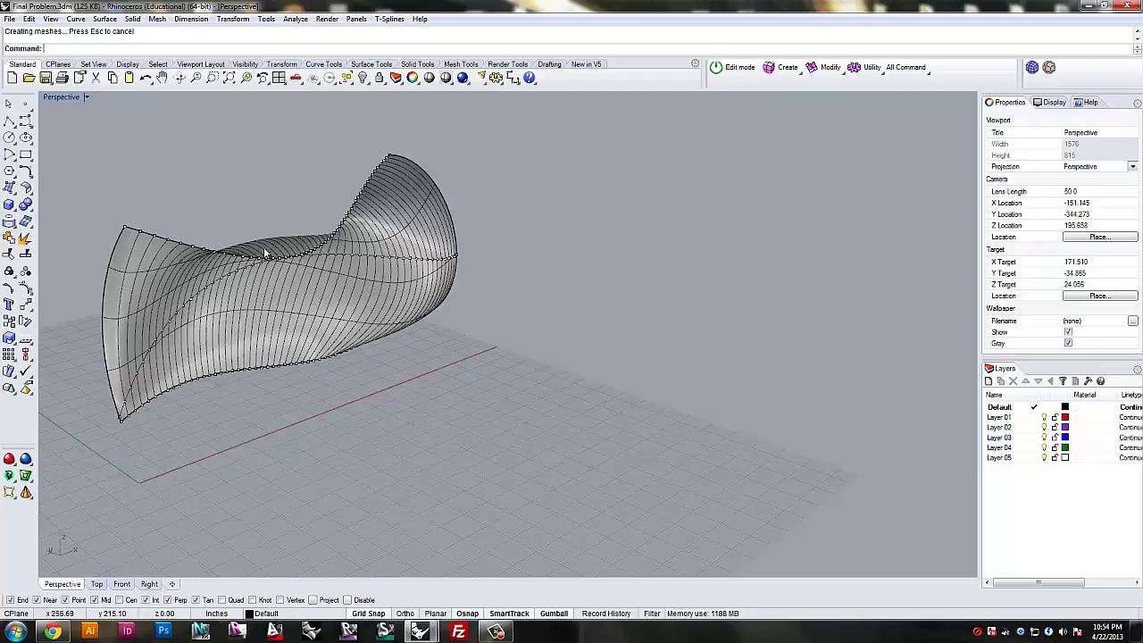
right_click_drag(146, 224, 174, 200)
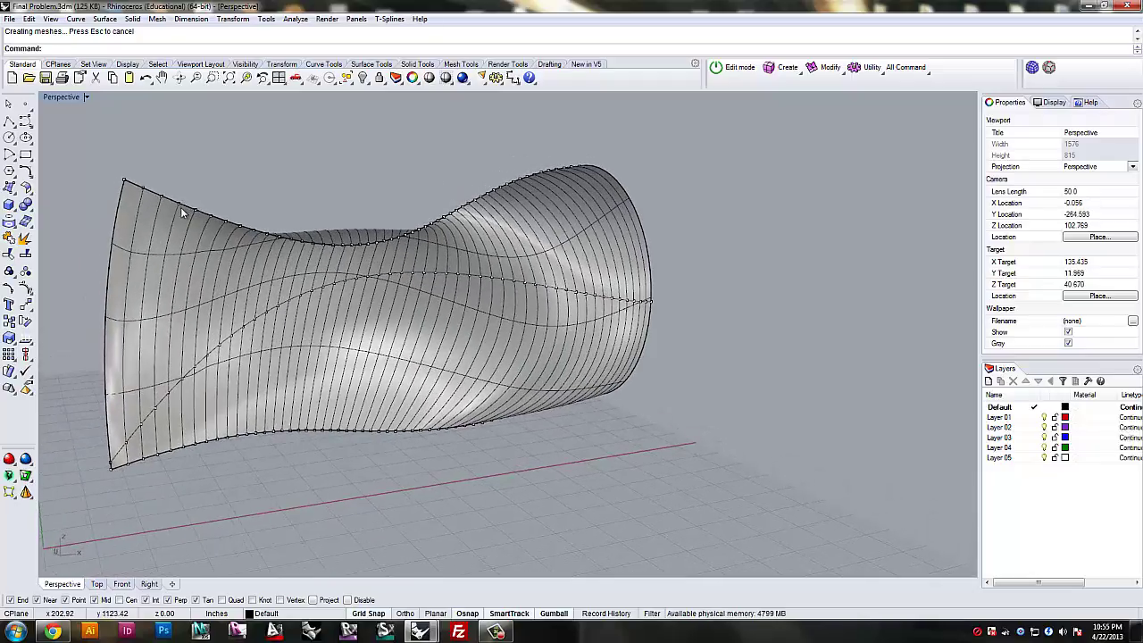
left_click(174, 200)
left_click(250, 234)
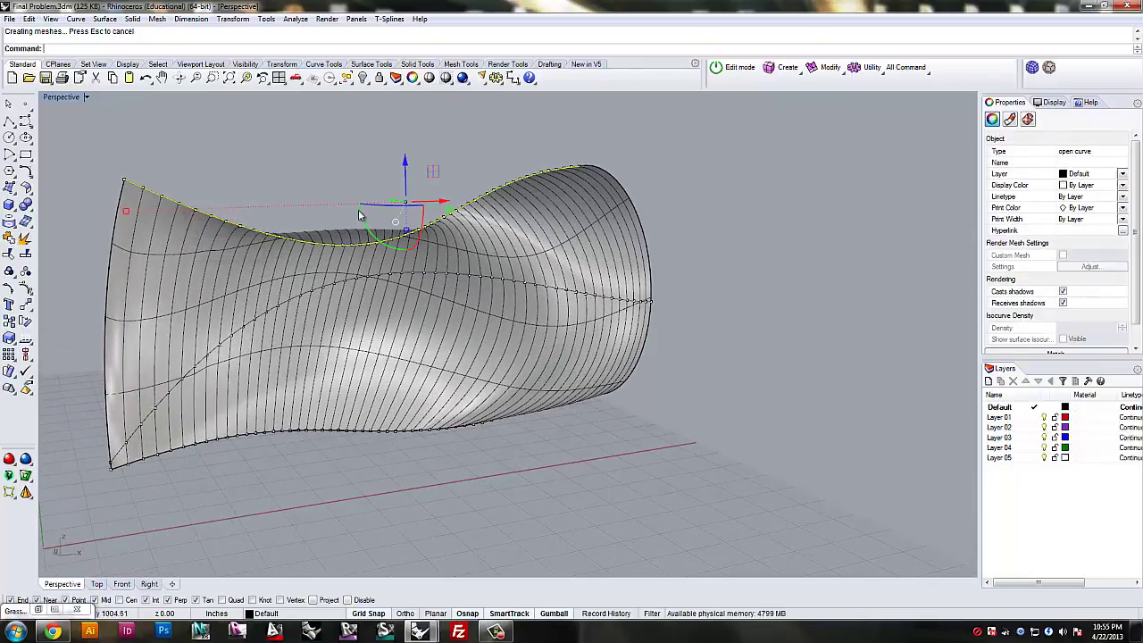
right_click_drag(358, 209, 472, 378)
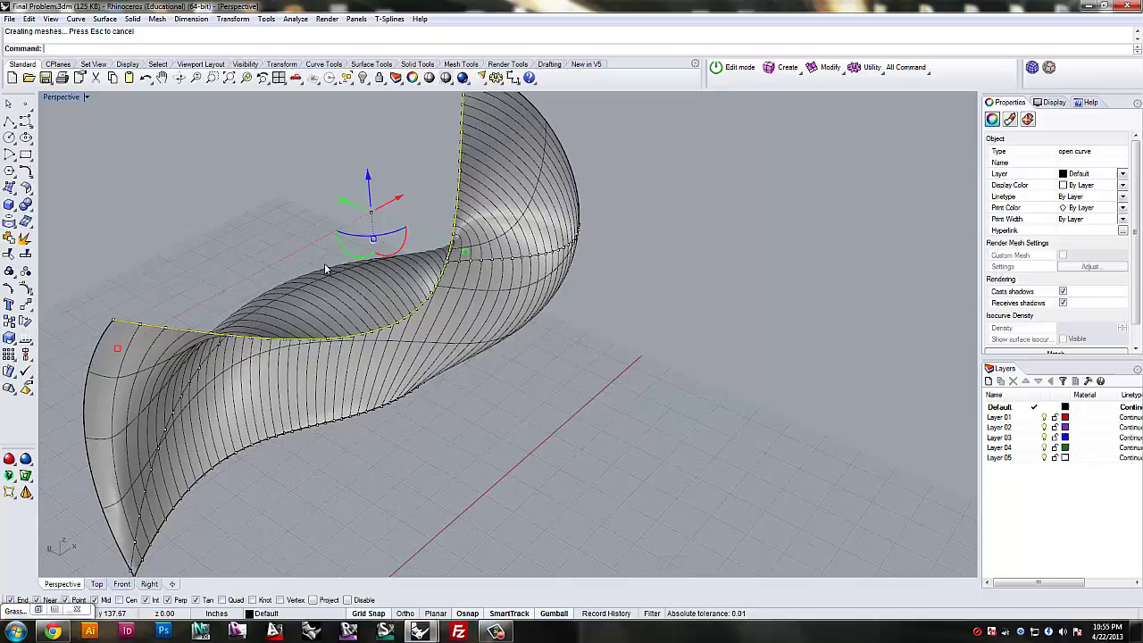
right_click_drag(324, 262, 336, 293)
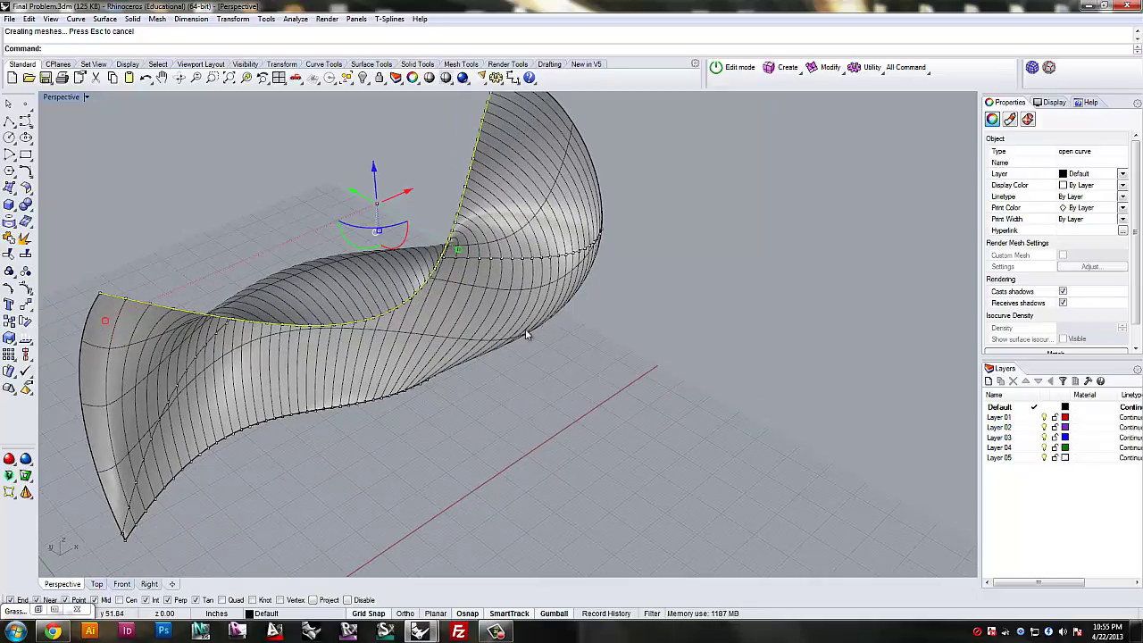
right_click_drag(527, 335, 358, 273)
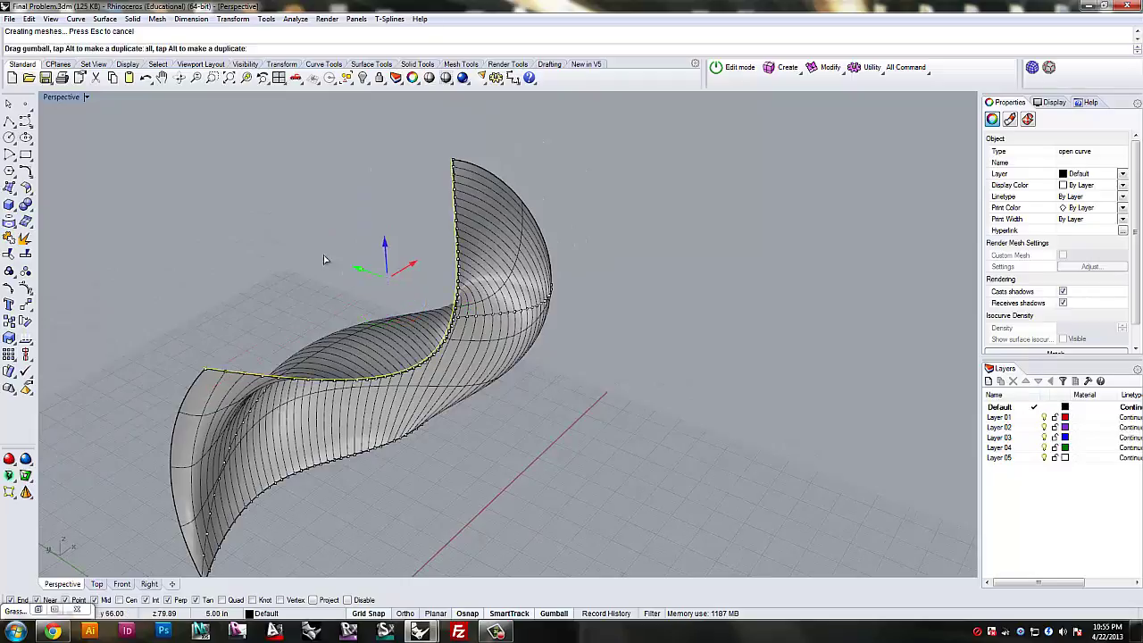
Undo the script run to remove the generated surface and points from the three curves
left_click_drag(324, 260, 291, 251)
key("Escape")
right_click_drag(544, 413, 525, 384)
key("ctrl+z")
key("ctrl+z")
key("Escape")
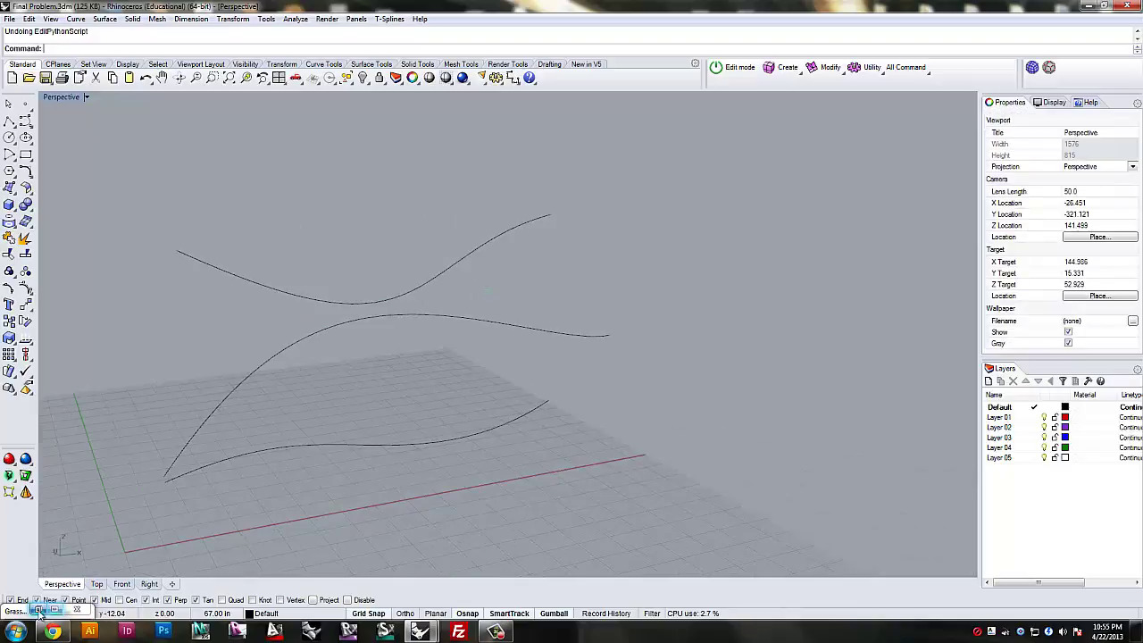
Switch to Grasshopper and enable the Curve 1, Curve 2 and Curve 3 parameters in the Original Surface Curves group
left_click(39, 611)
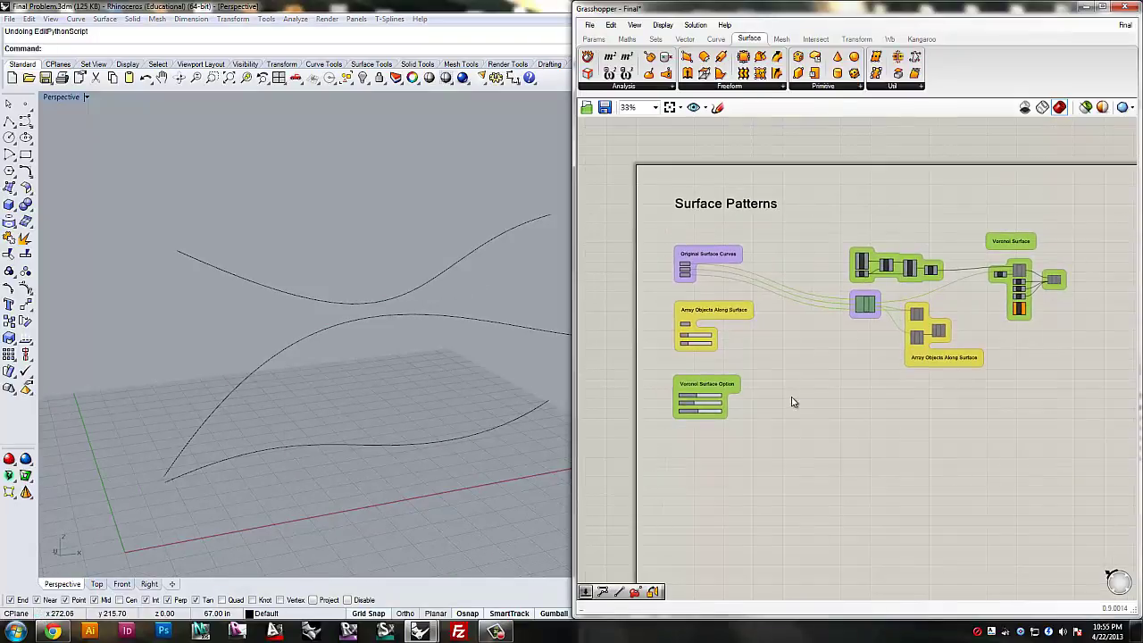
scroll(774, 390, "up", 8)
left_click(628, 301)
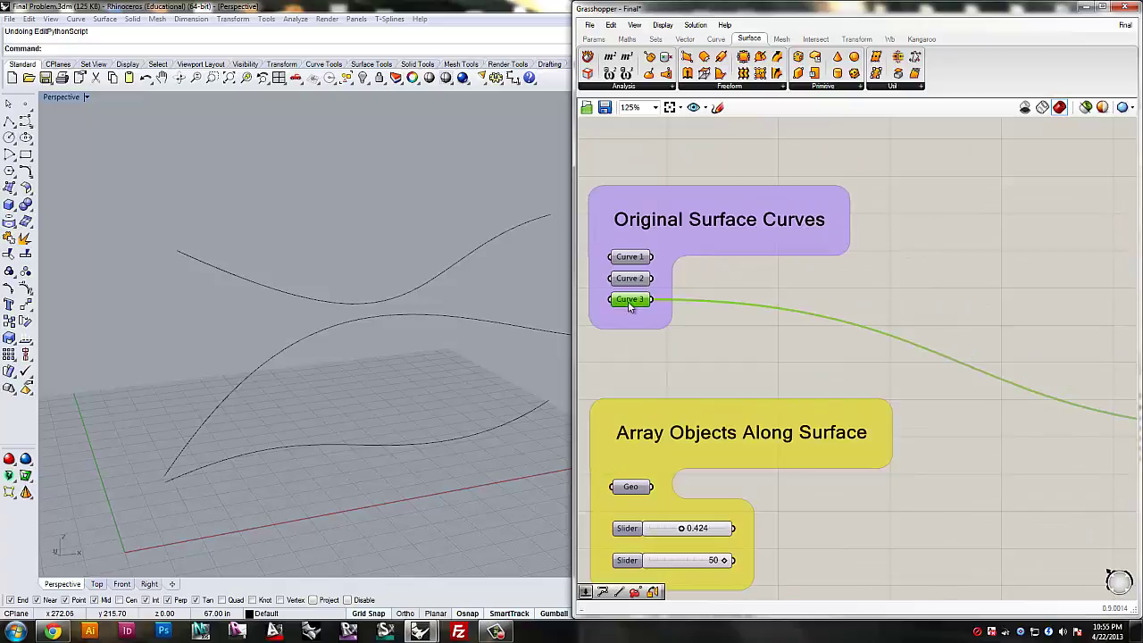
left_click(631, 280, "shift")
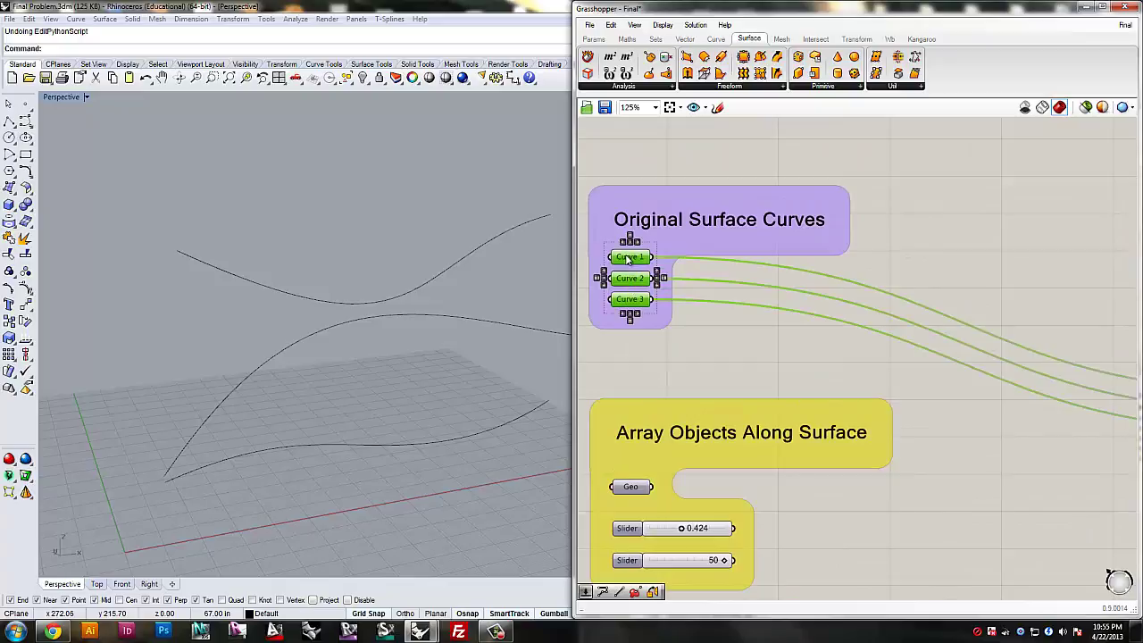
middle_click(677, 262)
left_click(710, 261)
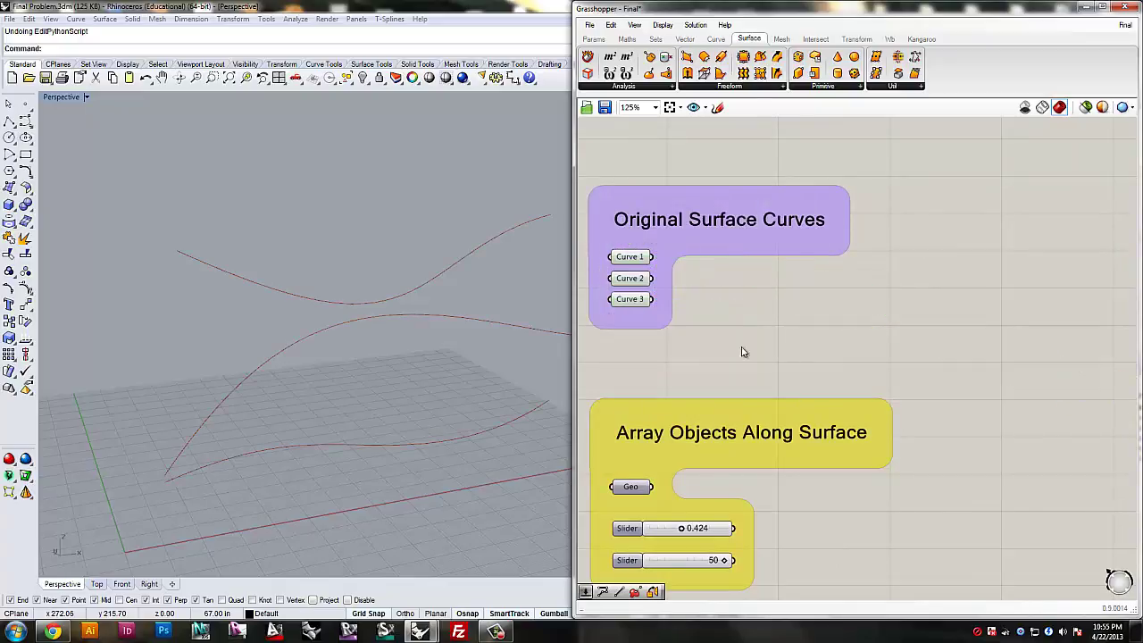
Enable the Python component fed by the three curves to generate the lofted surface
right_click_drag(535, 353, 421, 322)
scroll(743, 307, "down", 3)
right_click_drag(849, 348, 684, 303)
scroll(855, 347, "up", 3)
middle_click(998, 335)
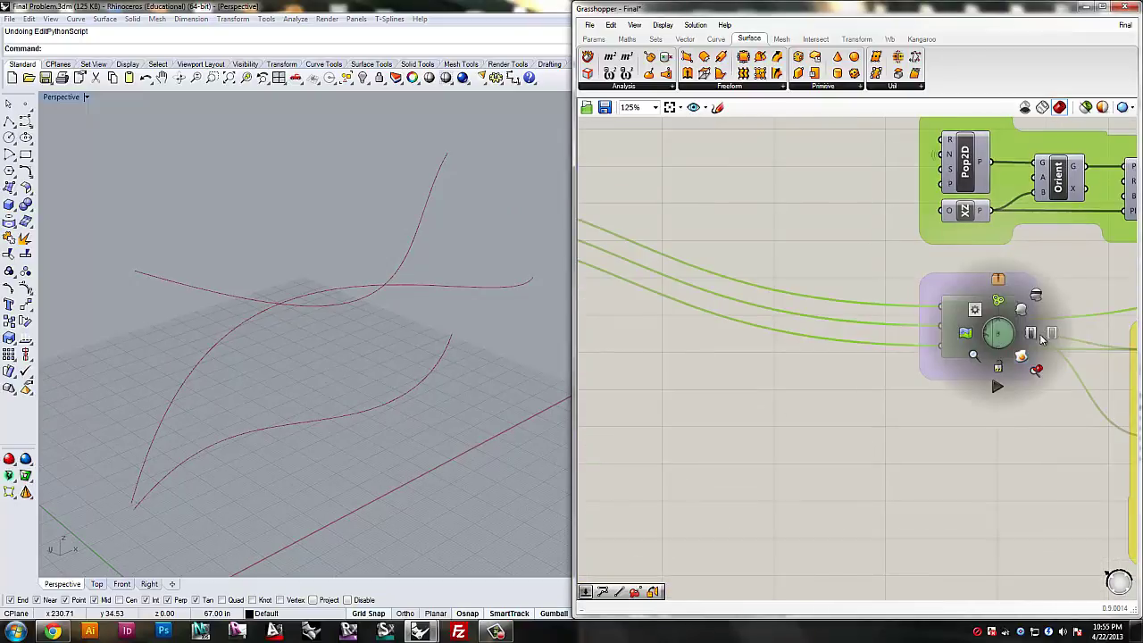
left_click(1032, 334)
left_click(919, 449)
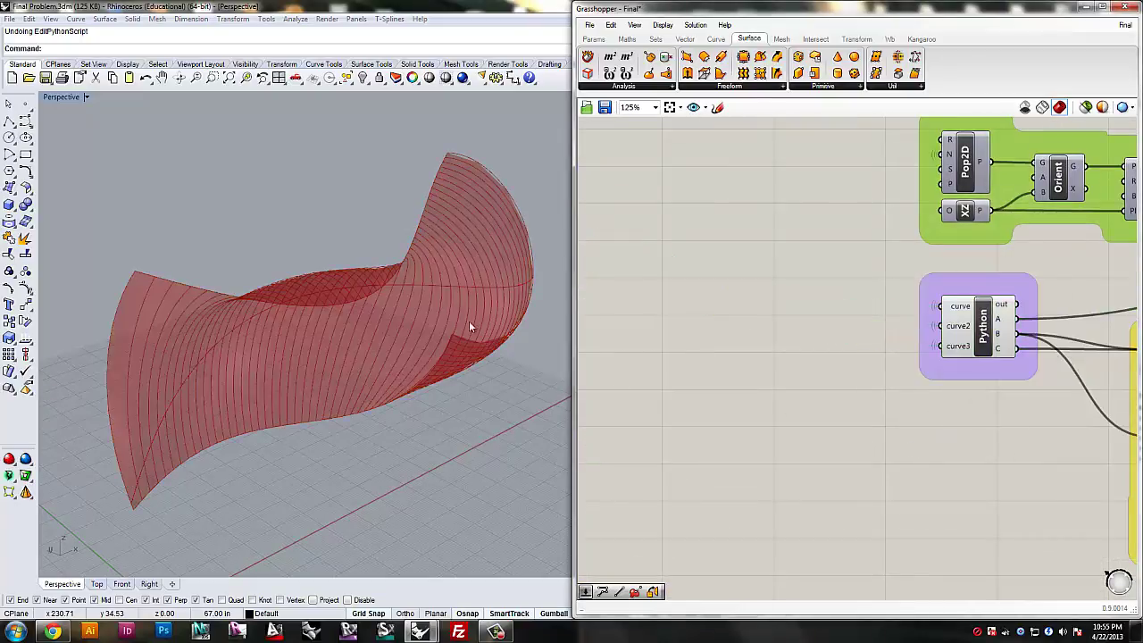
right_click_drag(469, 327, 411, 282)
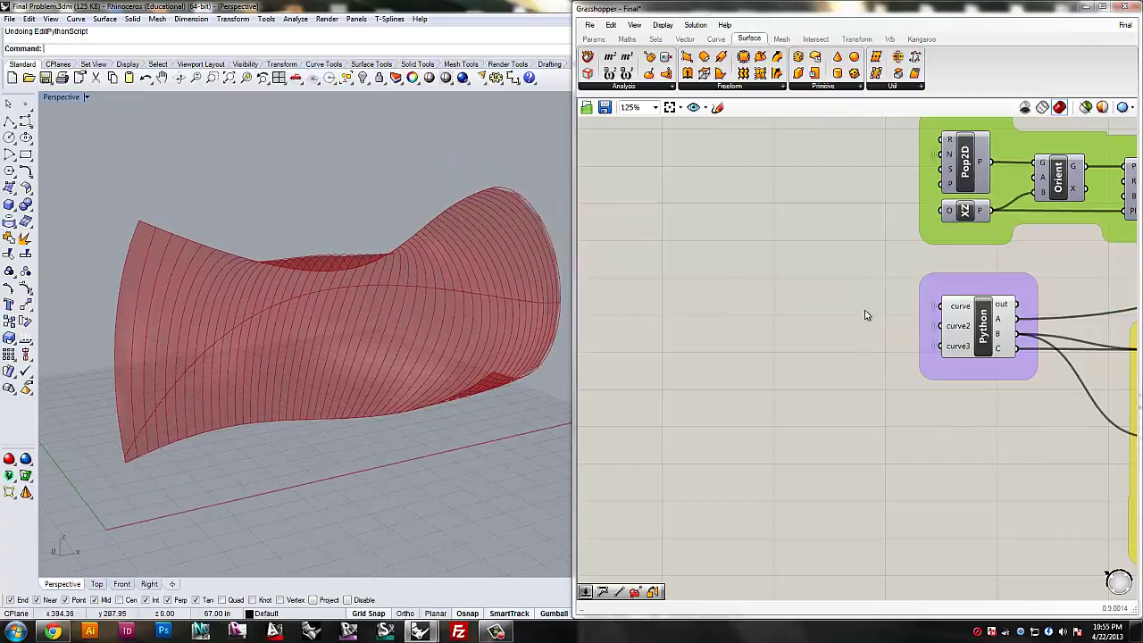
Examine the Python component's script, including the tangent points, three-point arcs and loft code, and close its editor
double_click(982, 323)
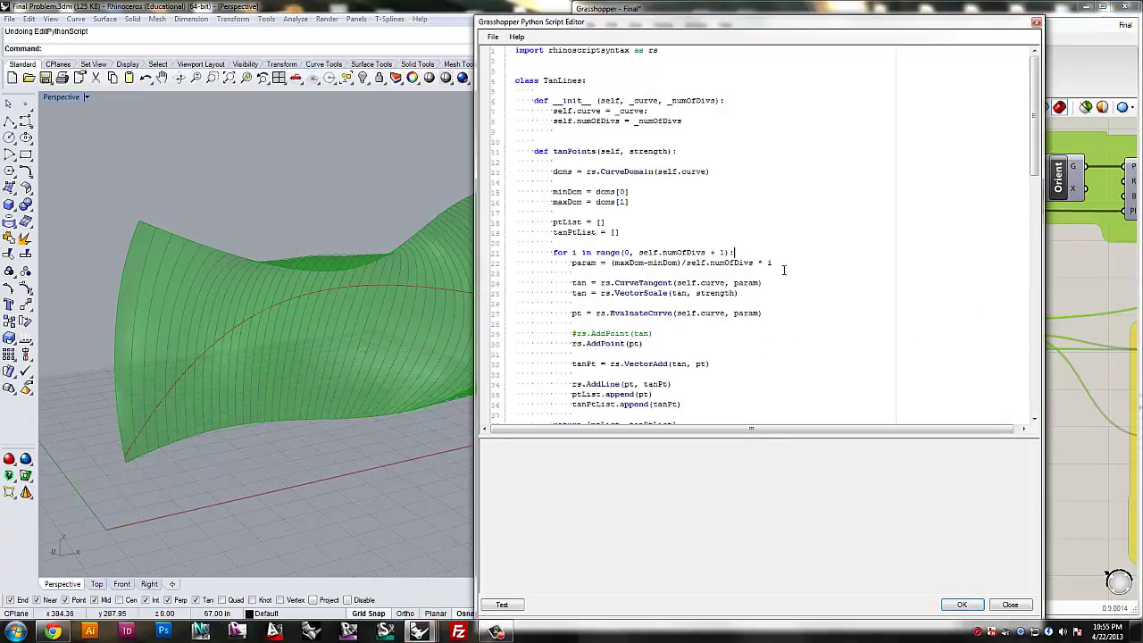
scroll(830, 255, "down", 20)
scroll(830, 256, "up", 15)
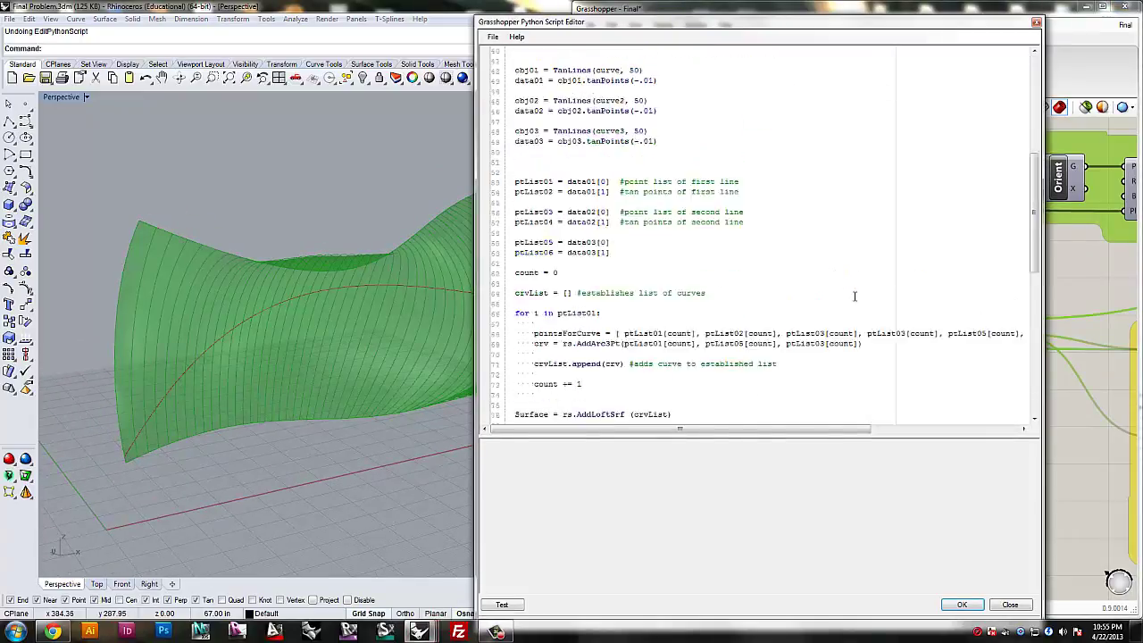
left_click(1037, 23)
left_click(792, 345)
scroll(813, 358, "down", 2)
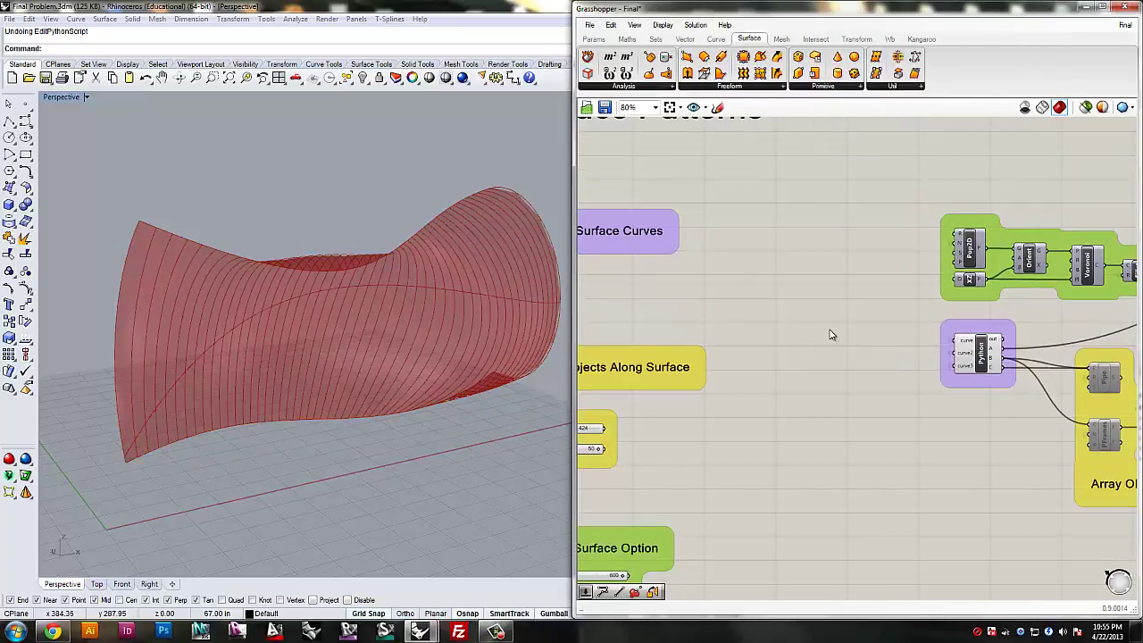
Try moving the upper edge curve to test how the lofted surface updates, and undo the move
right_click_drag(754, 281, 897, 302)
left_click(390, 251)
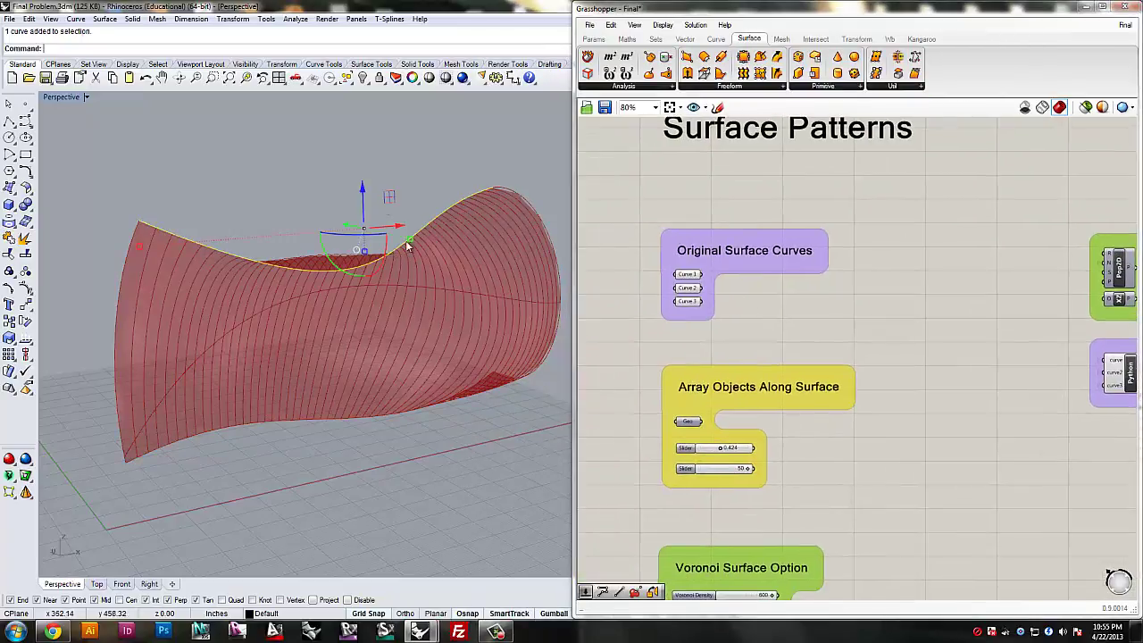
right_click_drag(391, 250, 386, 309)
left_click_drag(332, 331, 108, 330)
right_click_drag(470, 433, 85, 229)
key("ctrl+z")
Turn on the upper curve's control points, try moving its end and intermediate points to reshape the surface, and undo the last move
left_click(27, 290)
right_click_drag(491, 368, 404, 397)
left_click(315, 287)
right_click_drag(284, 286, 425, 287)
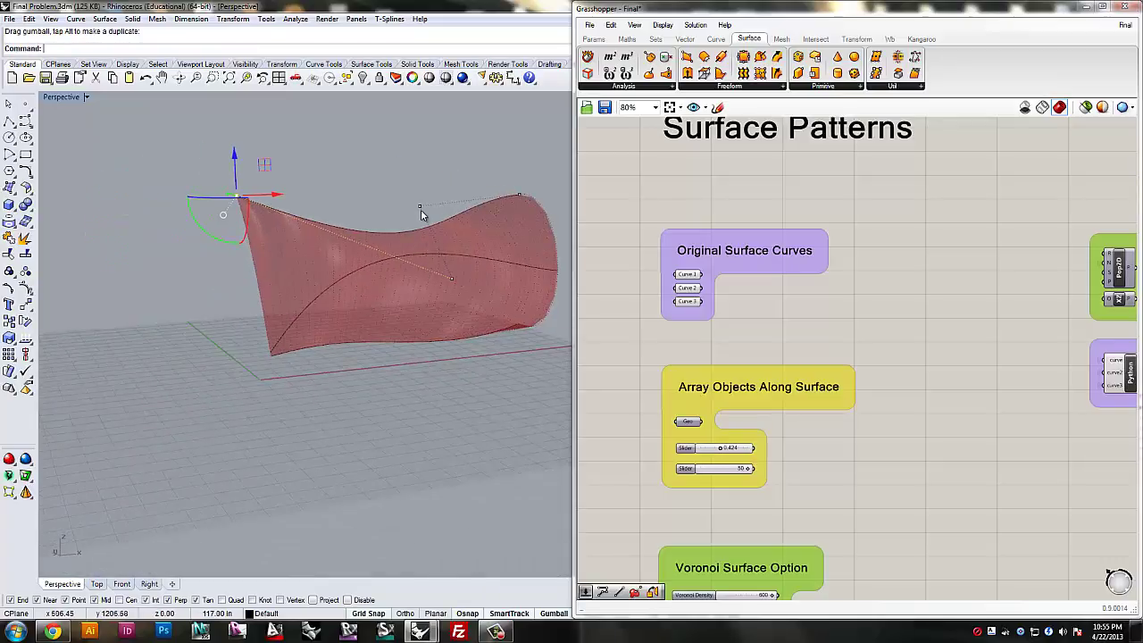
left_click_drag(421, 209, 419, 172)
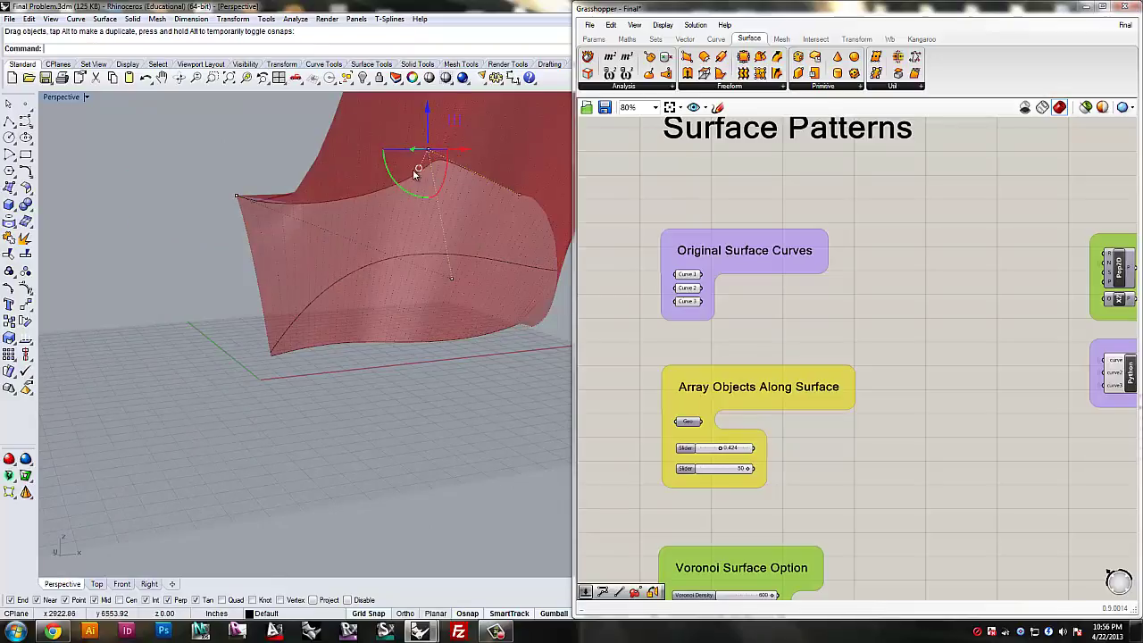
right_click_drag(418, 173, 475, 204)
scroll(428, 366, "down", 6)
scroll(429, 364, "down", 8)
right_click_drag(426, 328, 341, 308)
key("ctrl+z")
Undo the remaining control-point move on the upper curve and hide its control points
right_click_drag(497, 367, 469, 382)
left_click(416, 328)
key("ctrl+w")
left_click_drag(513, 391, 343, 300)
right_click_drag(343, 300, 199, 278)
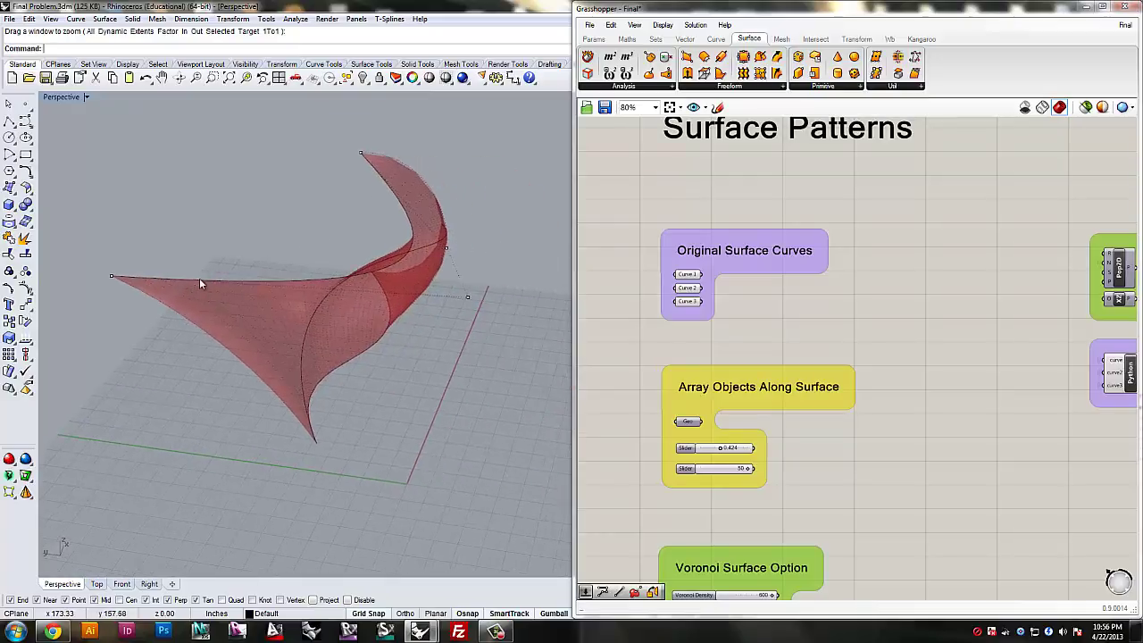
key("ctrl+z")
left_click(439, 367)
right_click_drag(447, 358, 429, 329)
Examine the lofted surface and the Pipe component's input connections in the Array Objects Along Surface group
right_click_drag(929, 362, 687, 278)
right_click_drag(297, 236, 226, 340)
right_click_drag(271, 410, 308, 336)
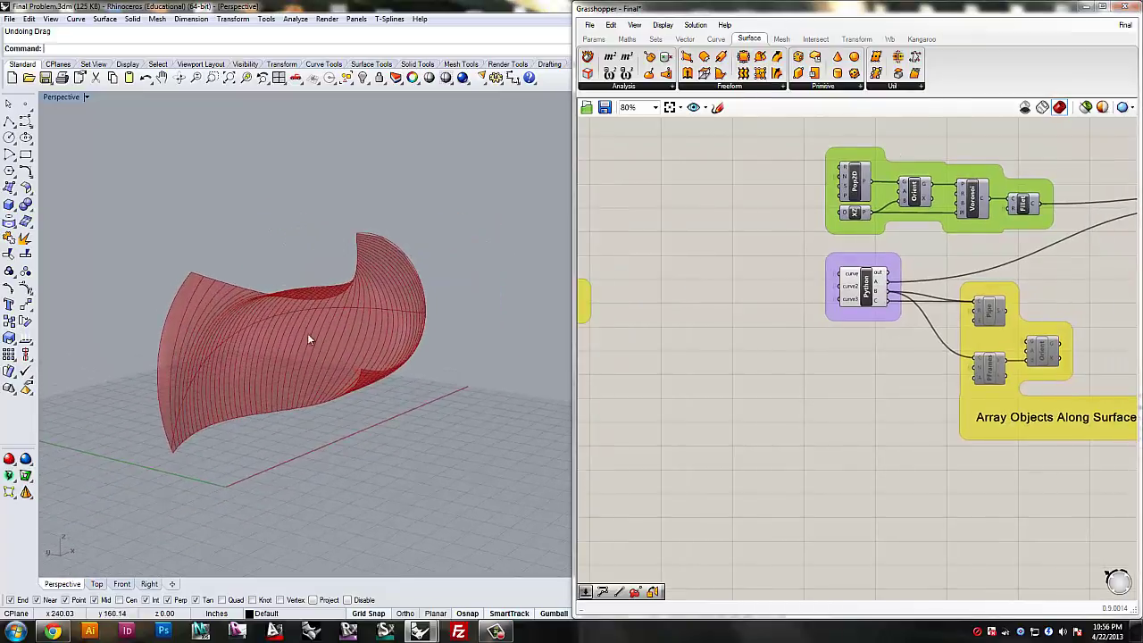
right_click_drag(987, 403, 886, 411)
scroll(866, 372, "up", 1)
right_click_drag(846, 377, 791, 381)
left_click(837, 308)
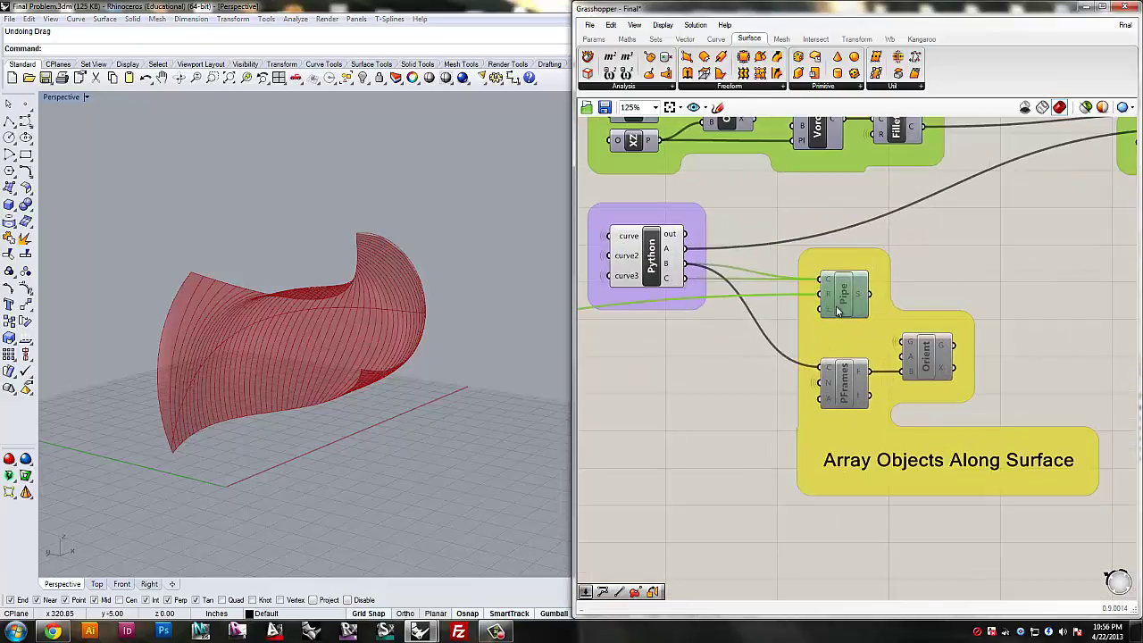
scroll(840, 308, "up", 1)
right_click_drag(926, 268, 967, 289)
right_click_drag(898, 353, 954, 274)
right_click_drag(355, 356, 352, 293)
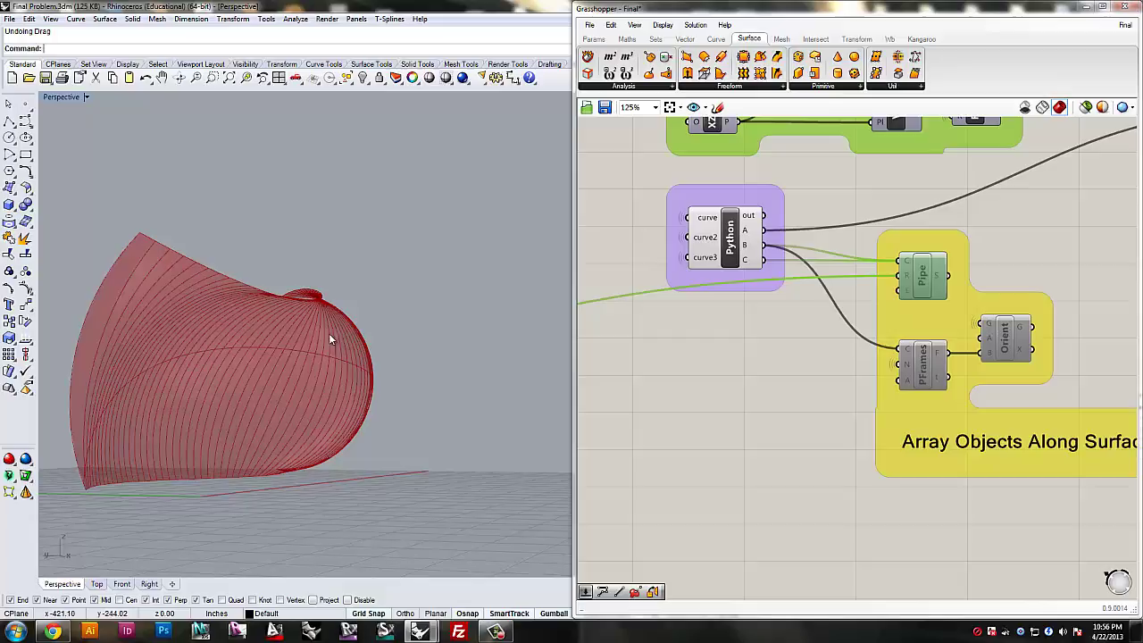
right_click_drag(186, 283, 323, 302)
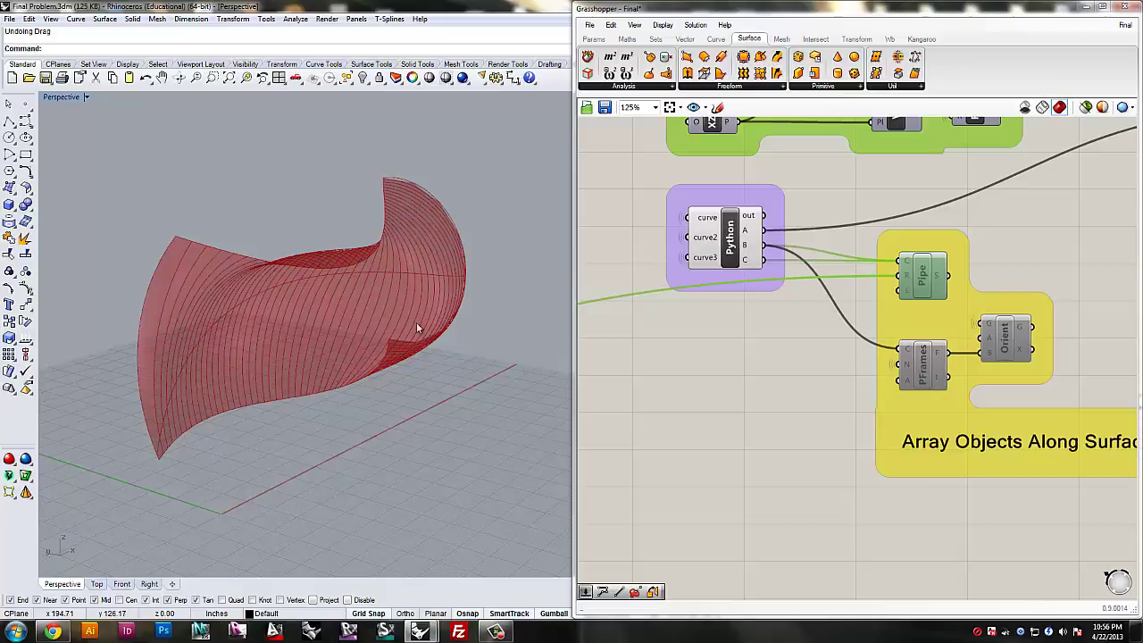
right_click_drag(874, 293, 829, 332)
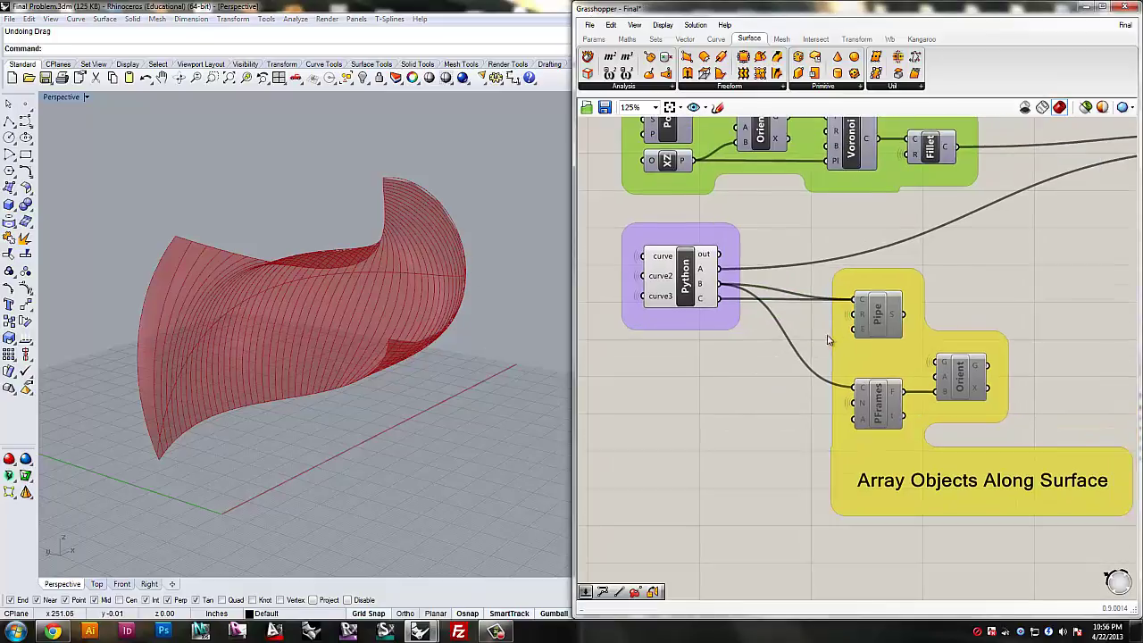
Enable the Pipe component to generate pipes along the surface's section curves
scroll(878, 318, "up", 2)
middle_click(878, 318)
left_click(913, 321)
left_click(724, 438)
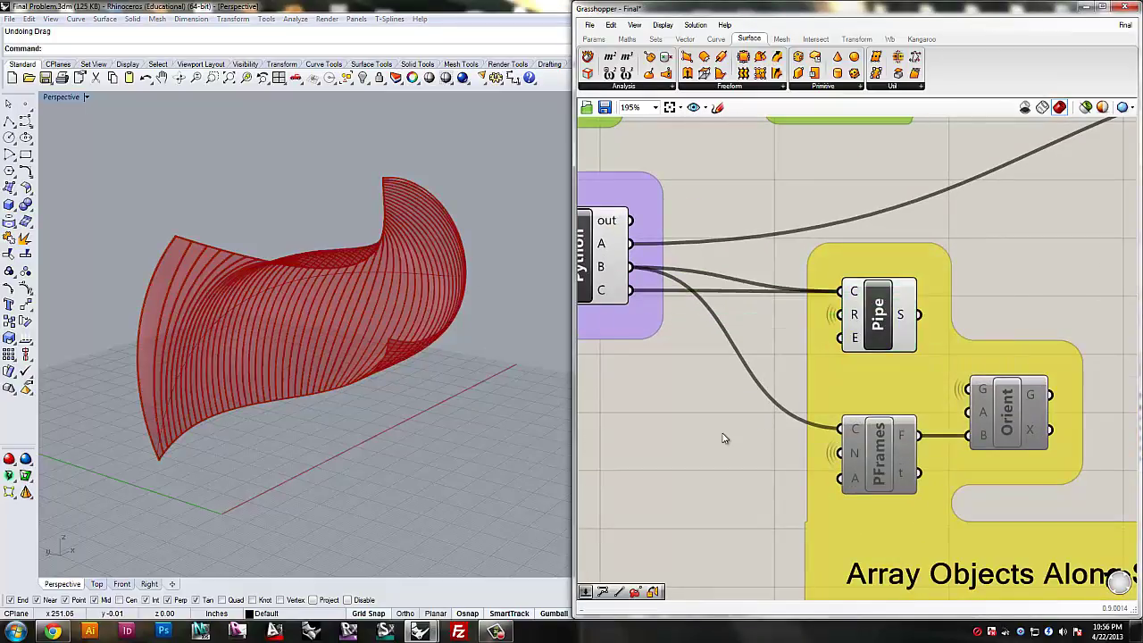
Try a larger pipe radius with the 0.424 slider in the Array Objects Along Surface group, and undo it
right_click_drag(702, 445, 884, 427)
scroll(882, 425, "down", 3)
right_click_drag(715, 406, 1096, 372)
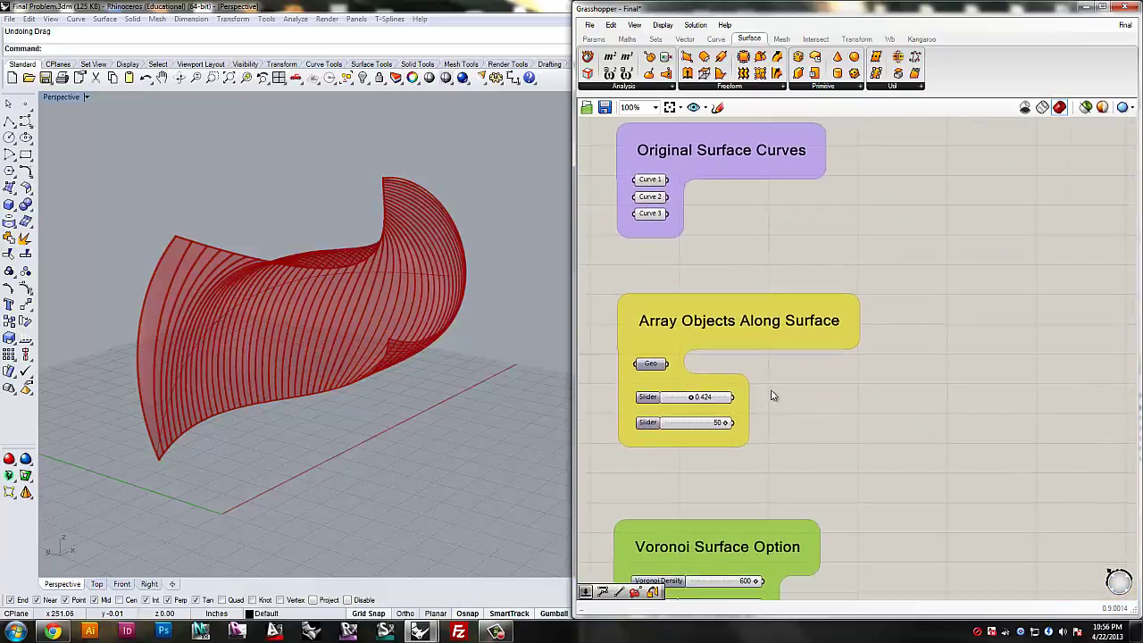
scroll(666, 403, "up", 3)
mouse_move(710, 401)
left_mouse_down()
mouse_move(725, 399)
mouse_move(715, 397)
left_mouse_up()
key("ctrl+z")
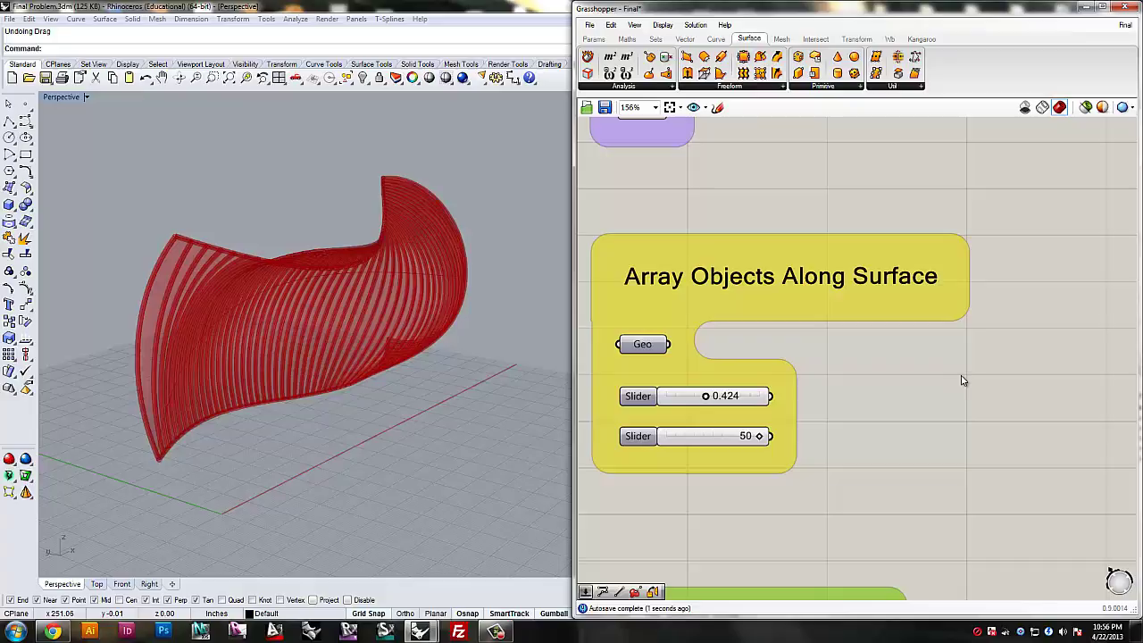
Enable the PFrames component to generate perpendicular frames along the section curves
right_click_drag(952, 359, 577, 340)
right_click_drag(1108, 342, 608, 347)
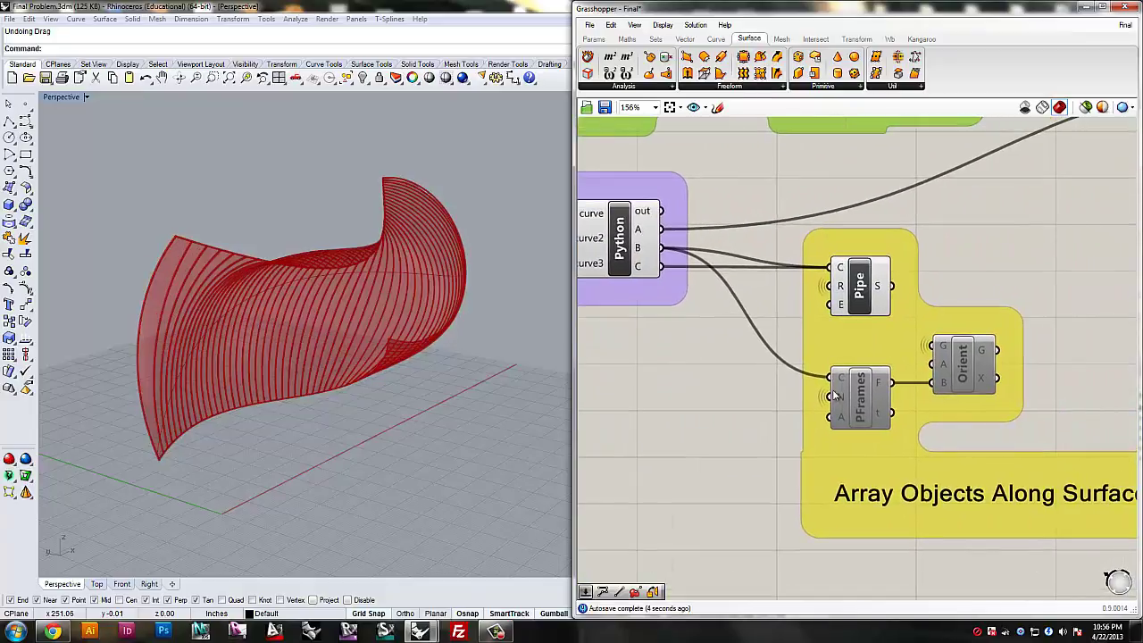
left_click(864, 402)
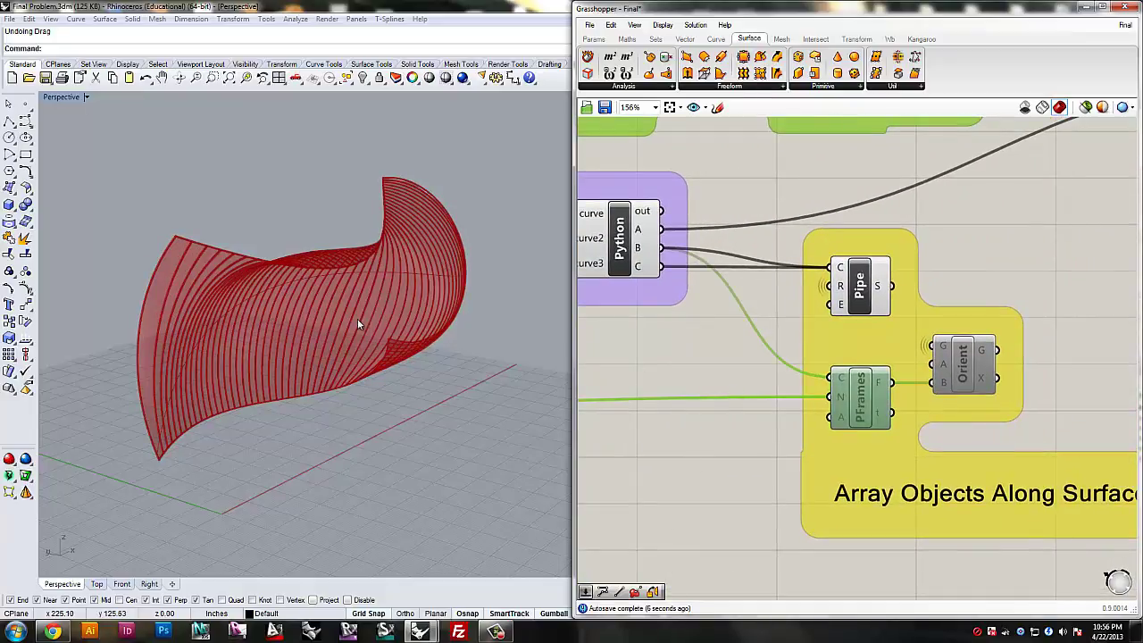
middle_click(754, 383)
left_click(807, 384)
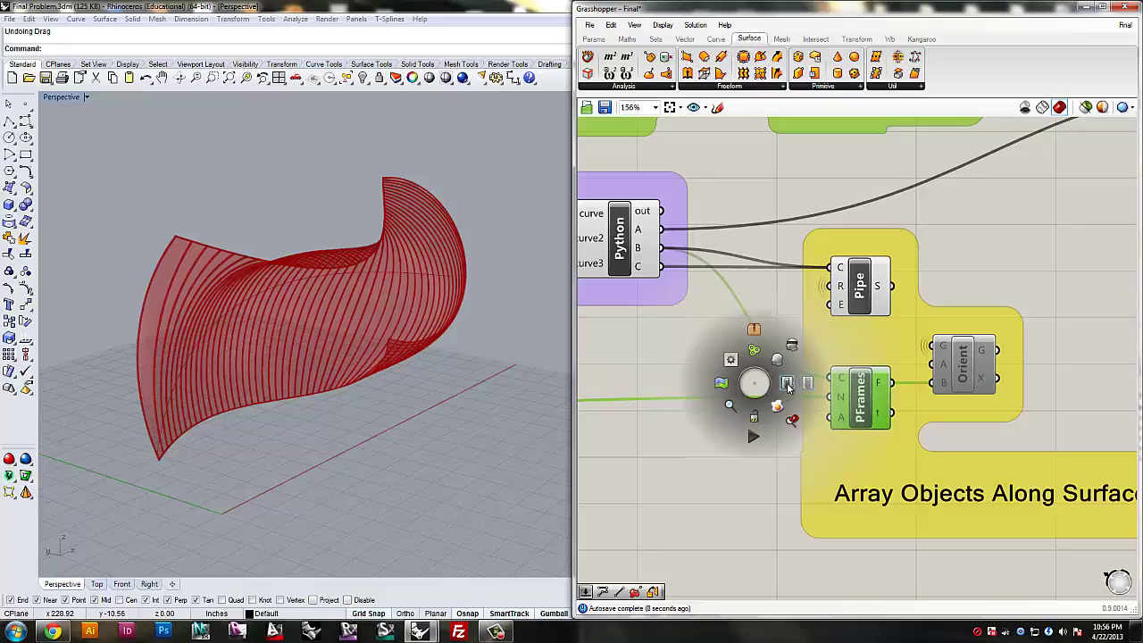
left_click(859, 398)
key("space")
left_click(889, 373)
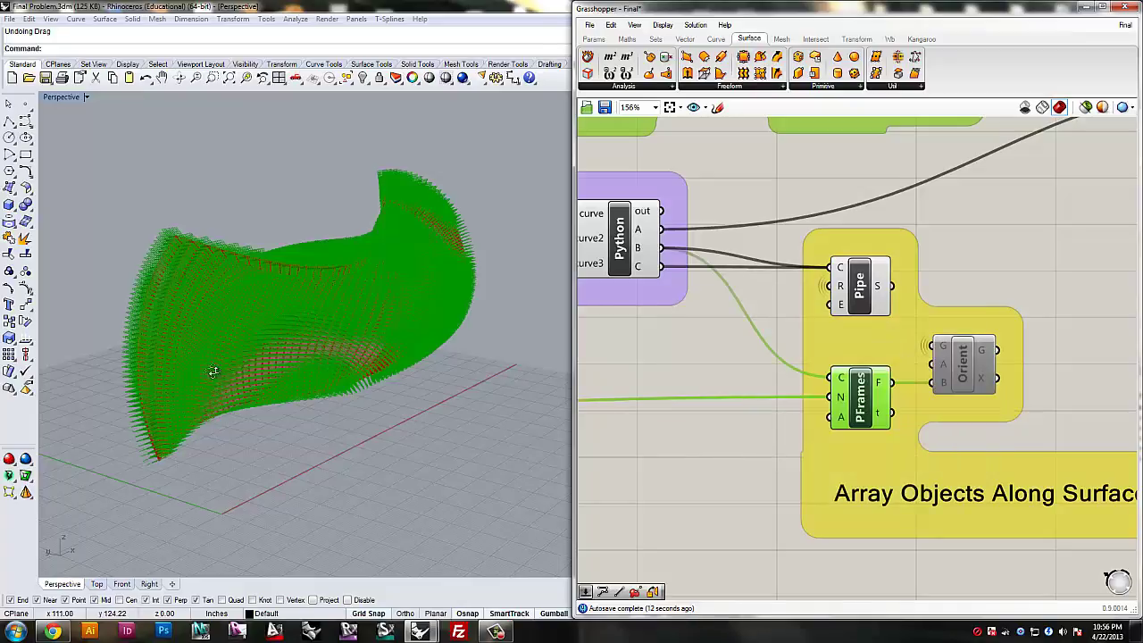
Try frame counts of 0 and 2 with the slider feeding PFrames, and set it to 22
right_click_drag(212, 370, 305, 371)
right_click_drag(799, 431, 1018, 436)
scroll(921, 436, "down", 3)
right_click_drag(656, 423, 1026, 421)
scroll(846, 435, "up", 4)
left_click_drag(925, 440, 792, 436)
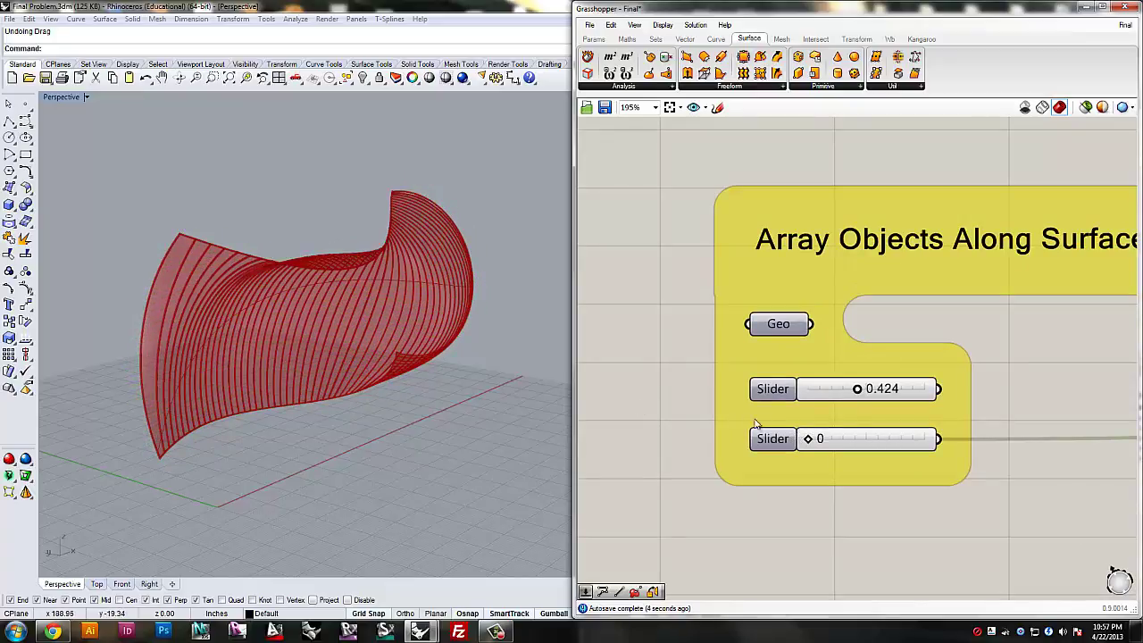
left_click_drag(808, 441, 814, 443)
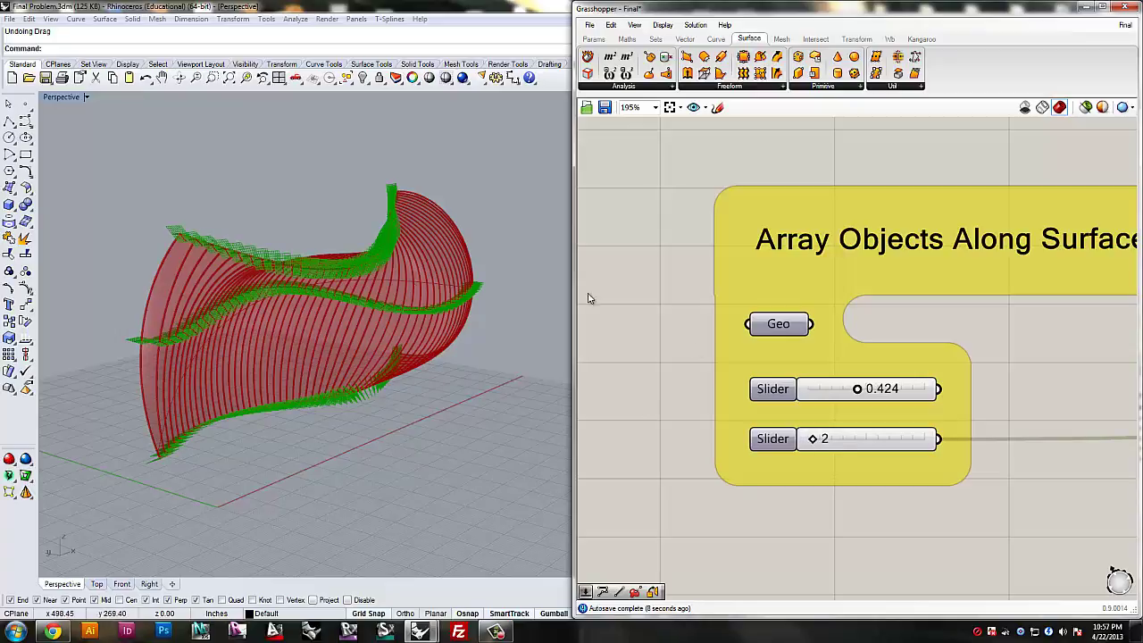
left_click_drag(826, 442, 865, 444)
Enable the Orient component to array the referenced geometry on the perpendicular frames
right_click_drag(1016, 430, 505, 390)
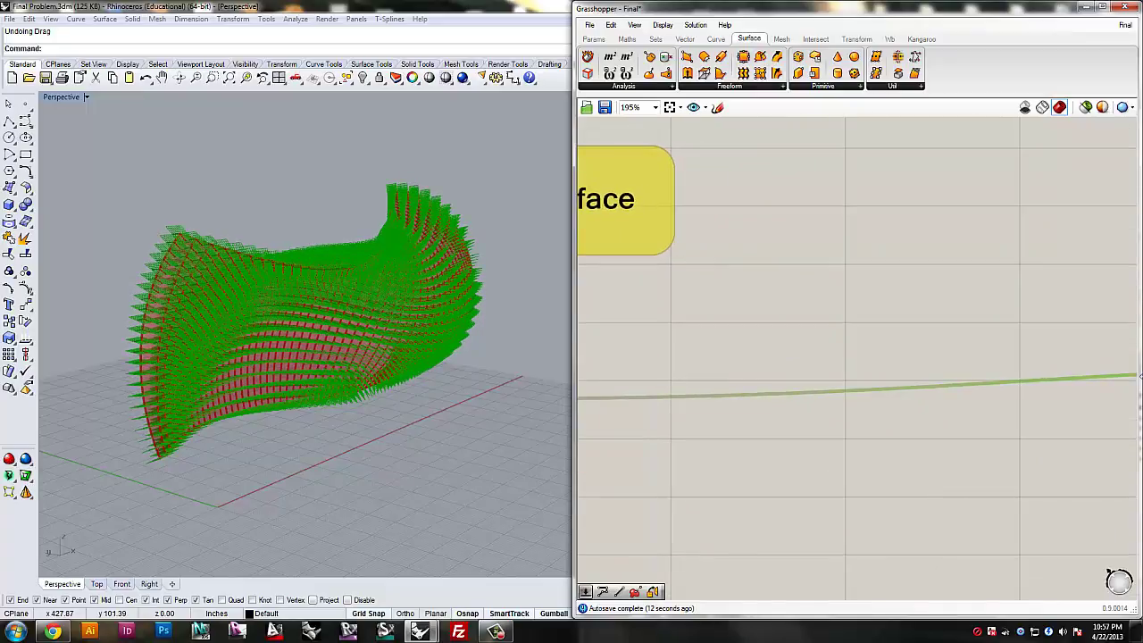
scroll(1010, 384, "down", 4)
right_click_drag(845, 382, 542, 385)
left_click(839, 418)
right_click_drag(1007, 362, 880, 365)
scroll(879, 360, "up", 3)
left_click(908, 366)
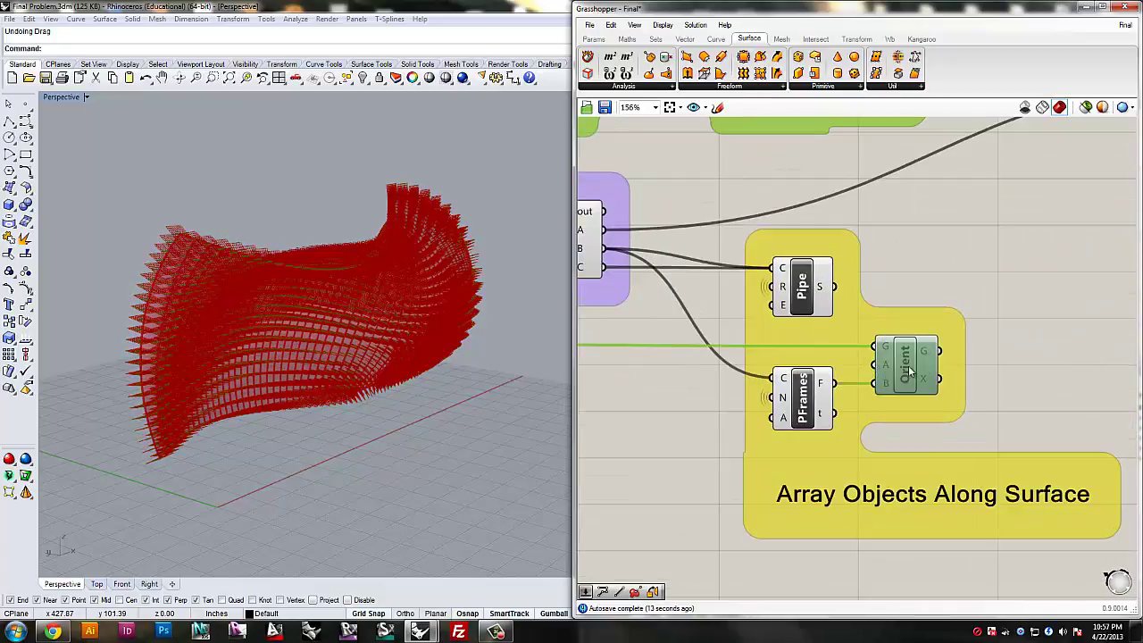
middle_click(909, 367)
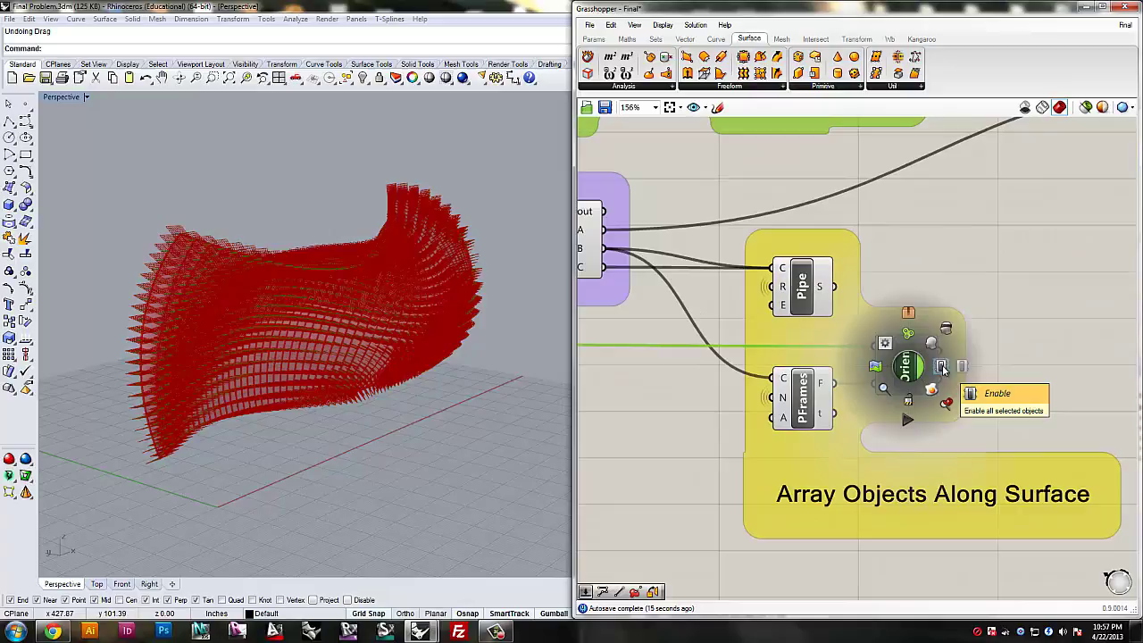
left_click(1021, 373)
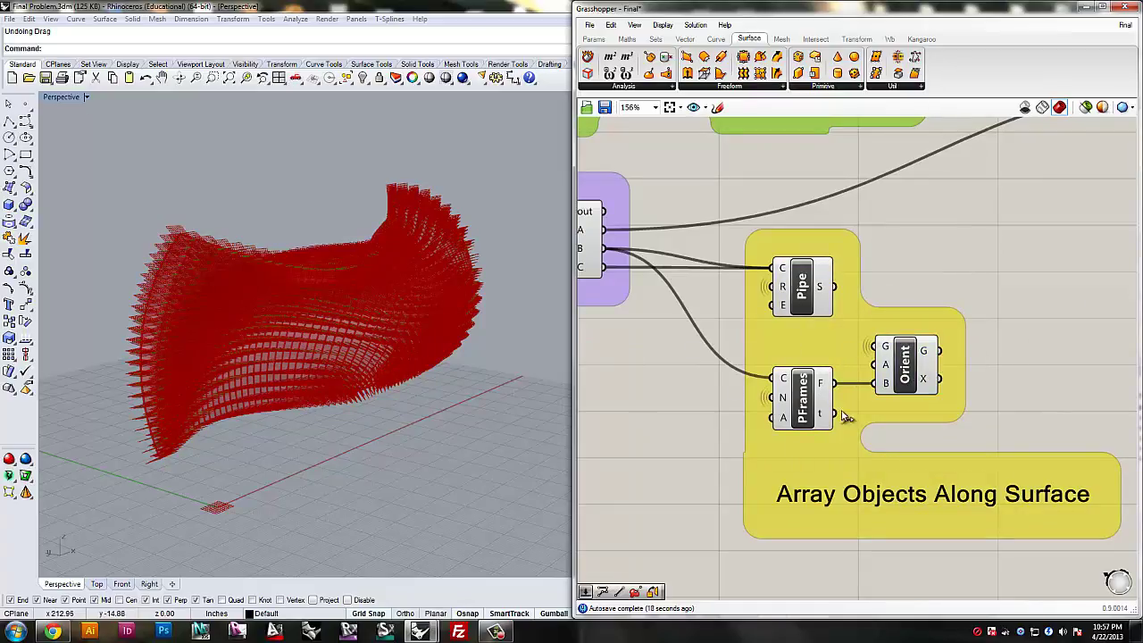
Turn off the preview of the PFrames component
left_click(802, 398)
middle_click(822, 399)
left_click(861, 360)
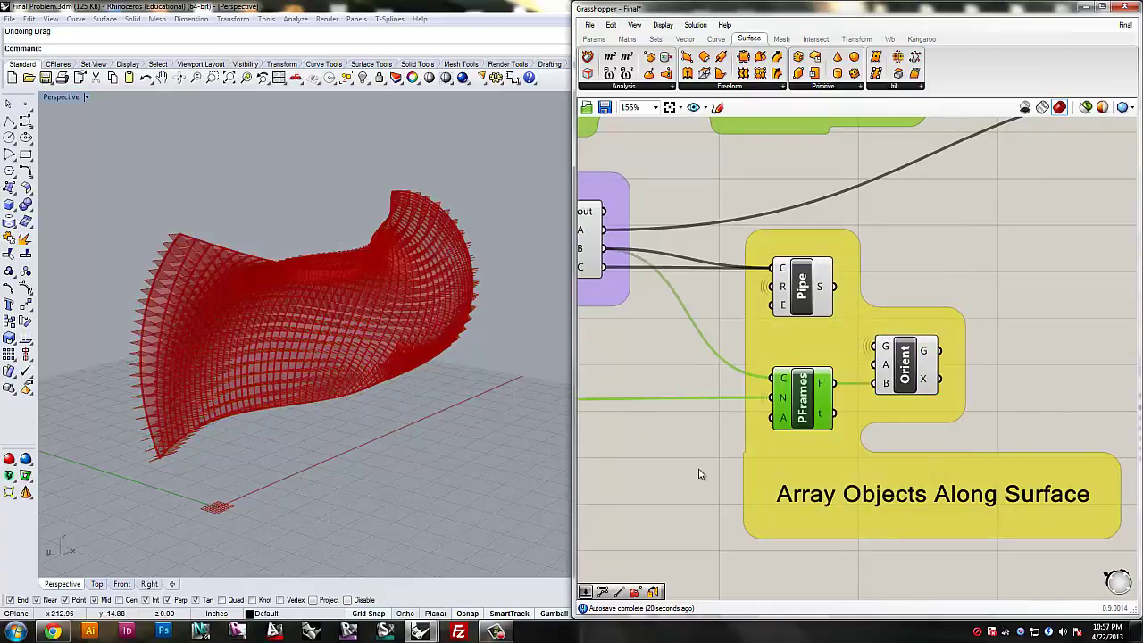
left_click(701, 474)
Show the hidden rectangular surface near the origin in the Rhino model and select it
right_click_drag(205, 459, 319, 471)
key("ctrl+alt+h")
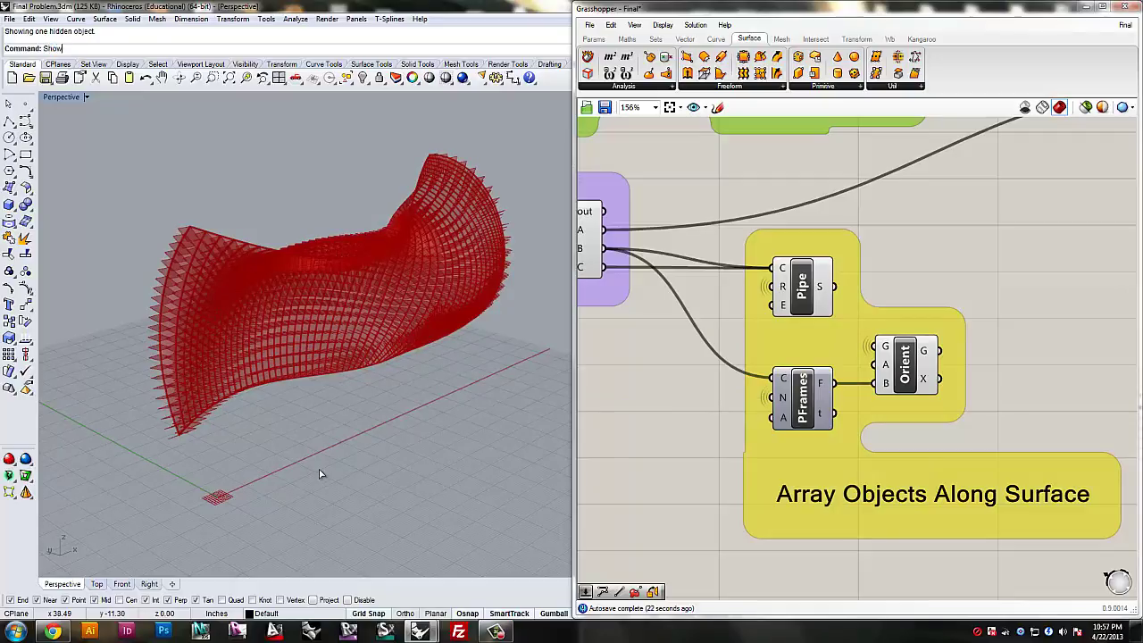
left_click(221, 493)
scroll(228, 505, "up", 5)
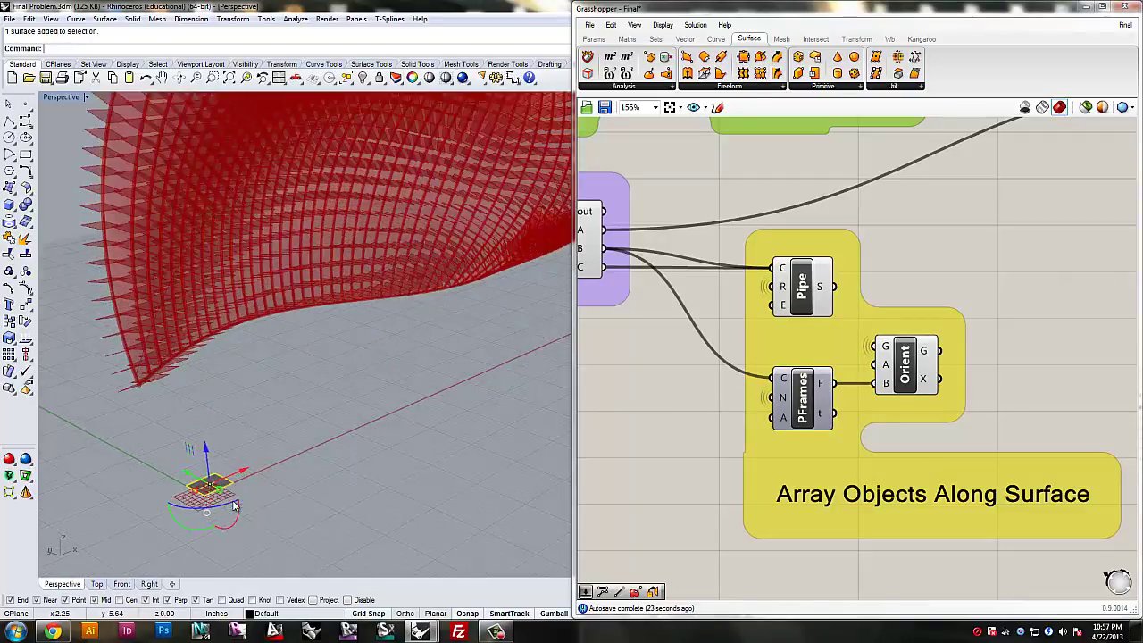
scroll(230, 506, "down", 5)
scroll(286, 419, "down", 5)
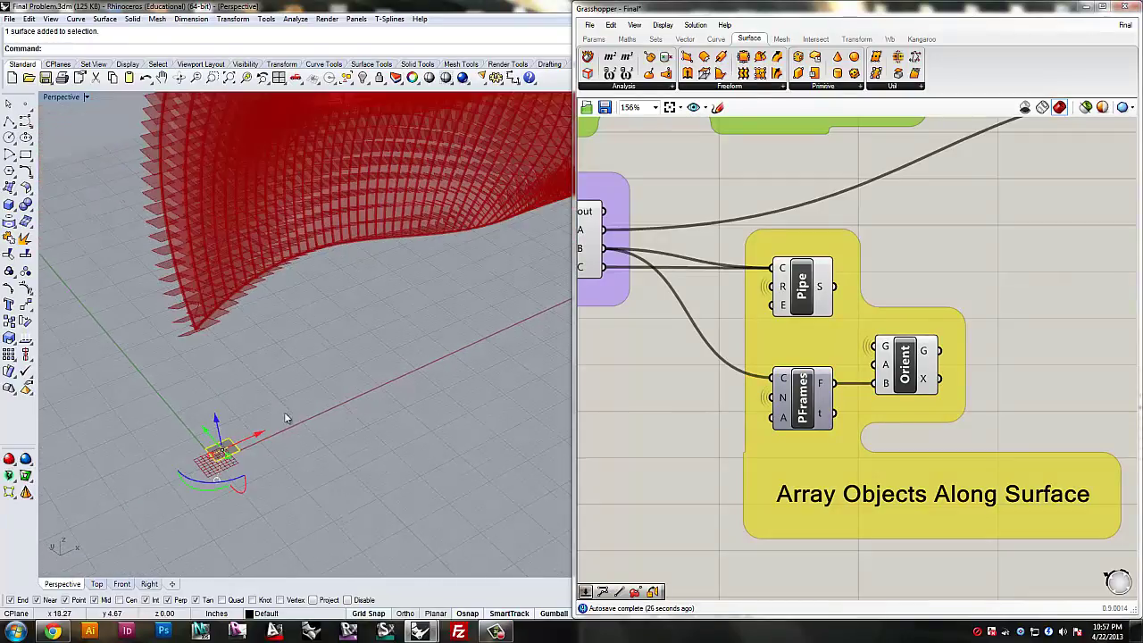
right_click_drag(295, 417, 230, 355)
scroll(290, 443, "down", 5)
scroll(174, 308, "up", 4)
Highlight the Orient component's arrayed geometry, and turn off the Python component's preview to hide the lofted surface
left_click(906, 366)
right_click_drag(639, 279, 699, 304)
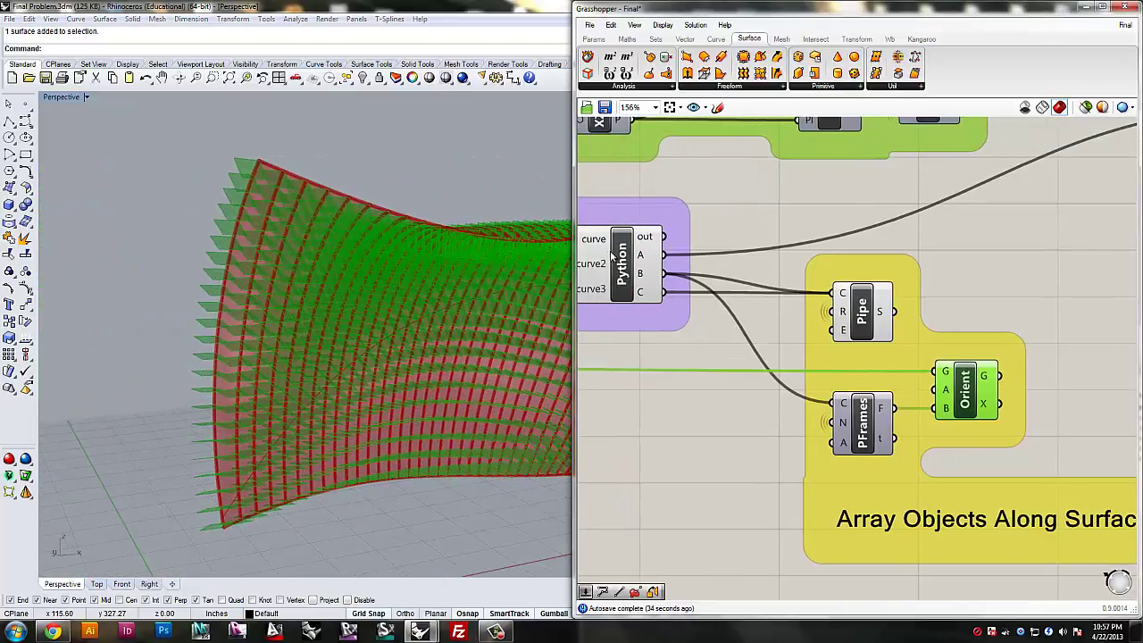
left_click(612, 253)
middle_click(640, 259)
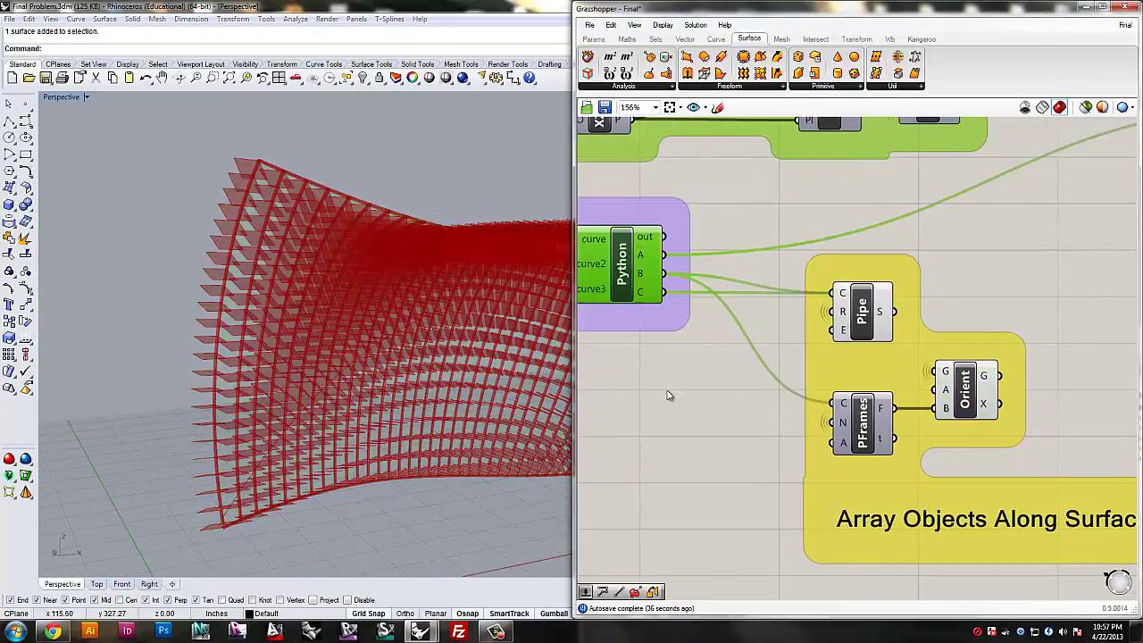
Draw a sphere about 3 inches in radius at the small rectangular surface near the origin and select it
right_click_drag(306, 408, 83, 237)
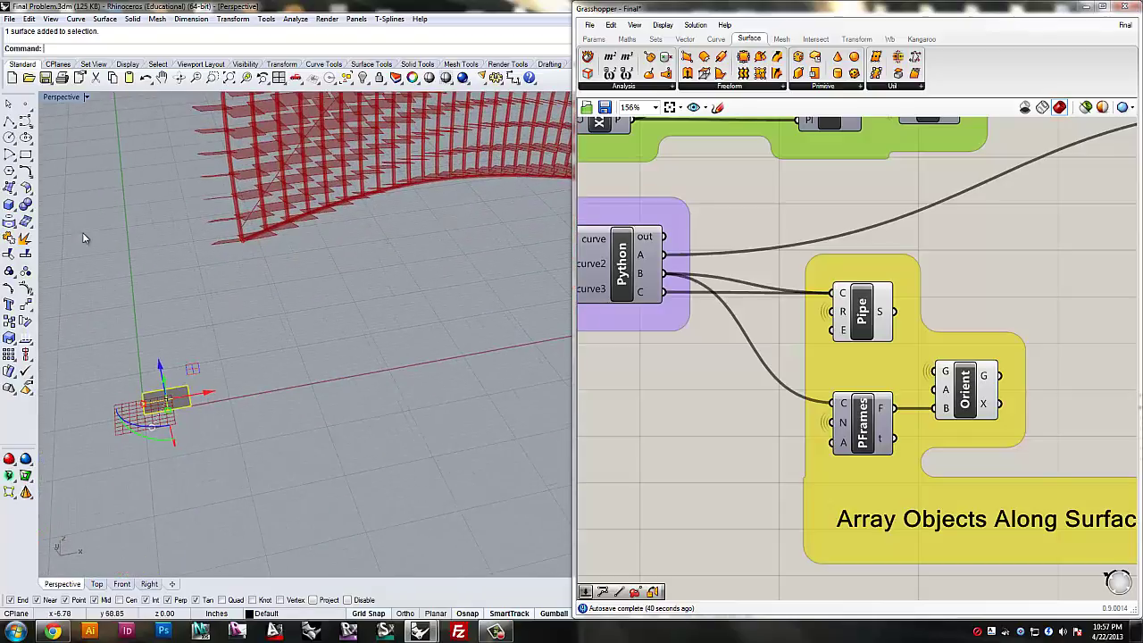
left_click(16, 211)
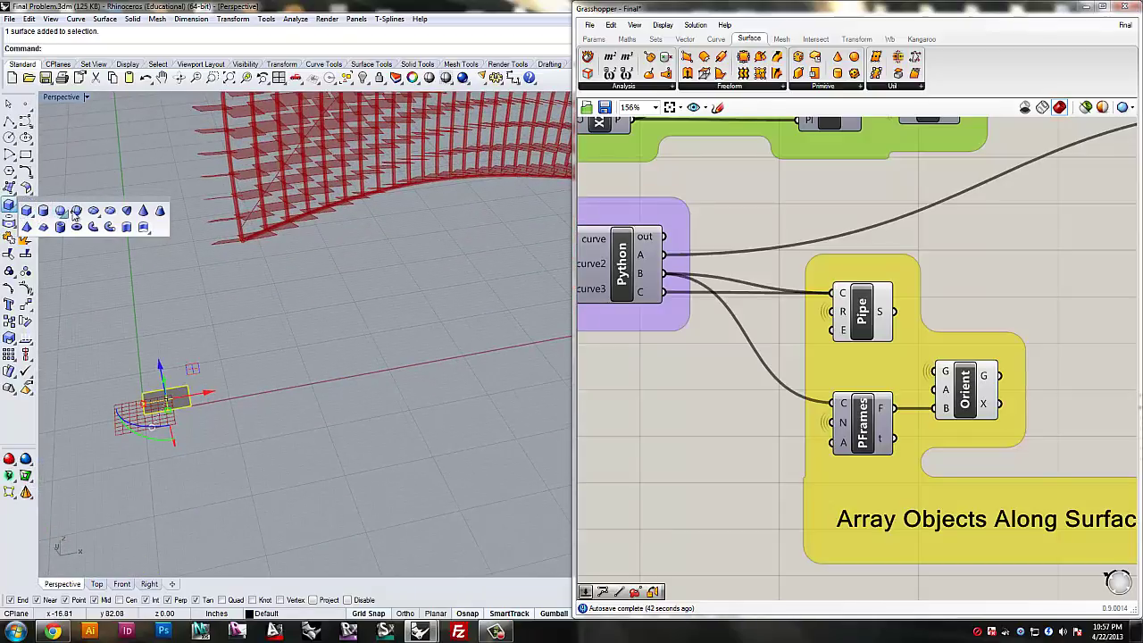
left_click(61, 214)
left_click(168, 411)
scroll(168, 401, "up", 6)
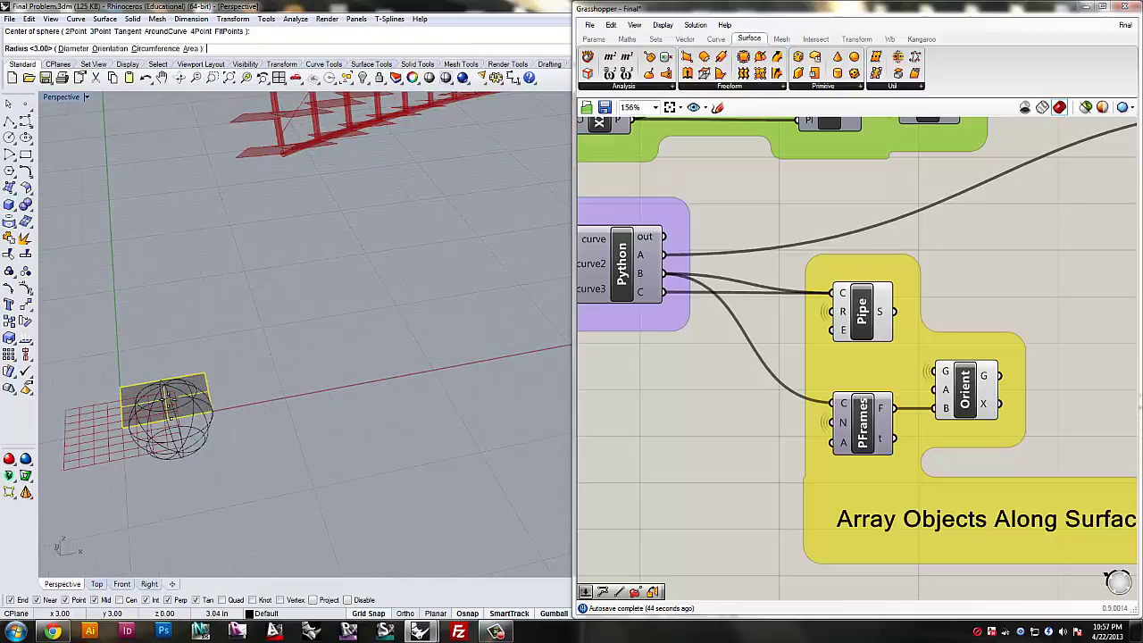
left_click(170, 402)
scroll(173, 405, "down", 3)
left_click(183, 425)
Set the sphere as the single geometry of the Geo parameter in the Array Objects Along Surface group
right_click_drag(712, 422, 1119, 359)
scroll(813, 413, "down", 3)
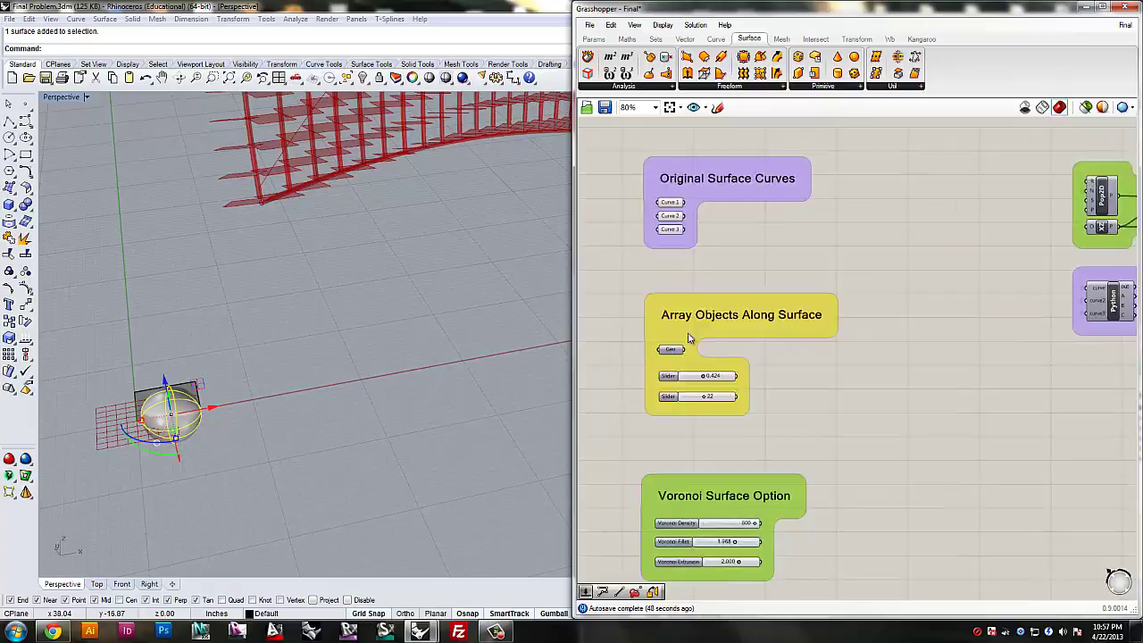
scroll(661, 351, "up", 5)
right_click(685, 381)
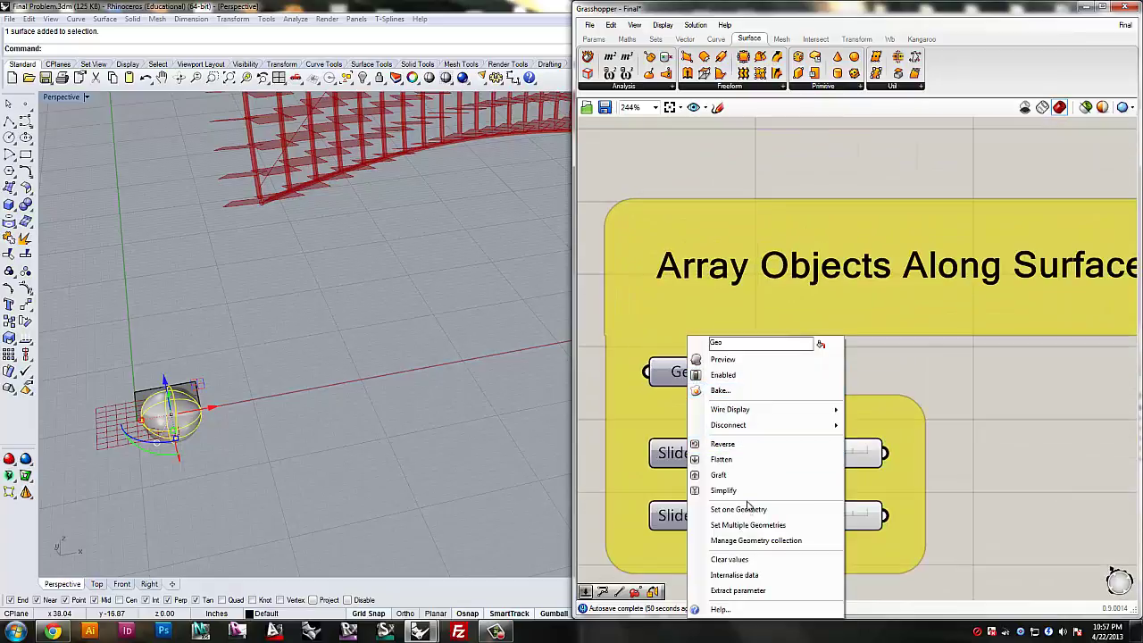
left_click(747, 511)
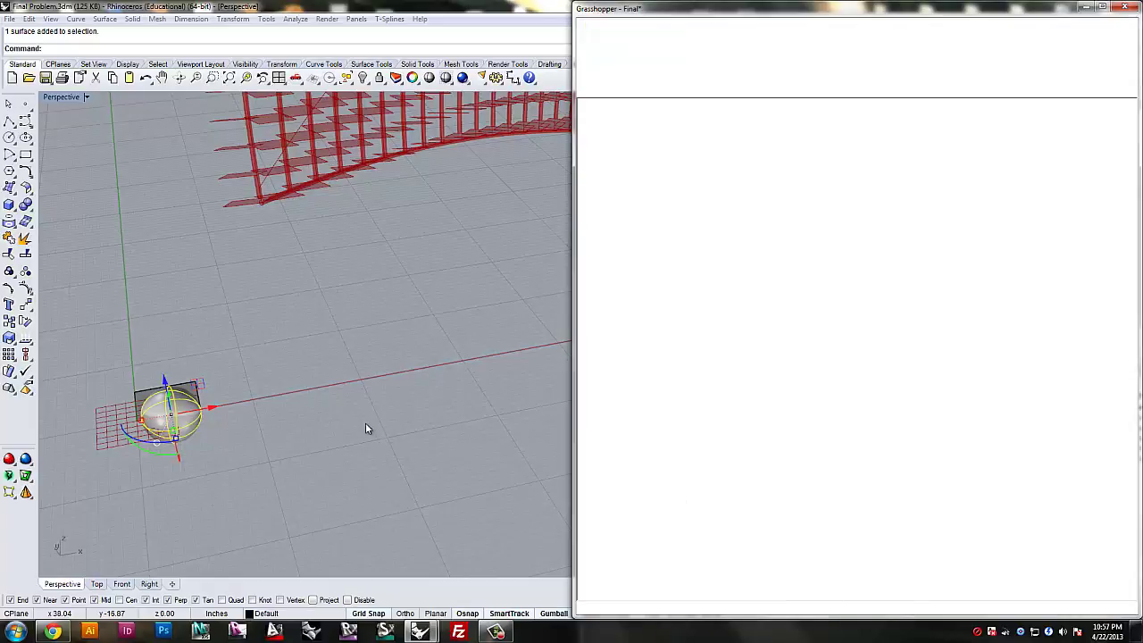
left_click(352, 376)
right_click_drag(450, 345, 779, 290)
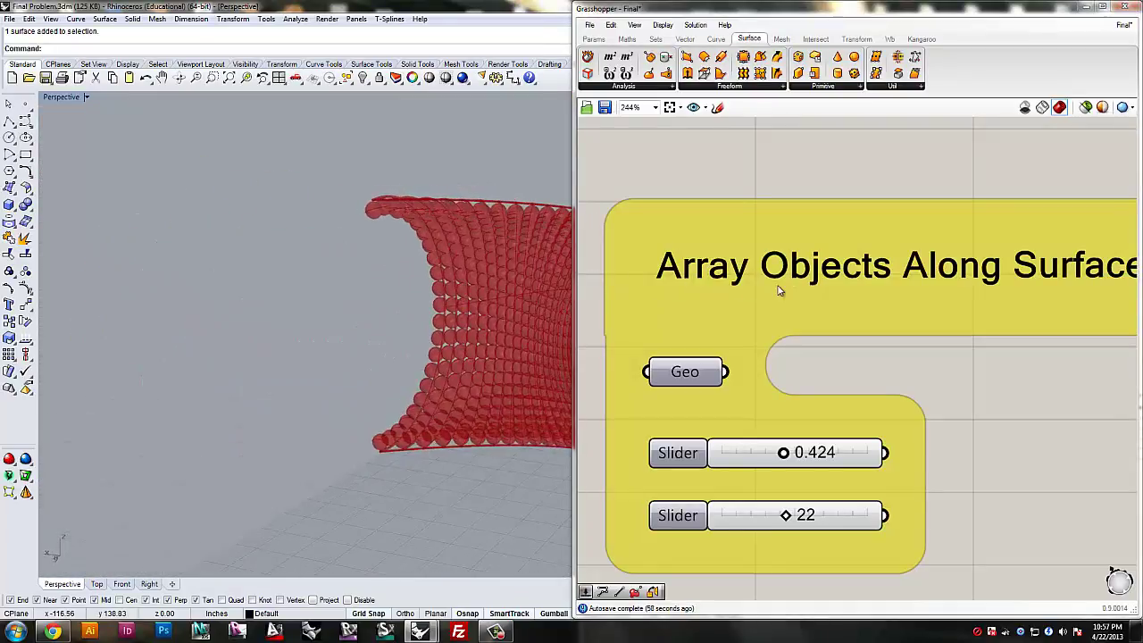
Inspect the sphere and small rectangular surface near the origin, the full sphere-arrayed surface and the Array Objects Along Surface components
right_click_drag(321, 225, 249, 468)
left_click_drag(247, 464, 180, 409)
left_click(277, 449)
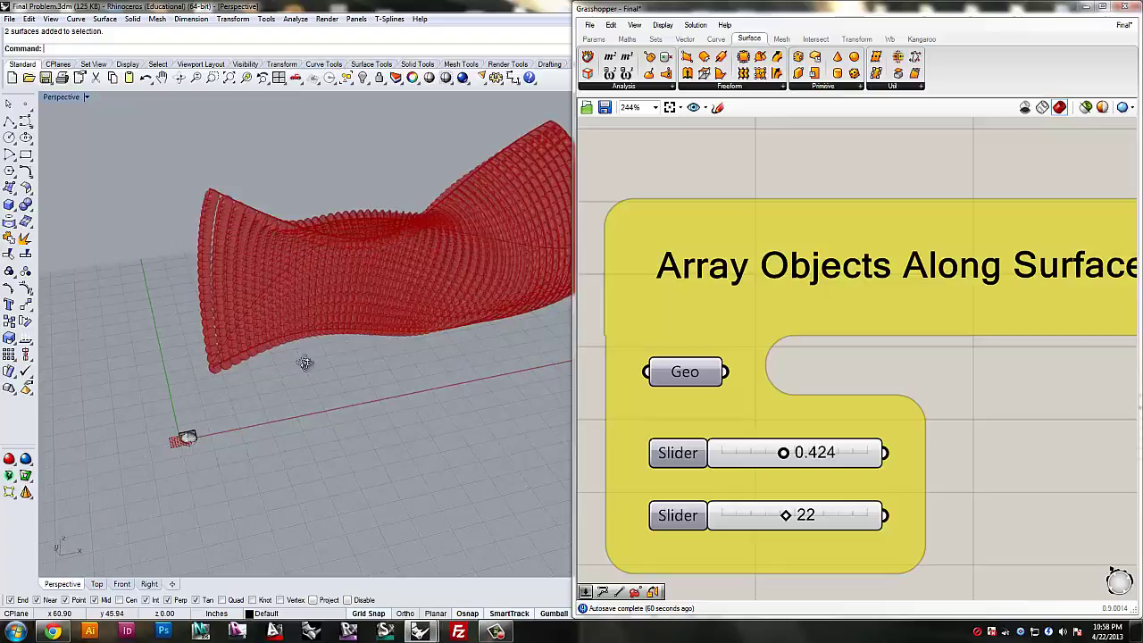
right_click_drag(306, 363, 384, 275)
scroll(969, 391, "down", 7)
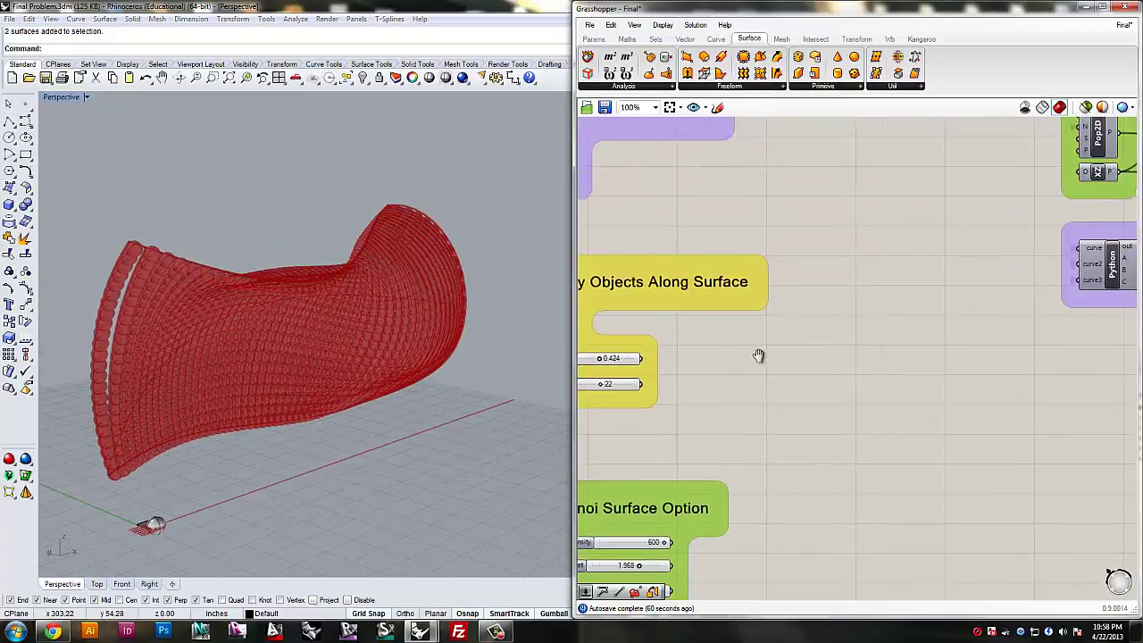
scroll(866, 317, "up", 3)
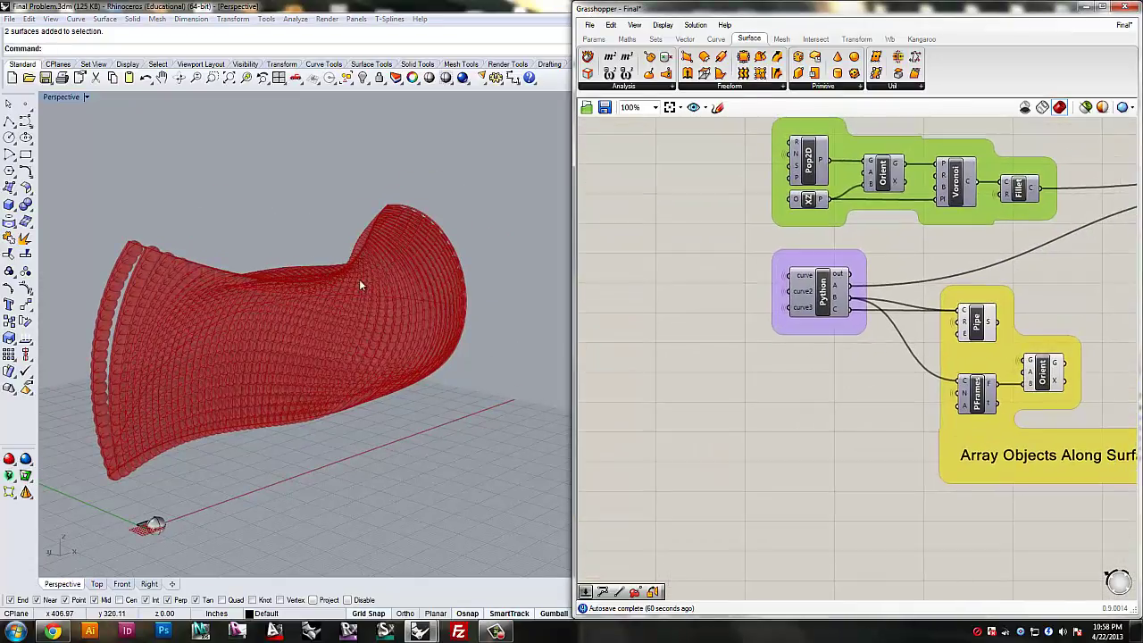
Move the upper Rhino curve about 102 inches along the Y axis and view the reshaped sphere-arrayed surface
left_click(349, 268)
right_click_drag(354, 364, 379, 322)
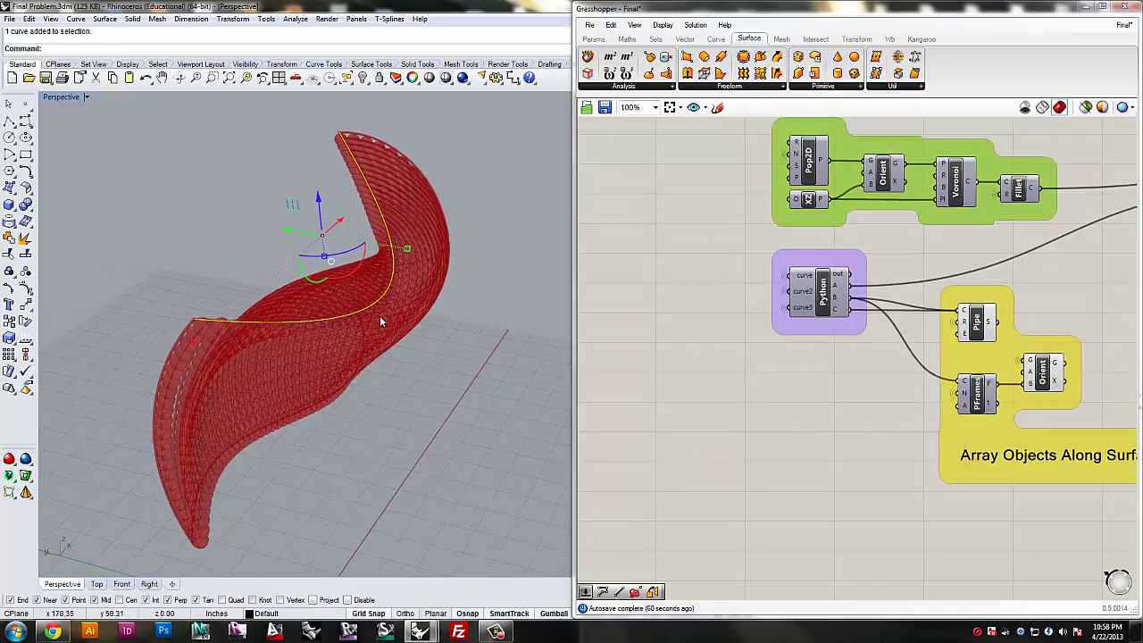
left_click_drag(295, 236, 84, 179)
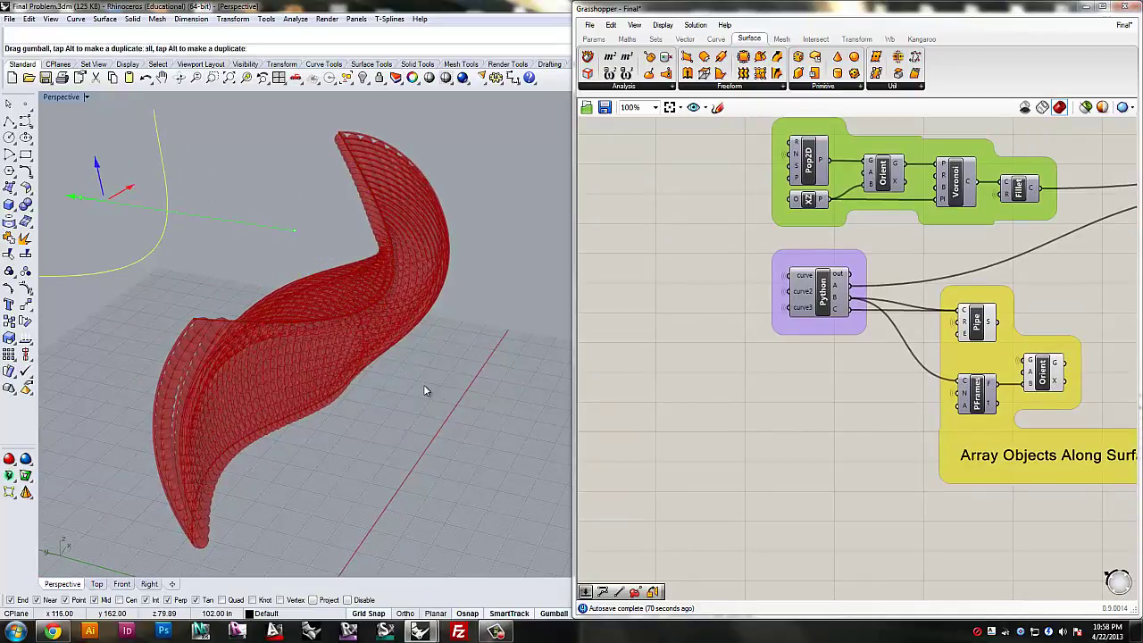
right_click_drag(417, 394, 304, 256)
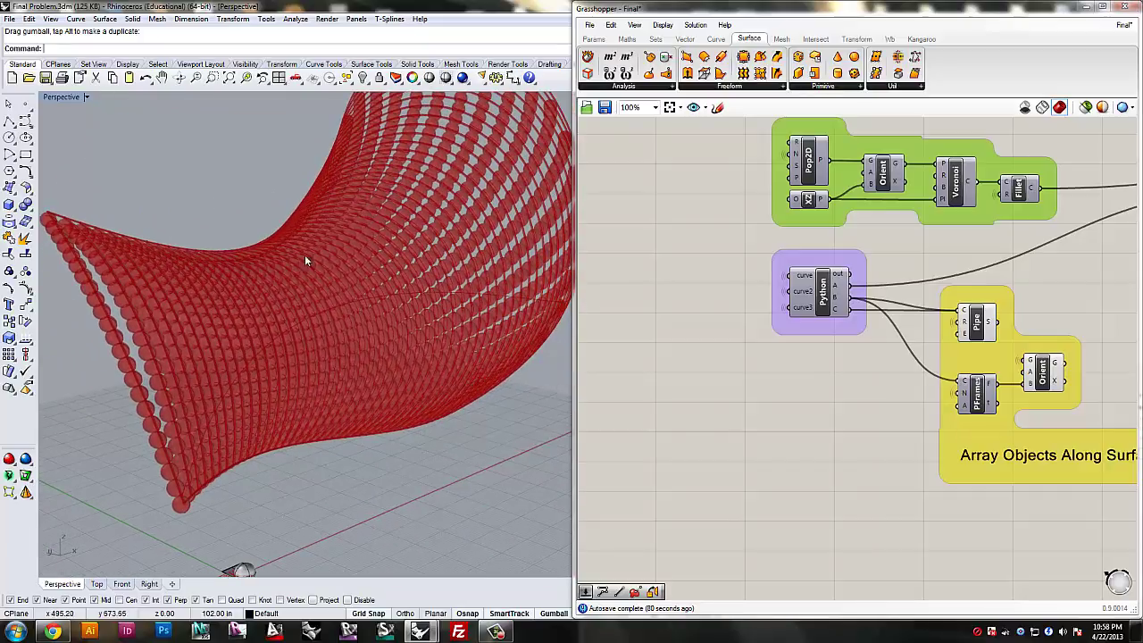
Undo the upper curve's move
key("ctrl+z")
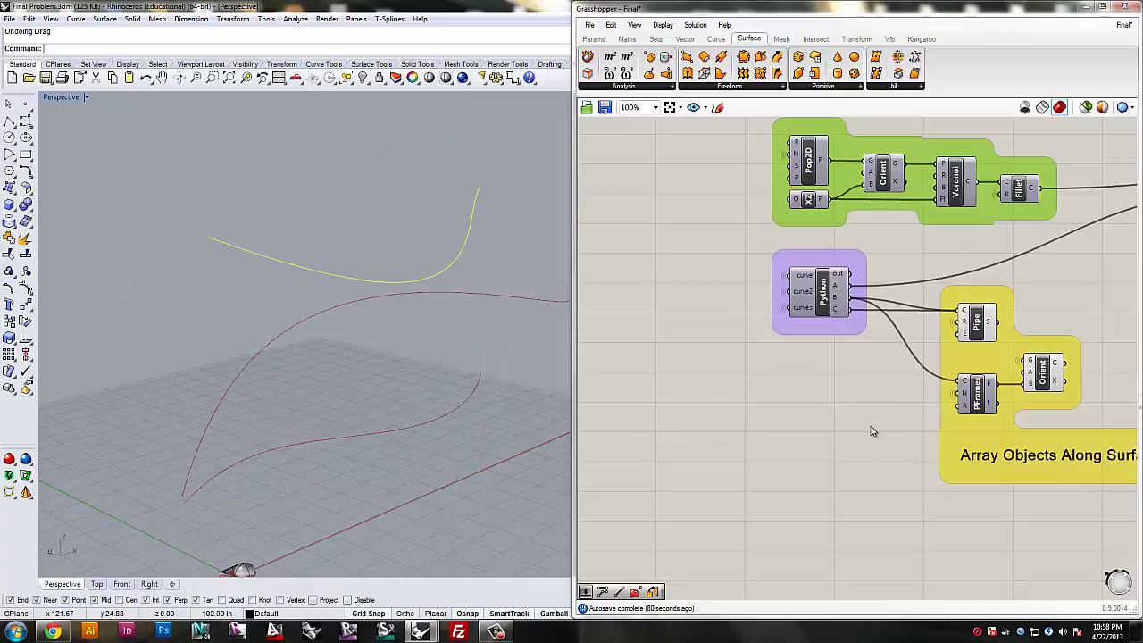
key("Home")
right_click_drag(363, 313, 316, 302)
Disable the Pipe, PFrames and Orient components in the Array Objects Along Surface group
left_click(820, 296)
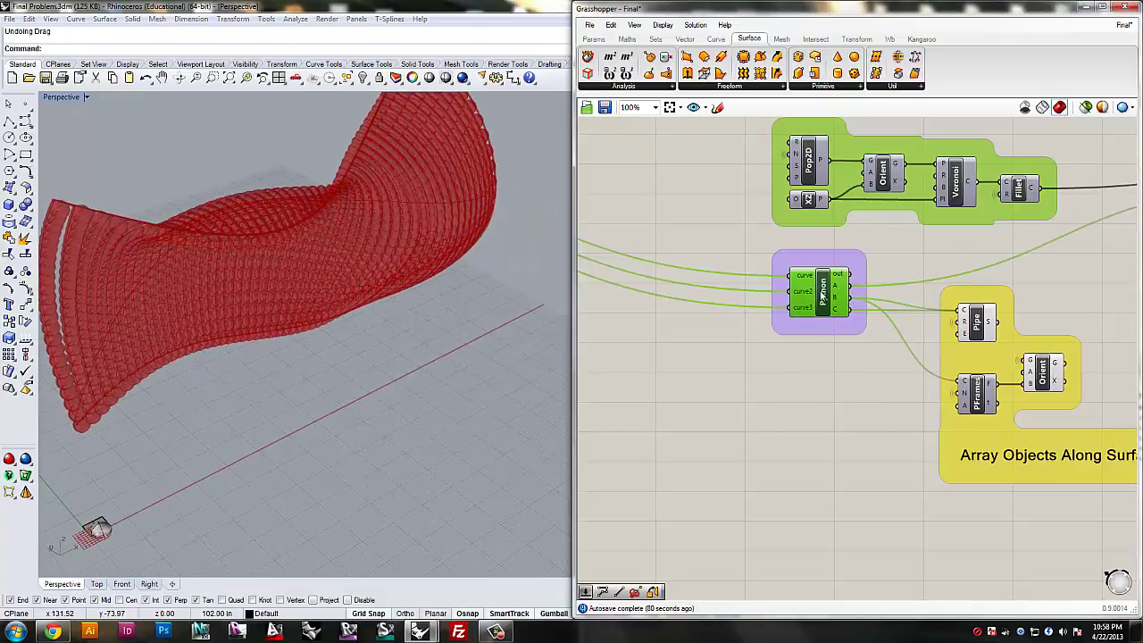
left_click(888, 417)
left_click(977, 328)
left_click(1043, 374, "shift")
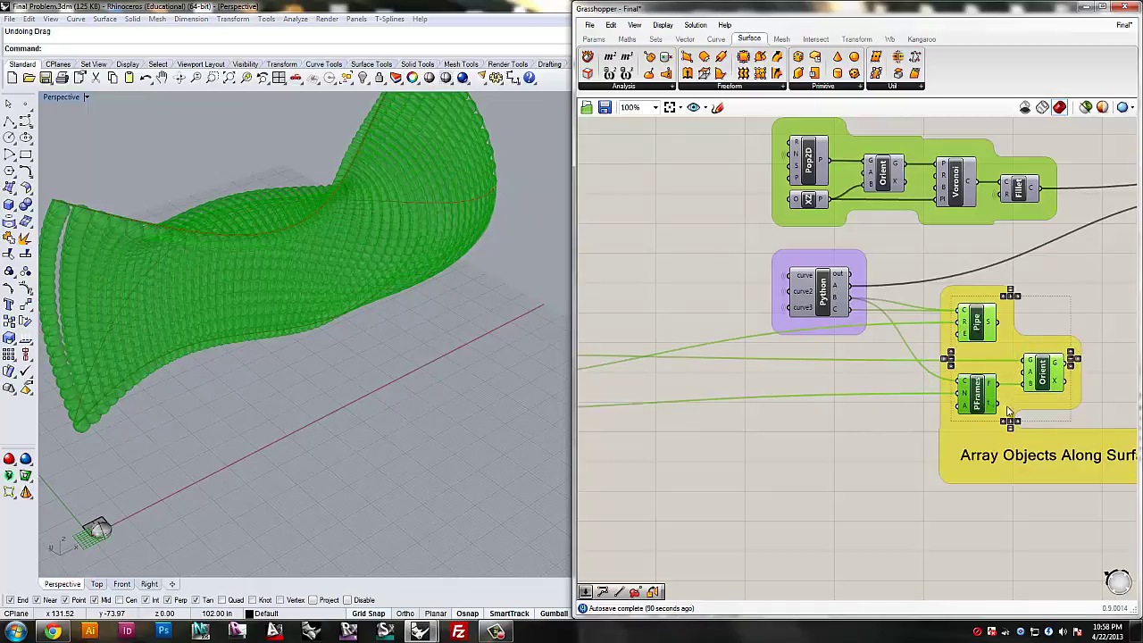
middle_click(990, 407)
left_click(1046, 406)
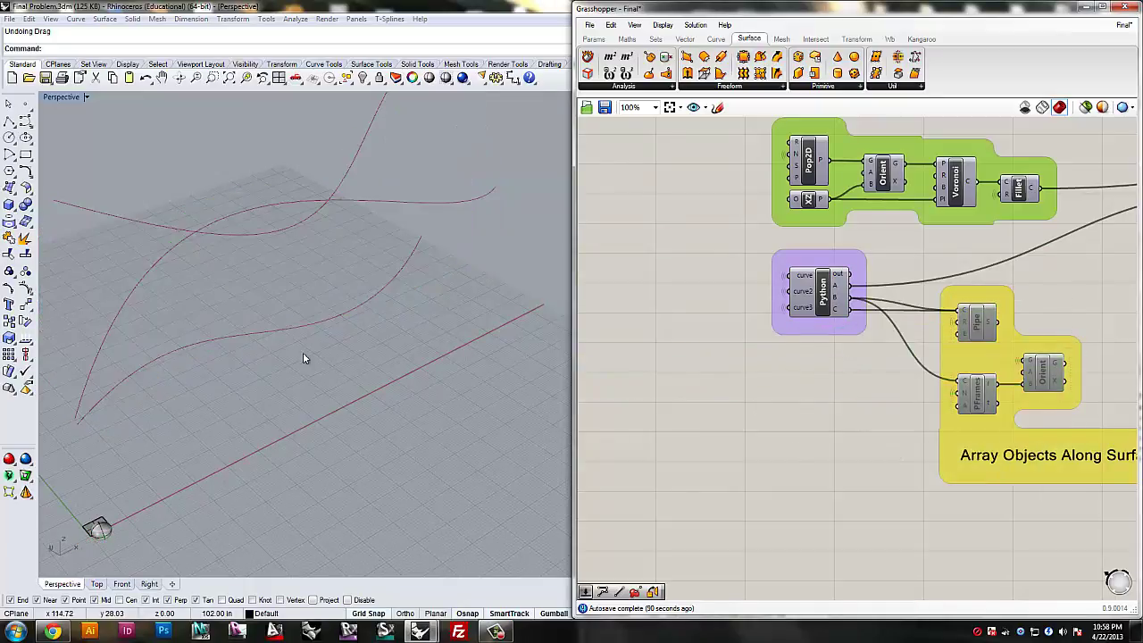
Delete the sphere and the small rectangular surface near the origin, leaving the three curves in the Rhino model
right_click_drag(303, 352, 249, 505)
left_click_drag(250, 504, 101, 406)
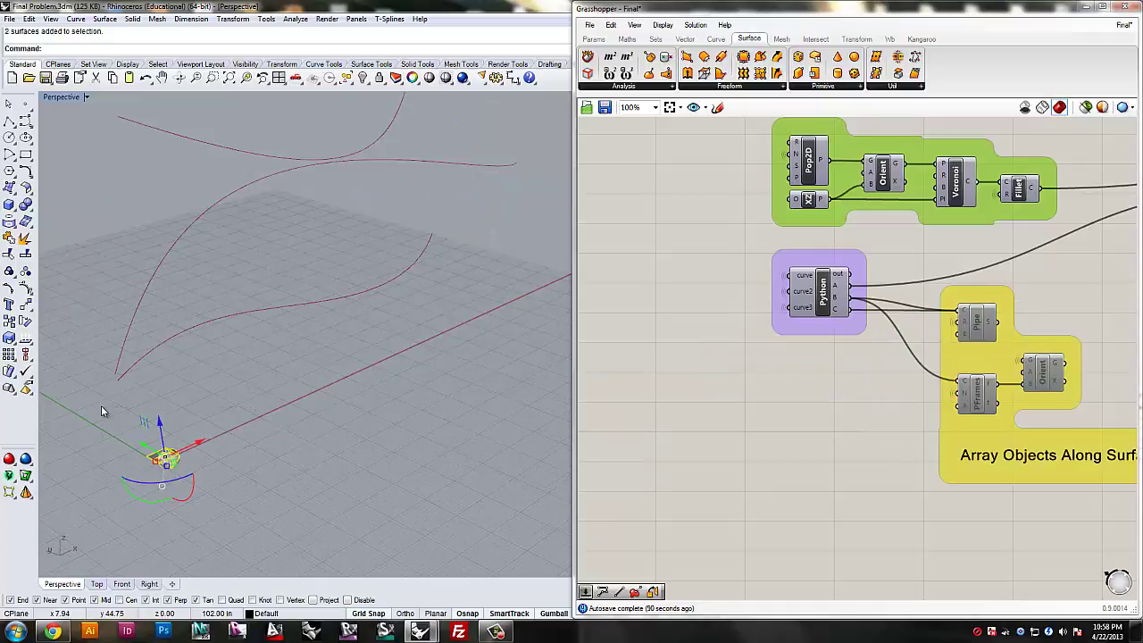
key("Delete")
right_click_drag(141, 385, 314, 274)
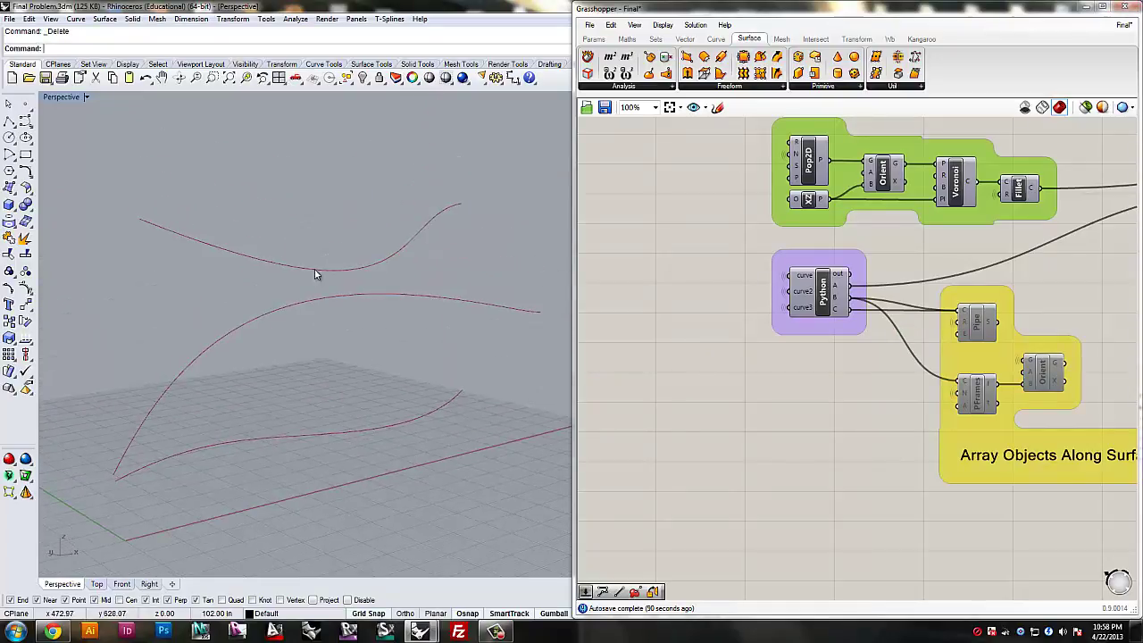
Enable the Python component and turn its preview on to show the lofted surface
left_click(823, 305)
middle_click(864, 324)
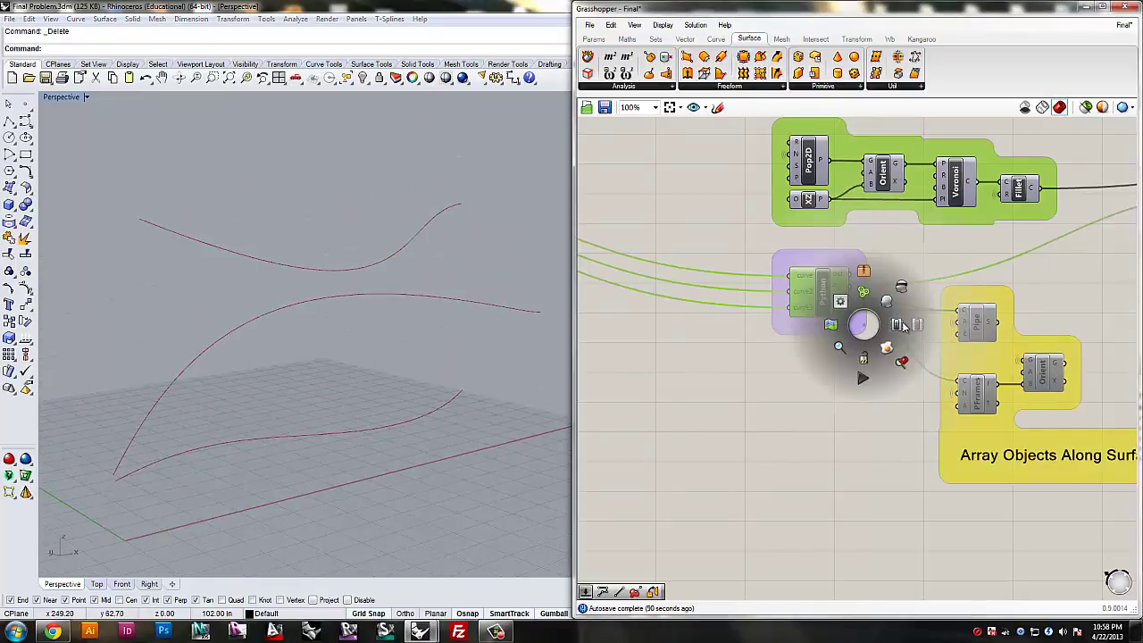
left_click(899, 327)
middle_click(894, 324)
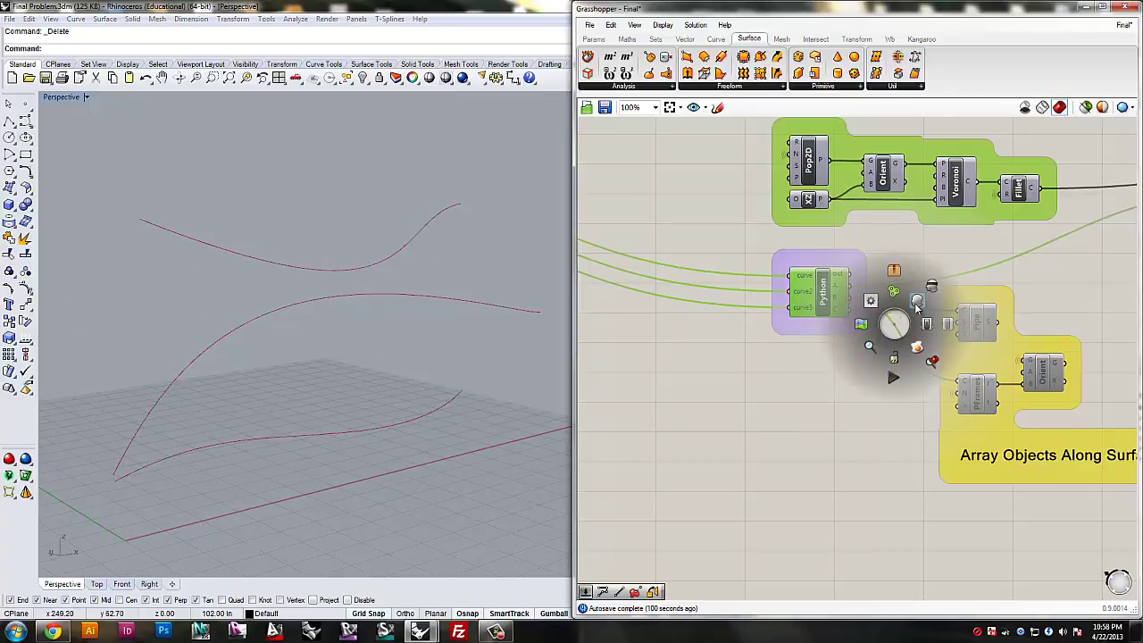
left_click(917, 303)
left_click(811, 402)
Examine the Voronoi Surface components, their wiring to the Python component, and the lofted surface in Rhino
right_click_drag(746, 338, 830, 393)
scroll(830, 395, "down", 4)
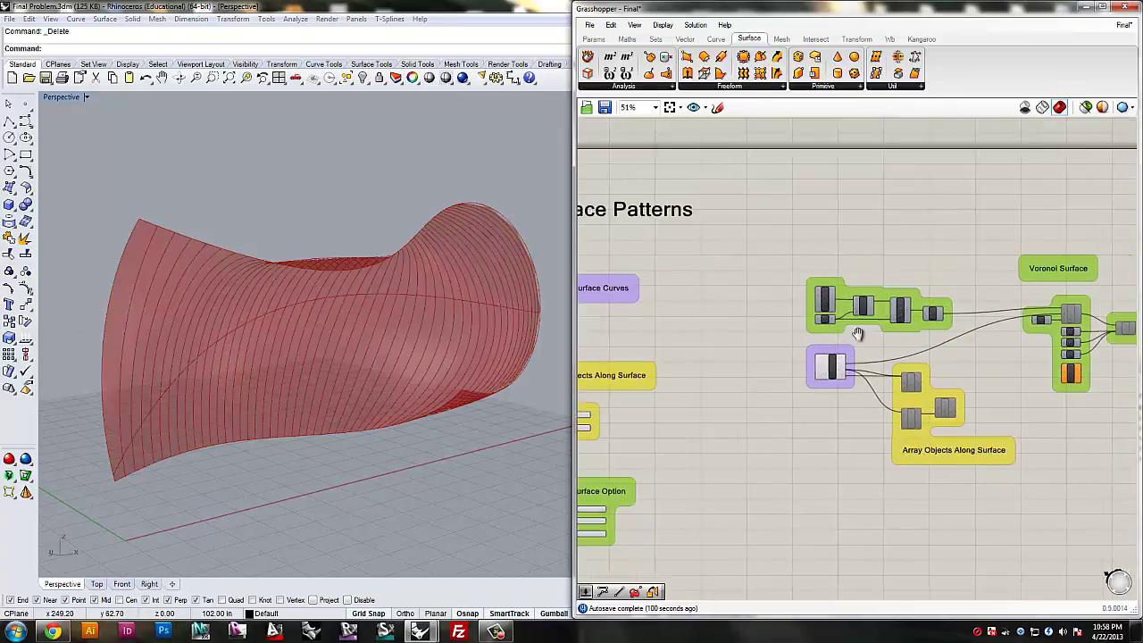
scroll(804, 343, "up", 2)
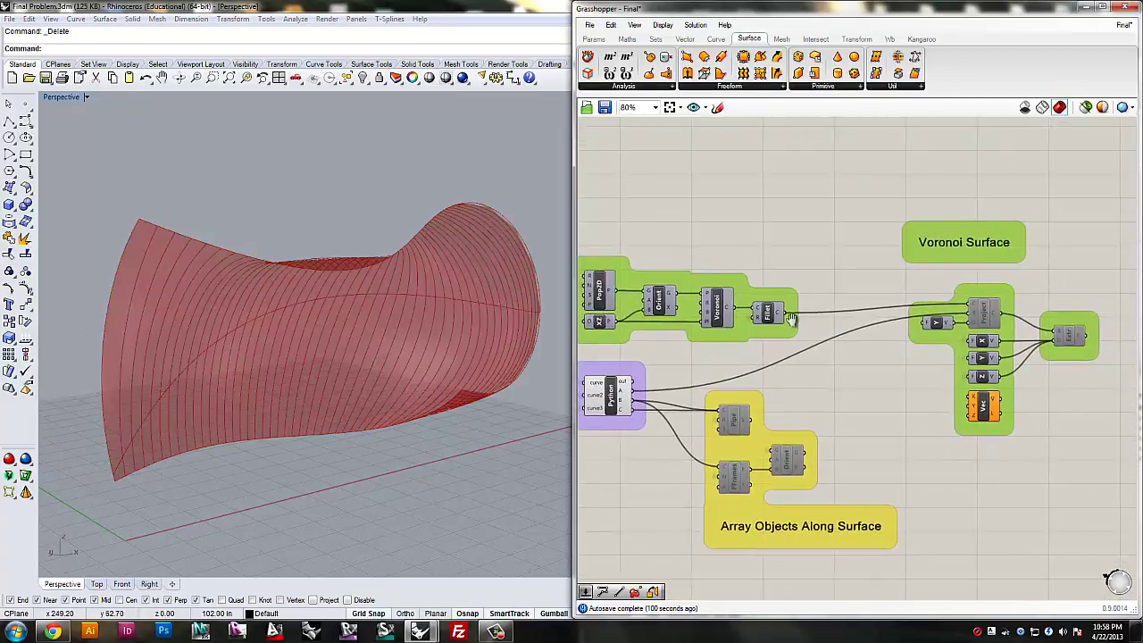
scroll(809, 274, "up", 1)
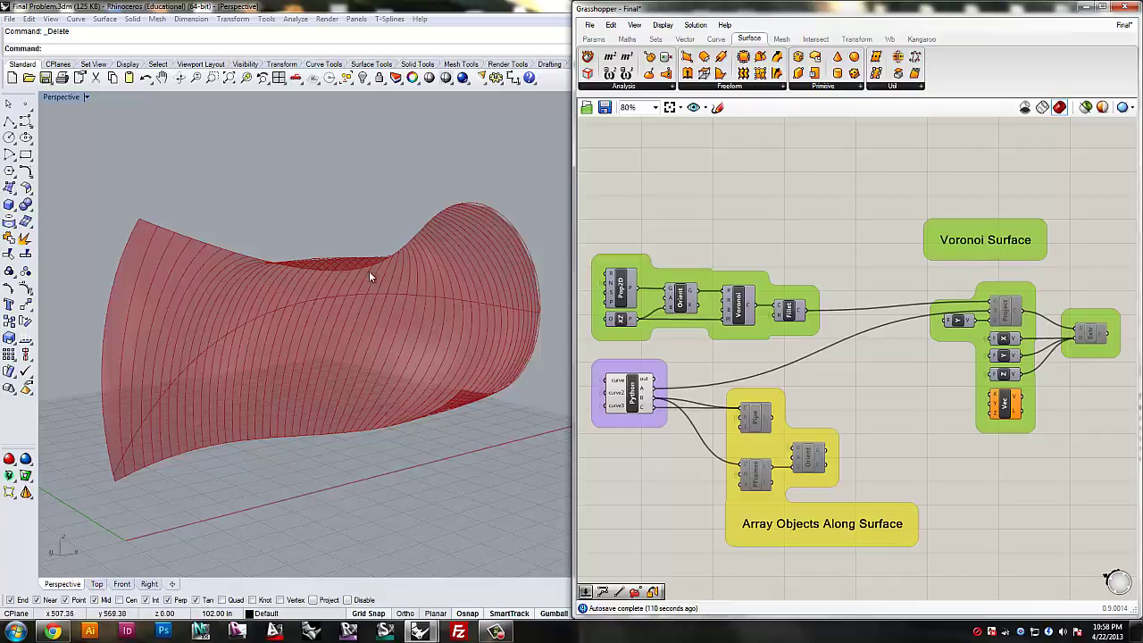
right_click_drag(369, 270, 400, 312)
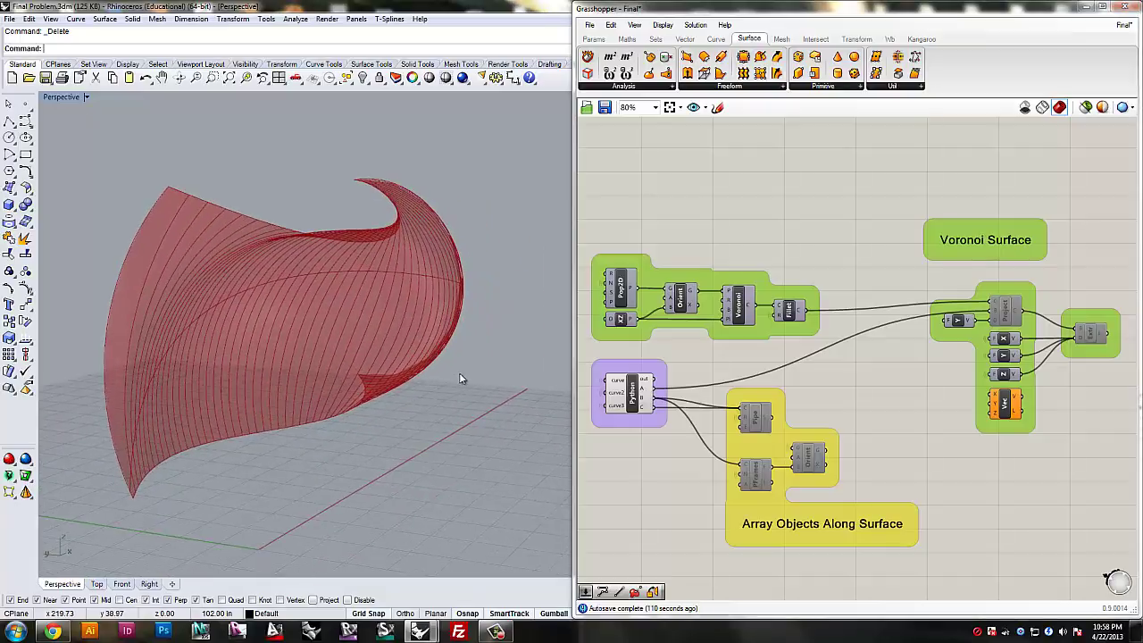
right_click_drag(724, 209, 781, 187)
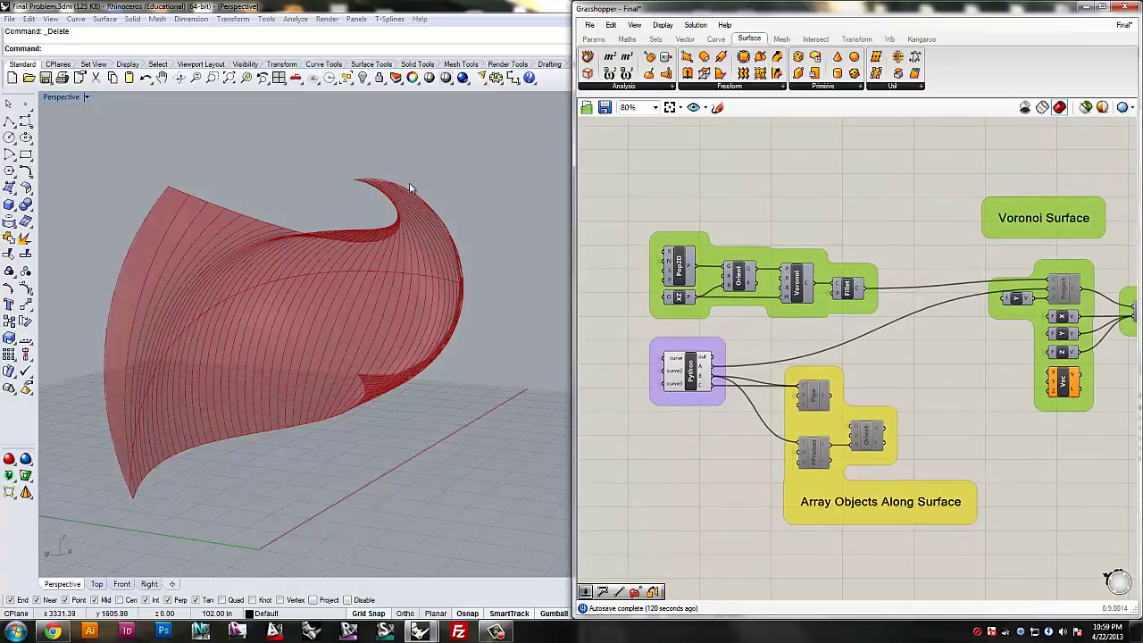
right_click_drag(765, 235, 770, 214)
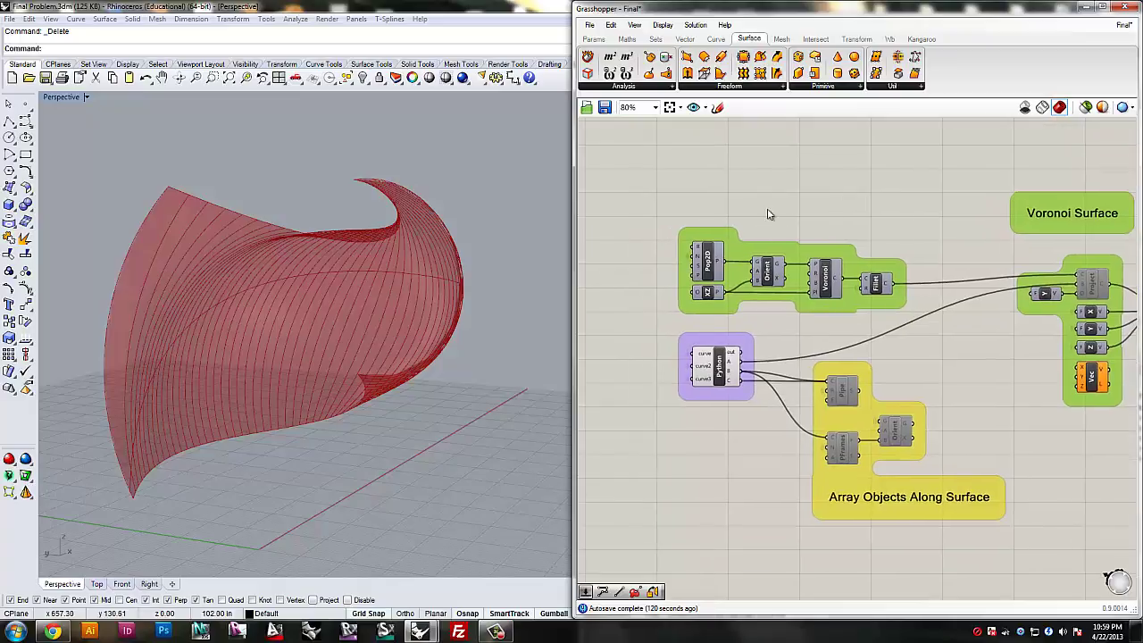
scroll(713, 277, "up", 1)
right_click_drag(661, 263, 725, 270)
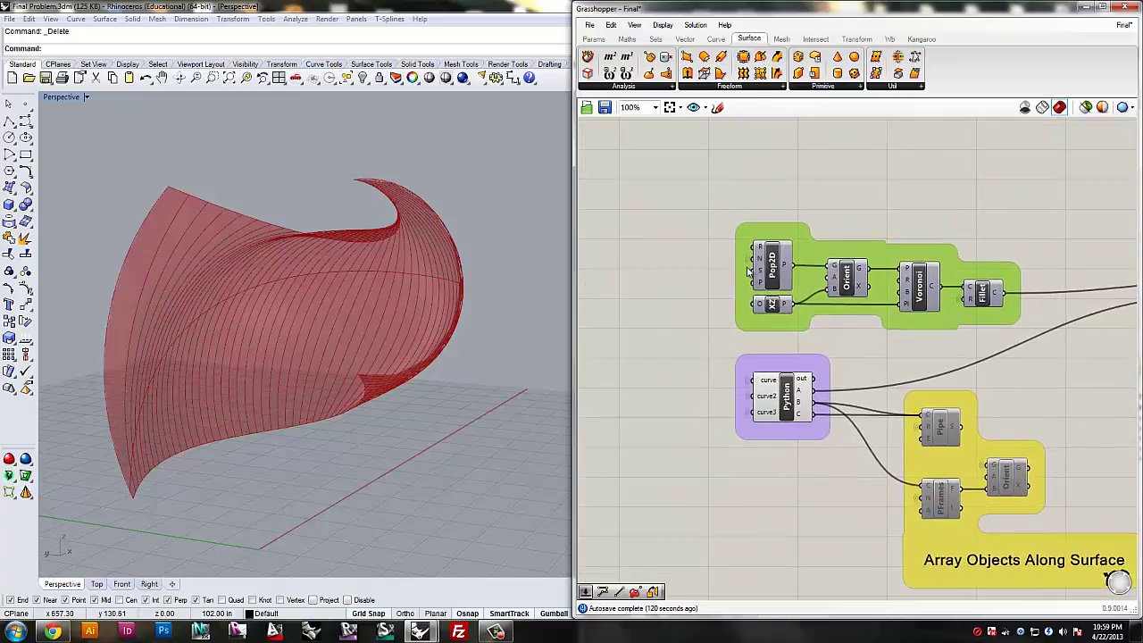
Turn on the Pop2D component's preview and view its random points on the ground plane from above
scroll(725, 269, "down", 2)
right_click_drag(753, 327, 871, 364)
scroll(885, 339, "up", 3)
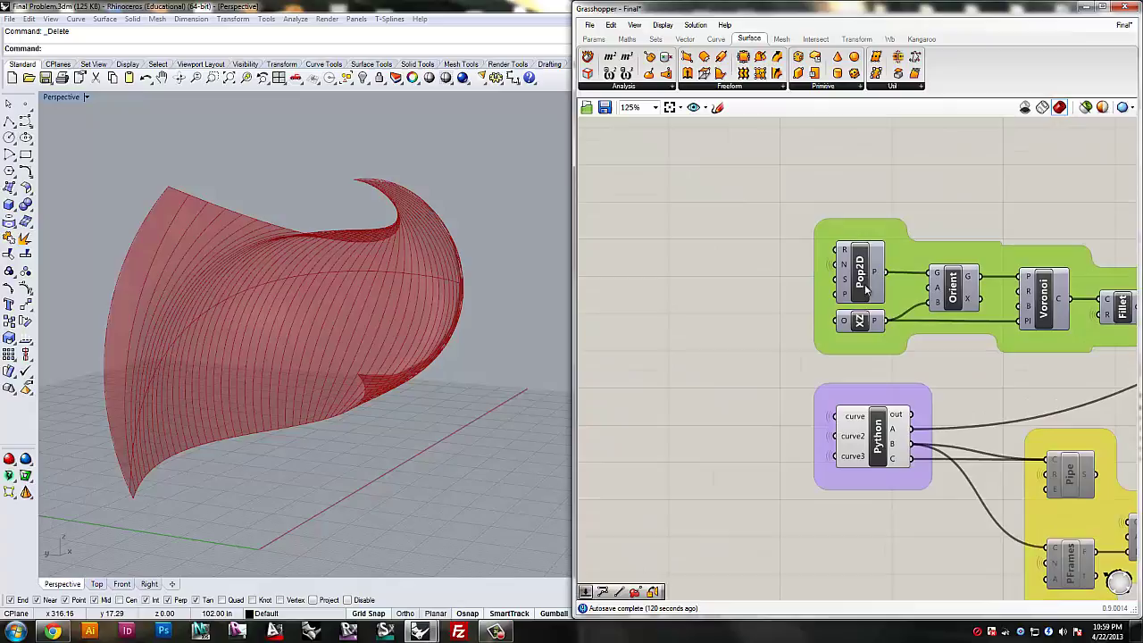
left_click(860, 267)
middle_click(886, 284)
left_click(902, 254)
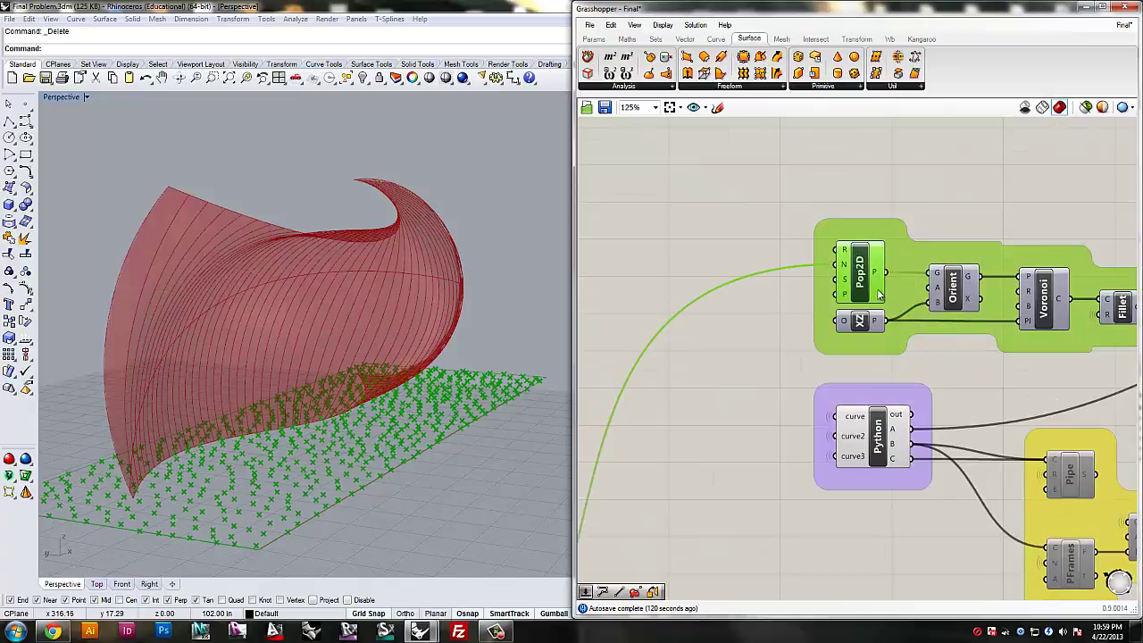
right_click_drag(375, 429, 390, 384)
right_click_drag(497, 378, 179, 367)
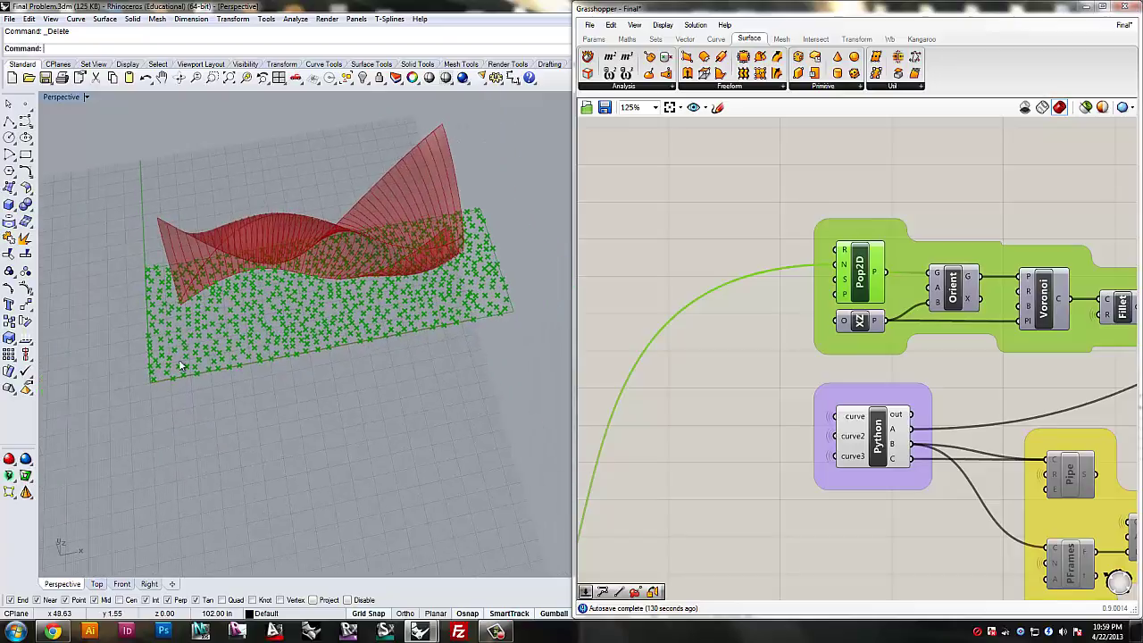
Set one rectangle for Pop2D's R input, drawn from near the origin to about X 376, Y 153
right_click(845, 250)
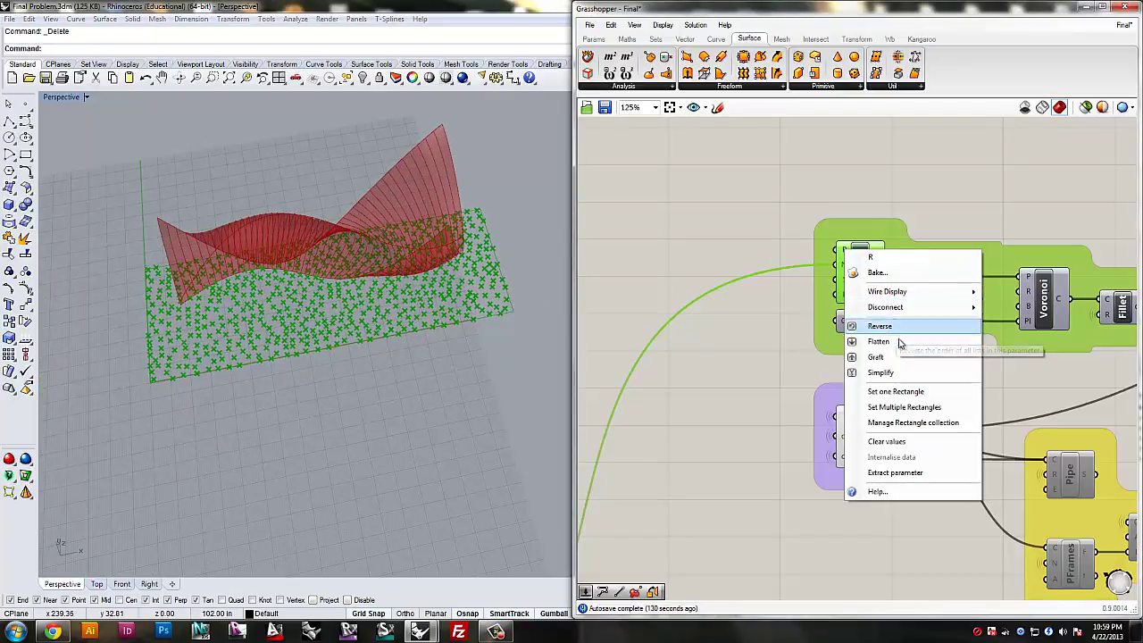
left_click(896, 392)
left_click(144, 382)
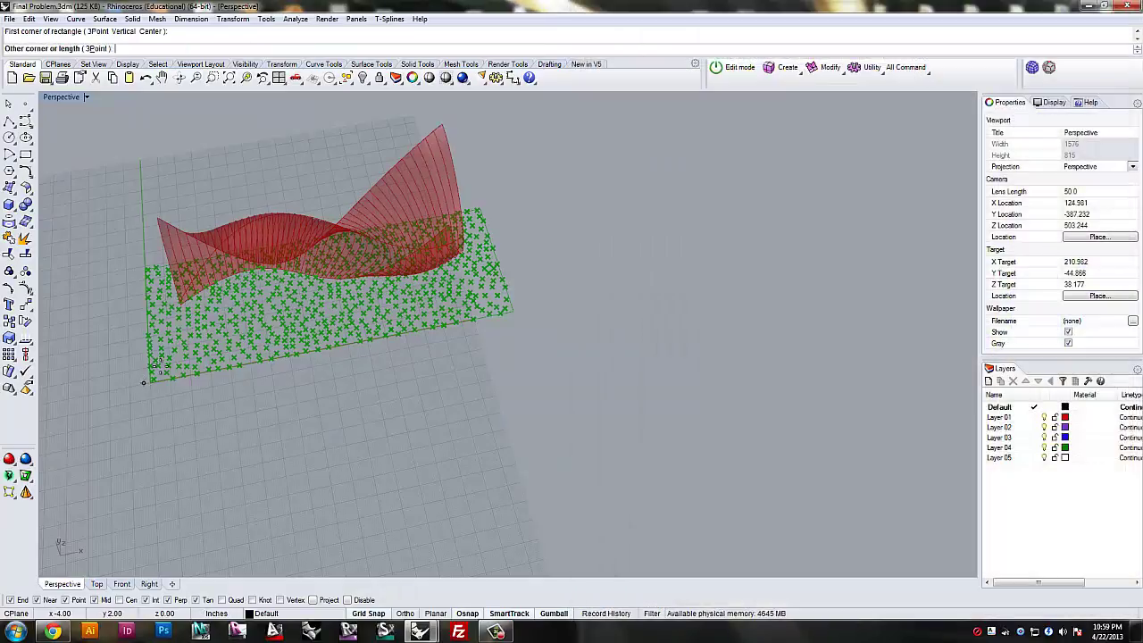
left_click(660, 120)
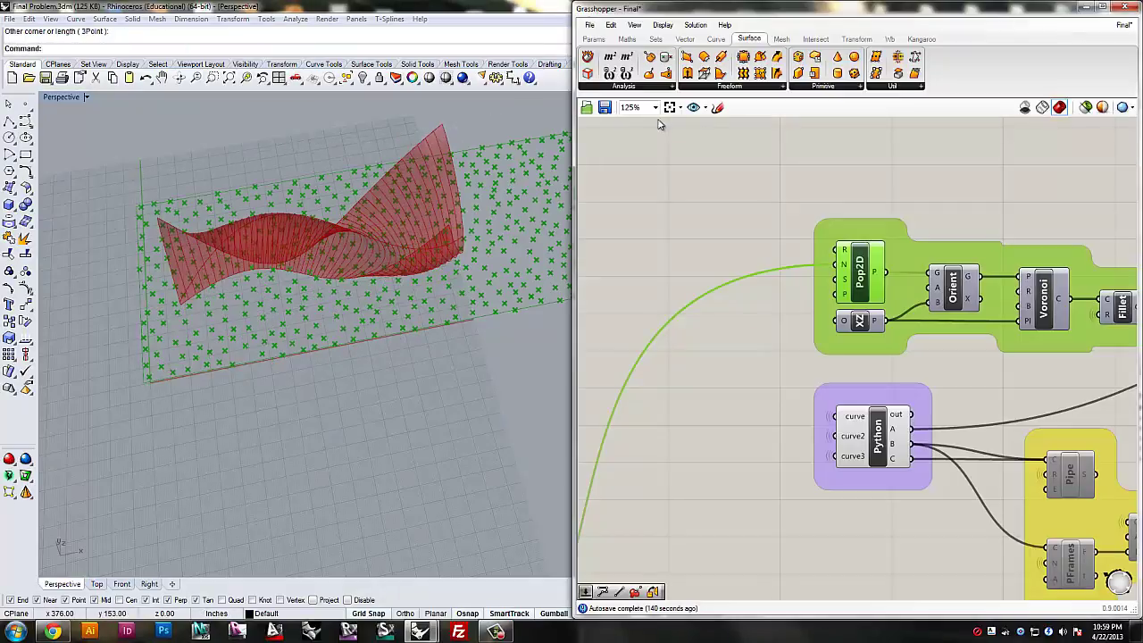
Undo the change to Pop2D's rectangle input
left_click(678, 254)
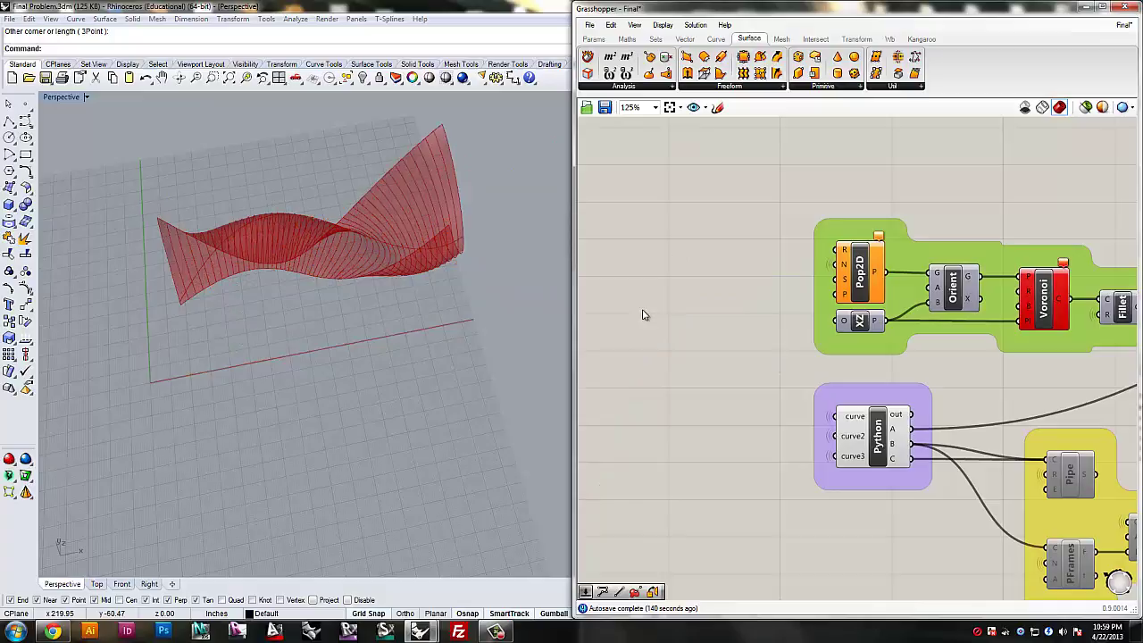
key("ctrl+z")
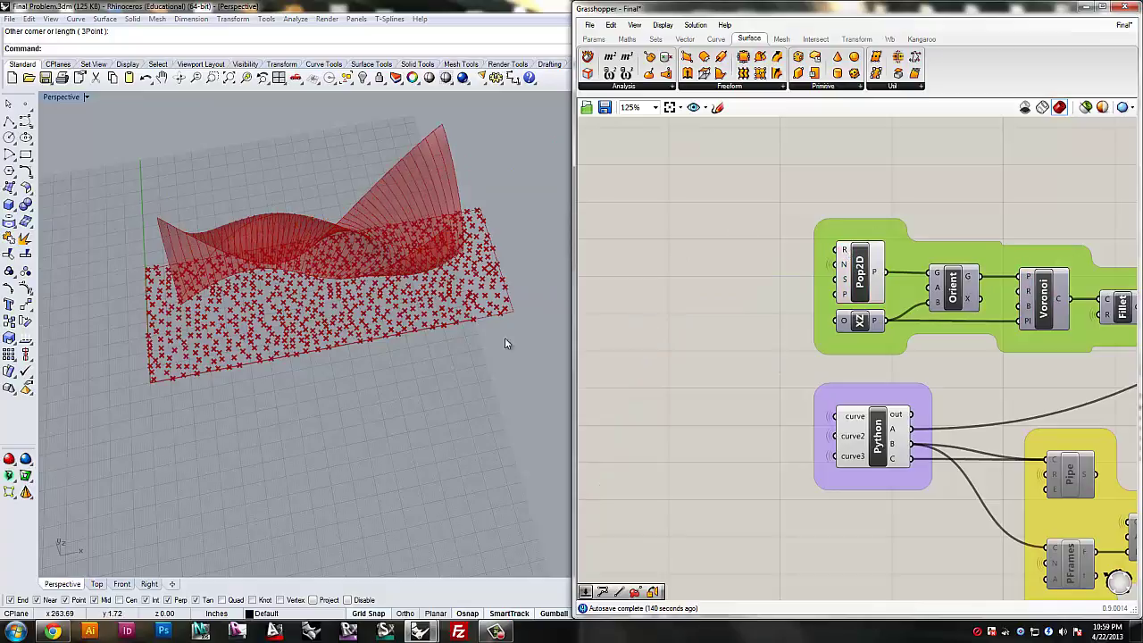
Turn on the preview of the Orient component fed by Pop2D to show the points on the XZ plane
right_click_drag(504, 343, 485, 358)
right_click_drag(961, 285, 869, 285)
left_click(868, 284)
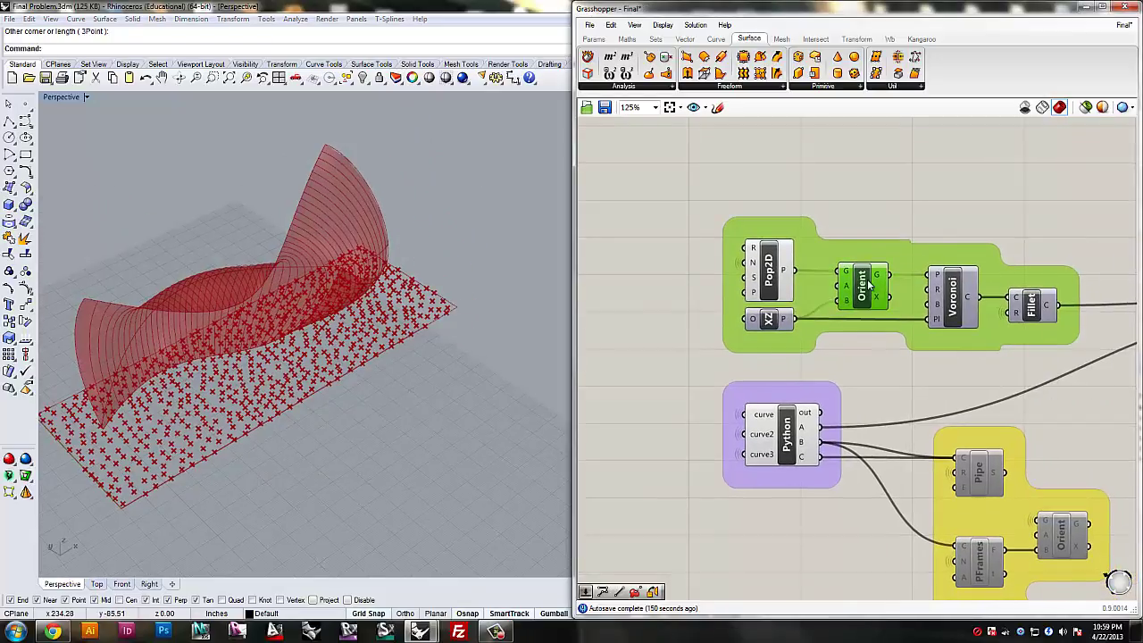
middle_click(869, 284)
left_click(902, 285)
middle_click(902, 278)
left_click(914, 260)
Turn off the Pop2D component's preview and inspect the upright points against the lofted surface
left_click(758, 273)
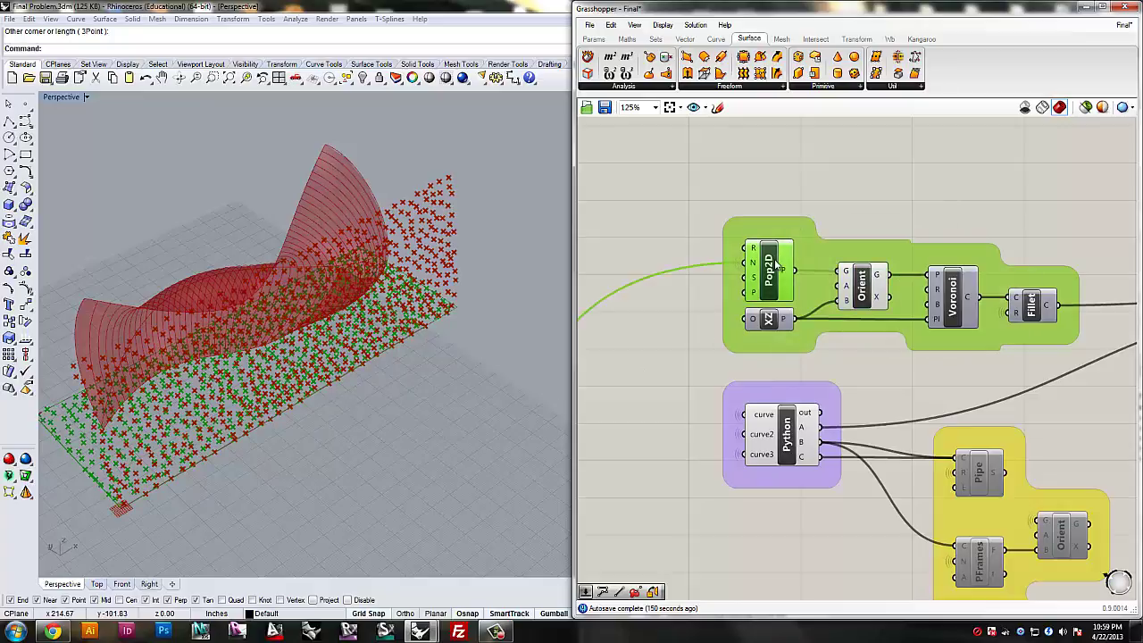
middle_click(781, 268)
left_click(821, 231)
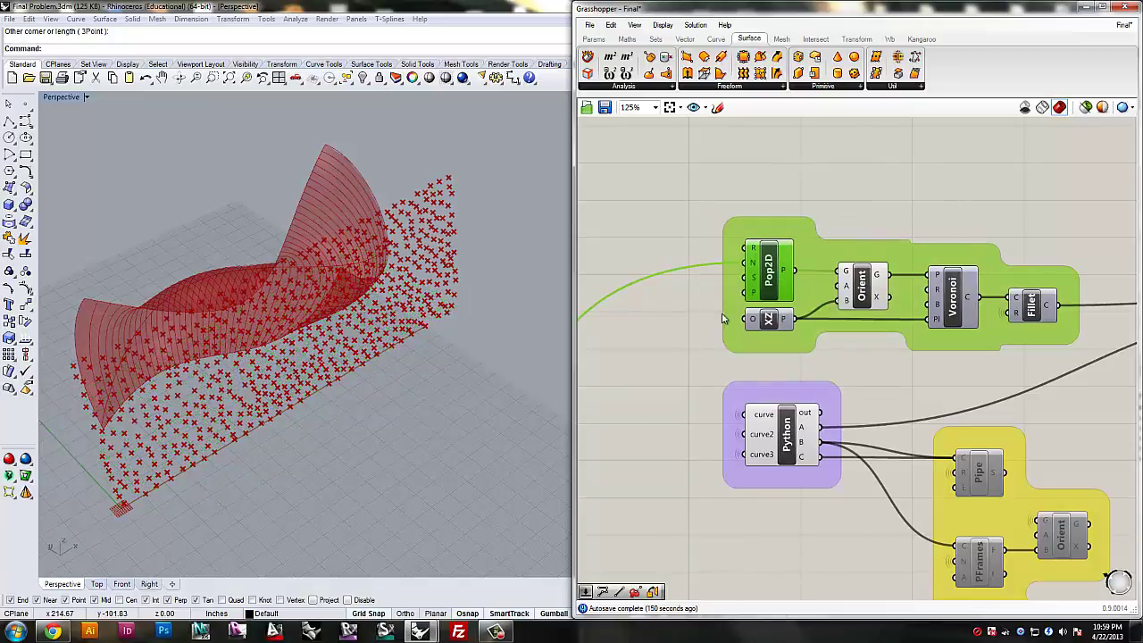
right_click_drag(348, 407, 342, 256)
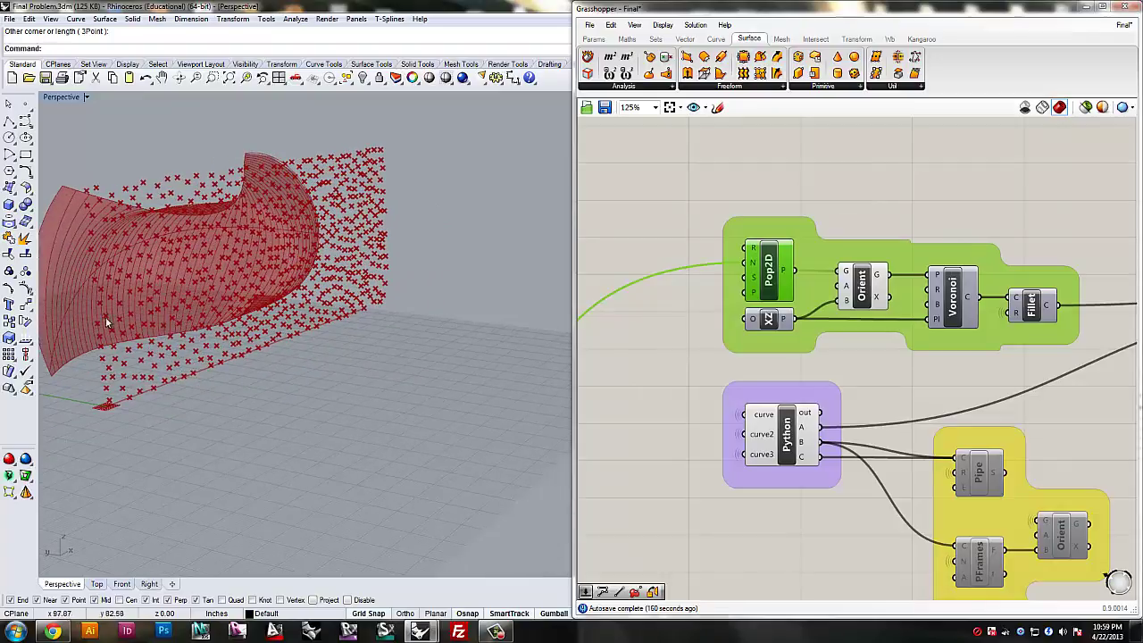
right_click_drag(155, 210, 311, 284)
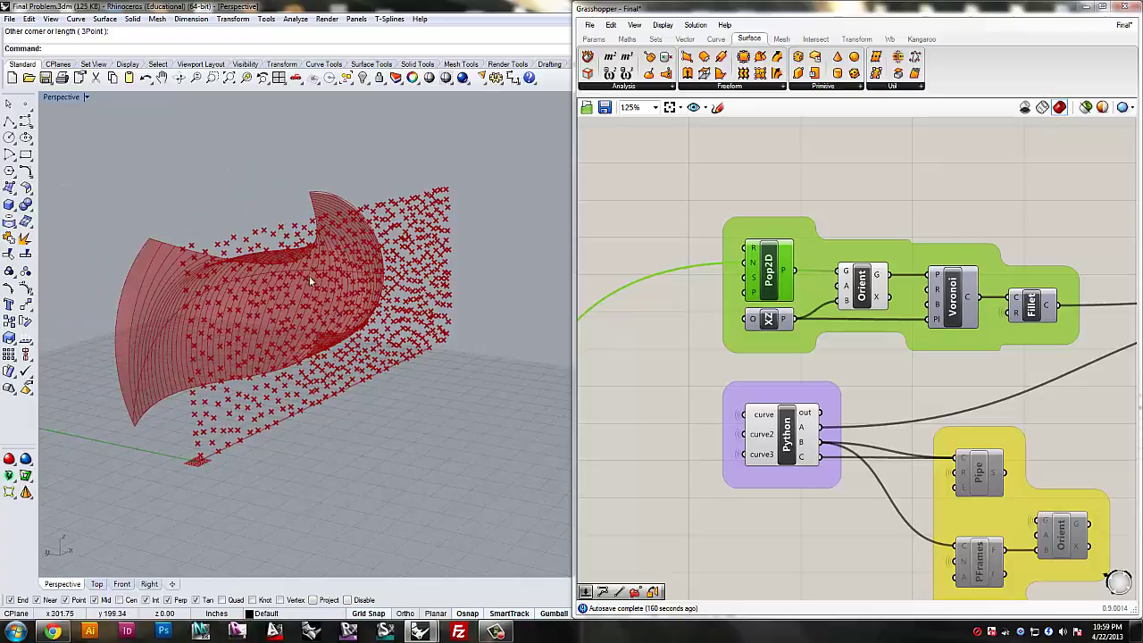
right_click_drag(959, 307, 892, 329)
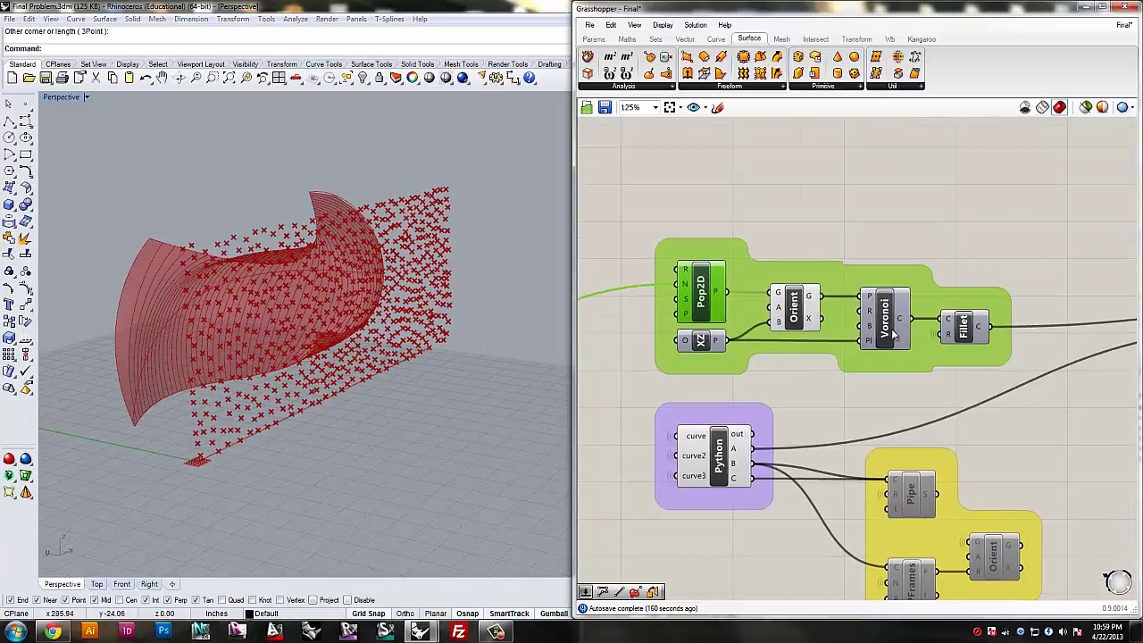
Turn on the Voronoi component's preview and inspect the cells around the upright points and behind the lofted surface
left_click(918, 330)
left_click(894, 328)
middle_click(921, 330)
left_click(948, 308)
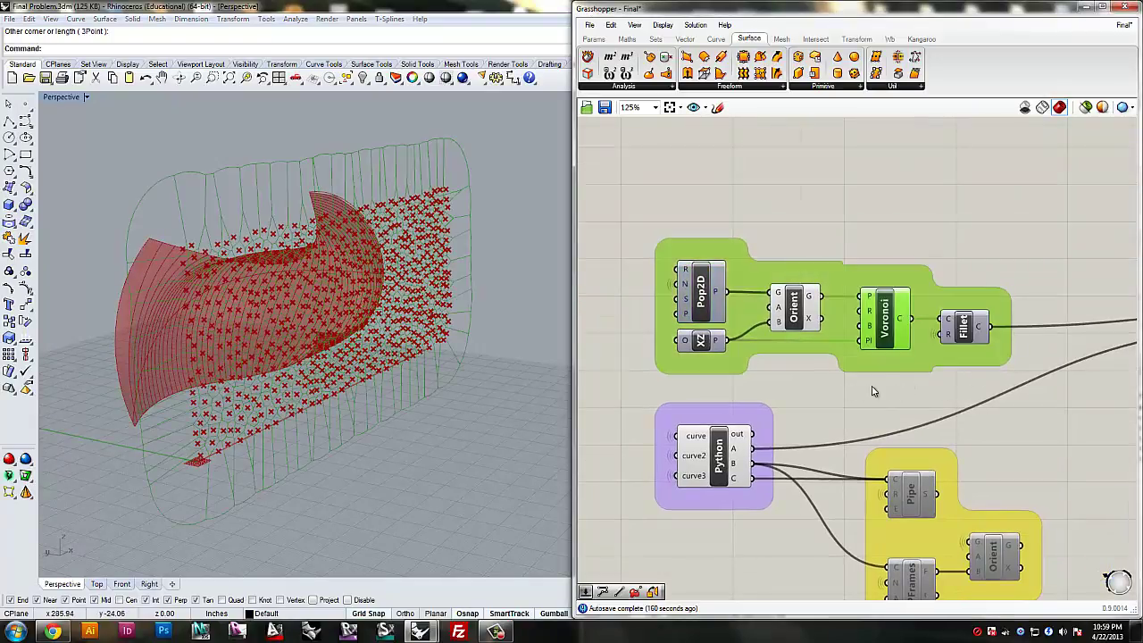
left_click(879, 388)
right_click_drag(872, 343, 831, 344)
right_click_drag(294, 292, 225, 254)
scroll(226, 253, "up", 6)
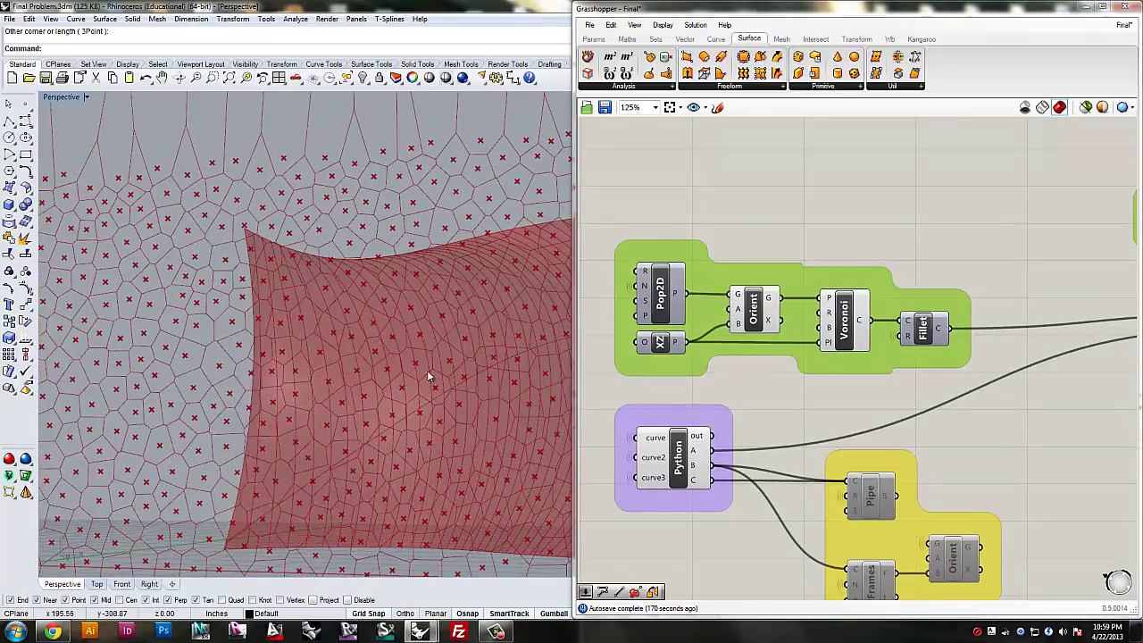
right_click_drag(427, 369, 398, 358)
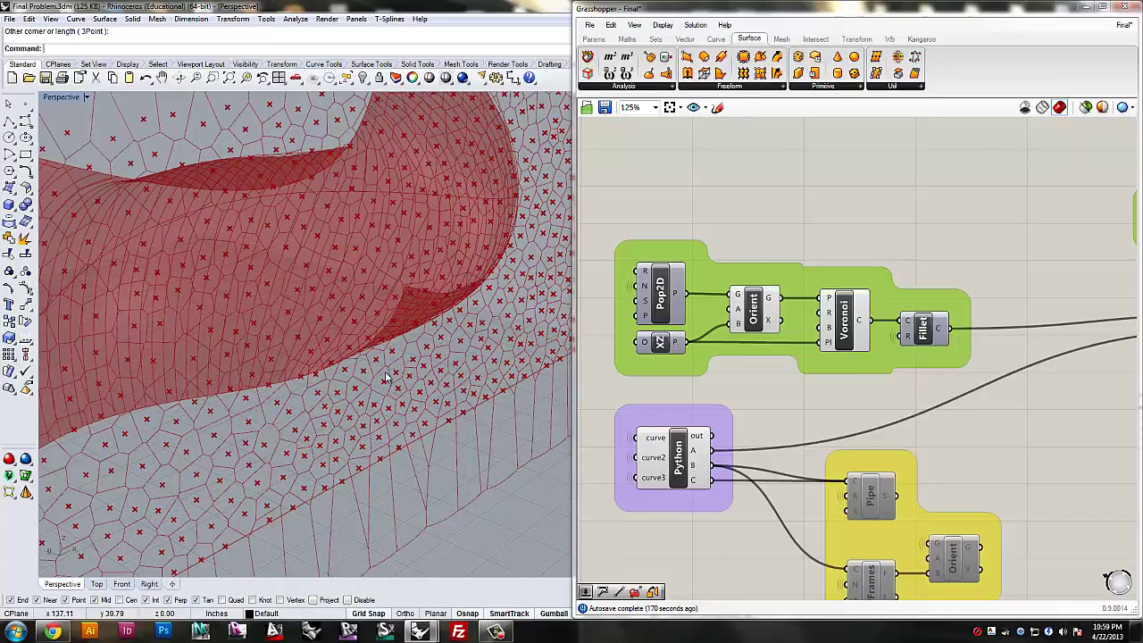
Make sure the Fillet component fed by Voronoi is enabled and turn on its preview
left_click(929, 330)
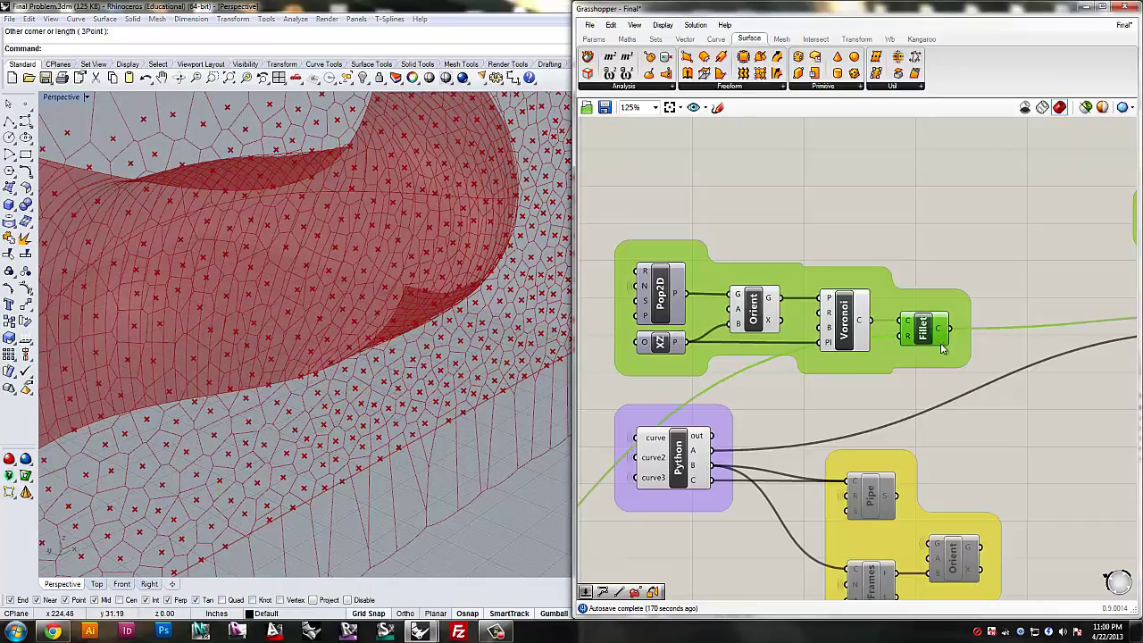
middle_click(940, 343)
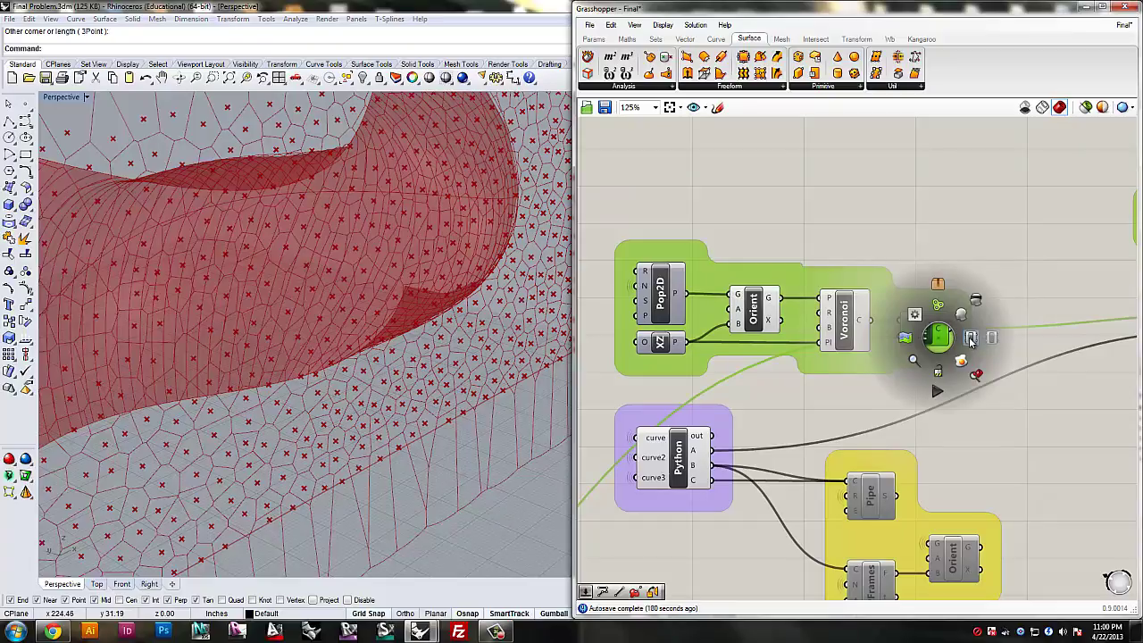
left_click(971, 342)
middle_click(969, 338)
left_click(993, 312)
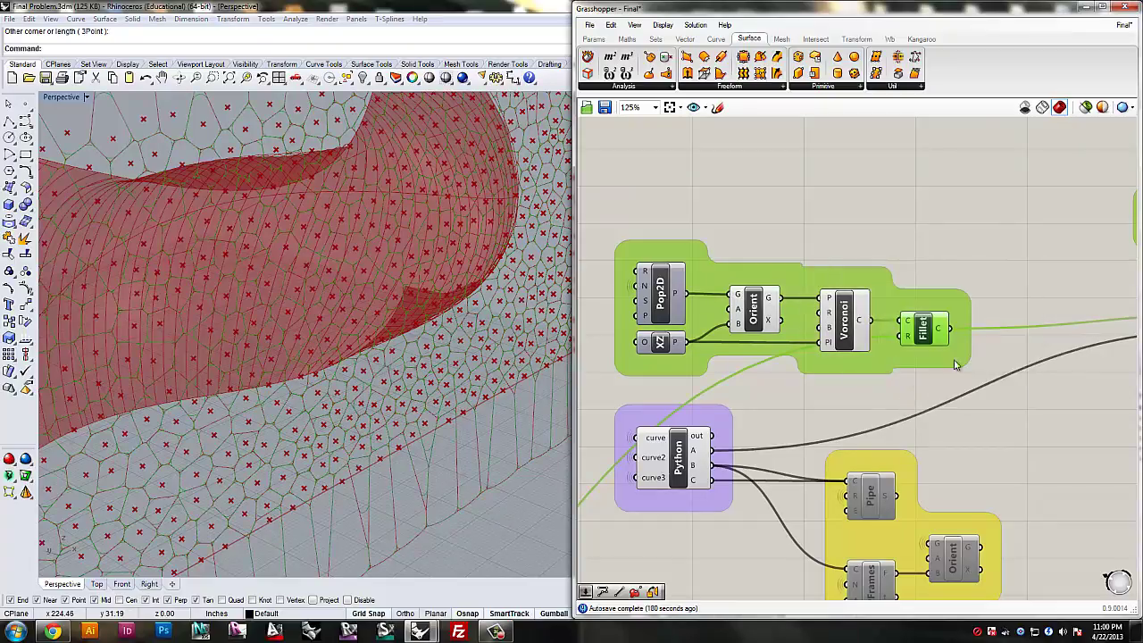
Turn off the Voronoi component's preview and inspect the rounded corners of the filleted cells up close
left_click(914, 392)
left_click(862, 313)
middle_click(864, 323)
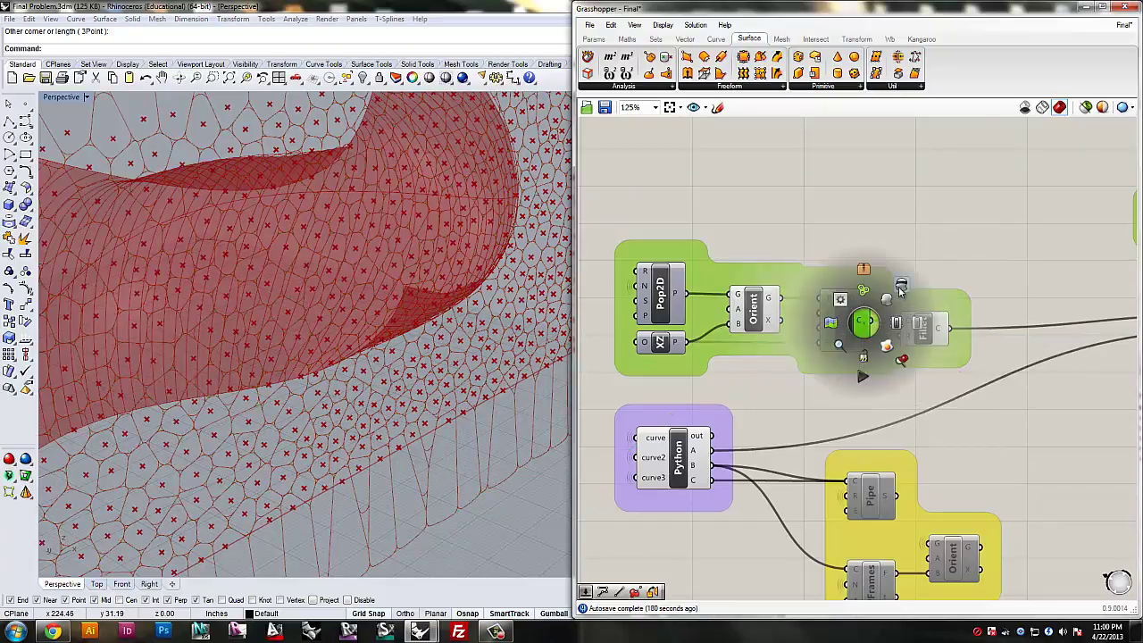
left_click(900, 288)
right_click_drag(485, 434, 342, 402)
scroll(340, 398, "up", 6)
mouse_move(331, 343)
right_mouse_down()
mouse_move(341, 287)
mouse_move(331, 224)
mouse_move(365, 204)
mouse_move(405, 242)
mouse_move(420, 393)
mouse_move(317, 359)
right_mouse_up()
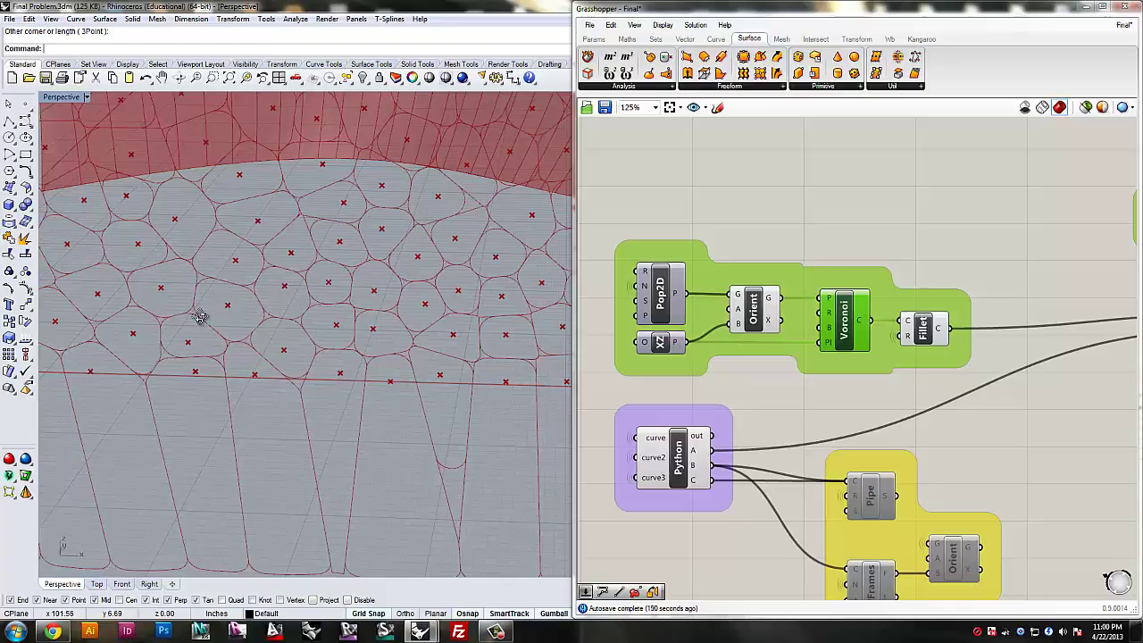
mouse_move(200, 317)
right_mouse_down()
mouse_move(255, 296)
mouse_move(338, 347)
mouse_move(339, 282)
right_mouse_up()
scroll(339, 347, "down", 2)
Enable the Project component in the Voronoi Surface group and cancel the stray Sphere command in Rhino
right_click_drag(916, 403, 852, 388)
scroll(897, 354, "down", 3)
right_click_drag(898, 352, 629, 362)
scroll(908, 344, "up", 1)
scroll(906, 347, "up", 3)
middle_click(887, 355)
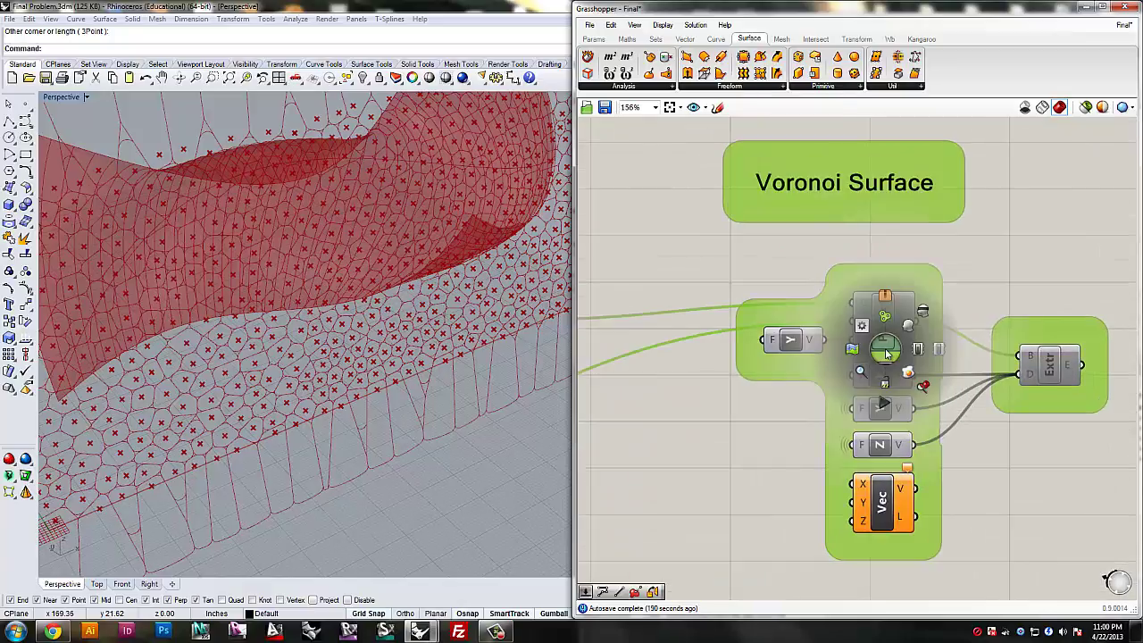
right_click_drag(400, 385, 292, 484)
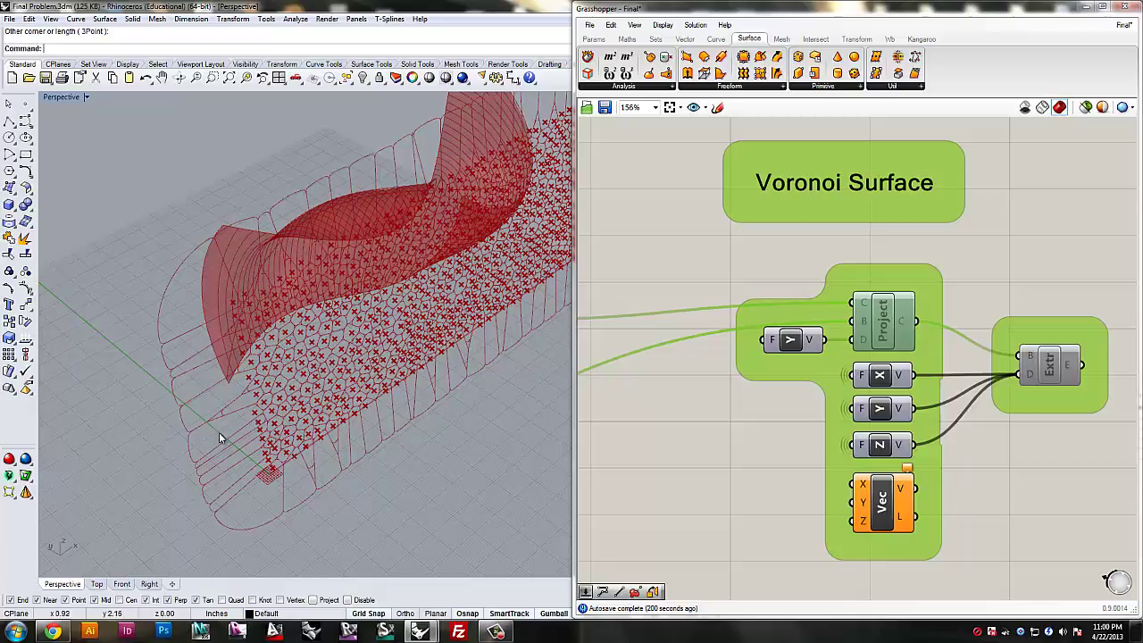
key("space")
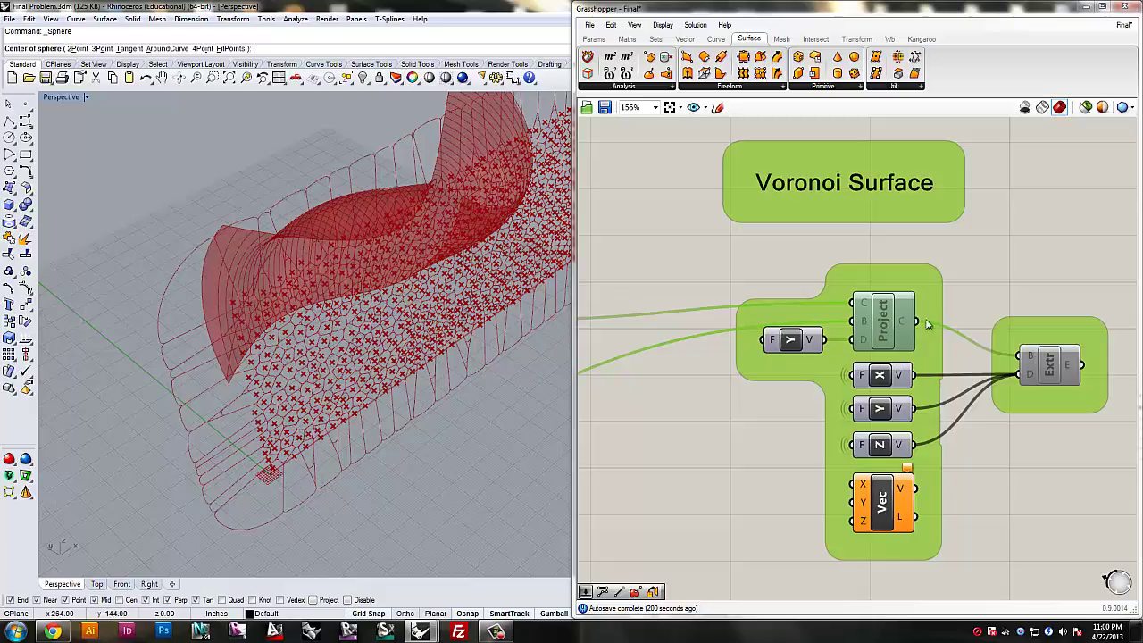
right_click_drag(968, 298, 936, 302)
key("space")
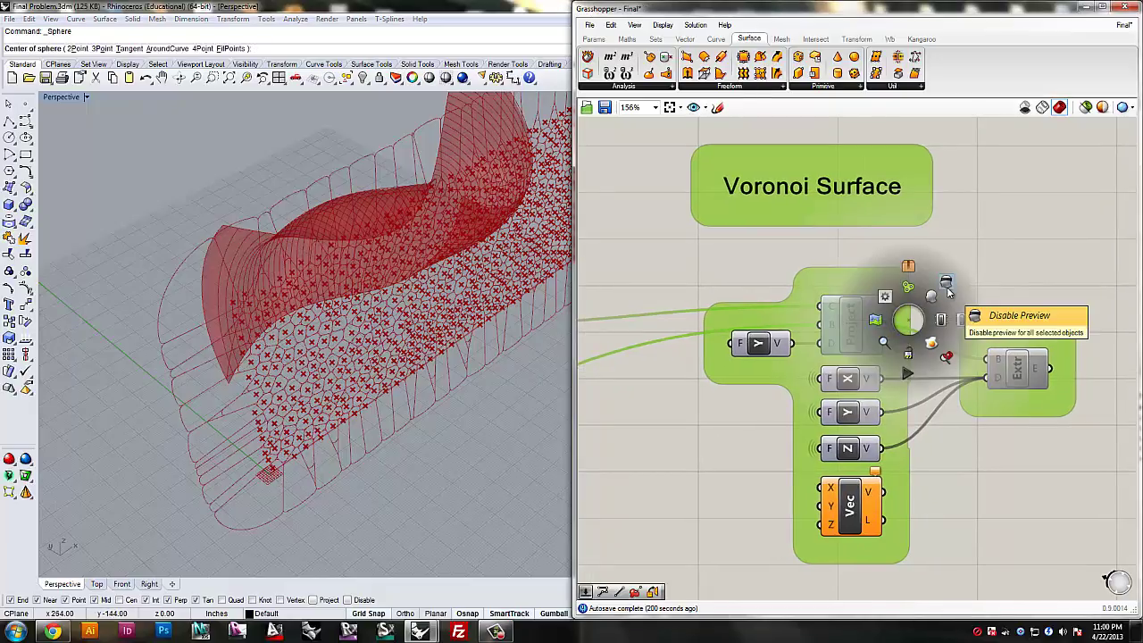
left_click(942, 320)
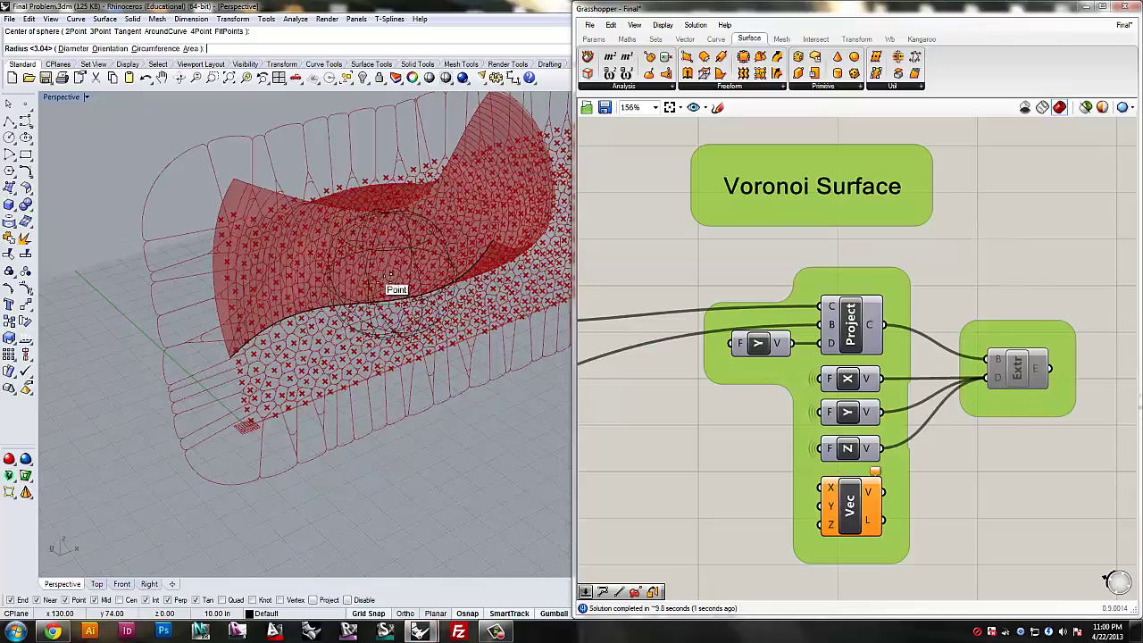
left_click(390, 274)
key("Escape")
Turn on the Project component's preview and inspect the Voronoi curves projected onto the lofted surface
right_click_drag(750, 295, 725, 306)
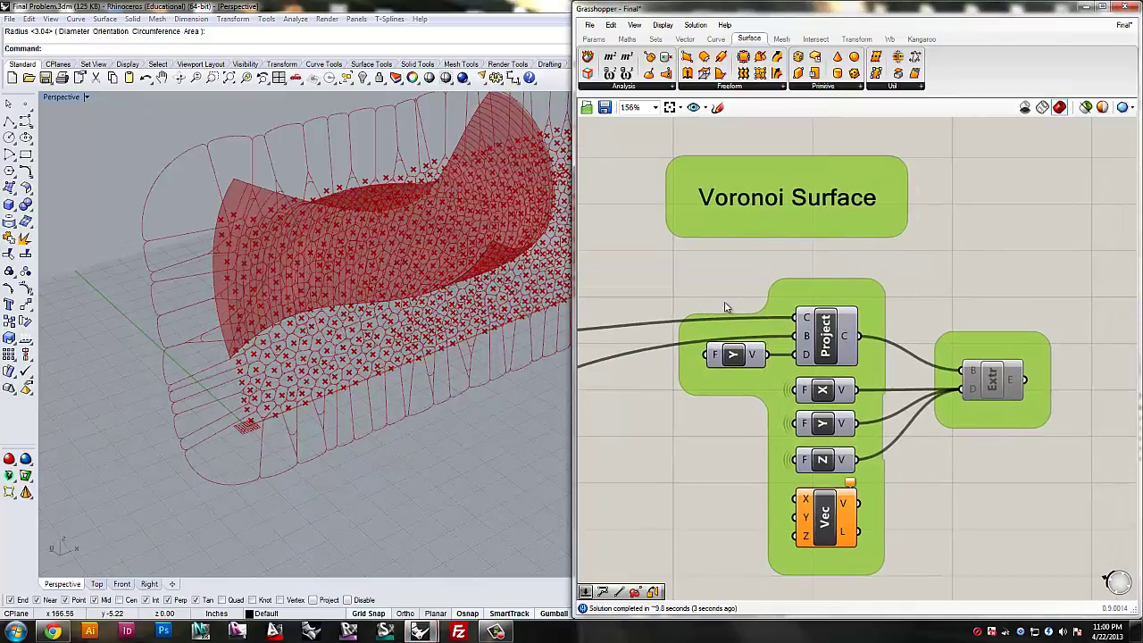
left_click(835, 331)
middle_click(855, 352)
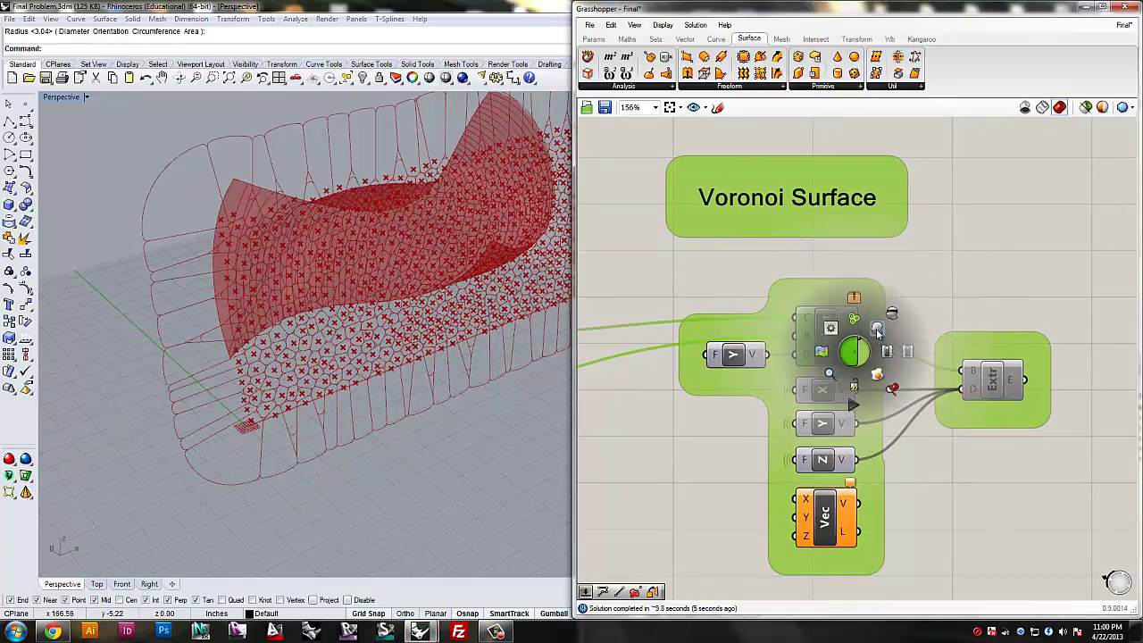
left_click(877, 331)
right_click_drag(187, 326, 411, 302)
scroll(438, 368, "up", 5)
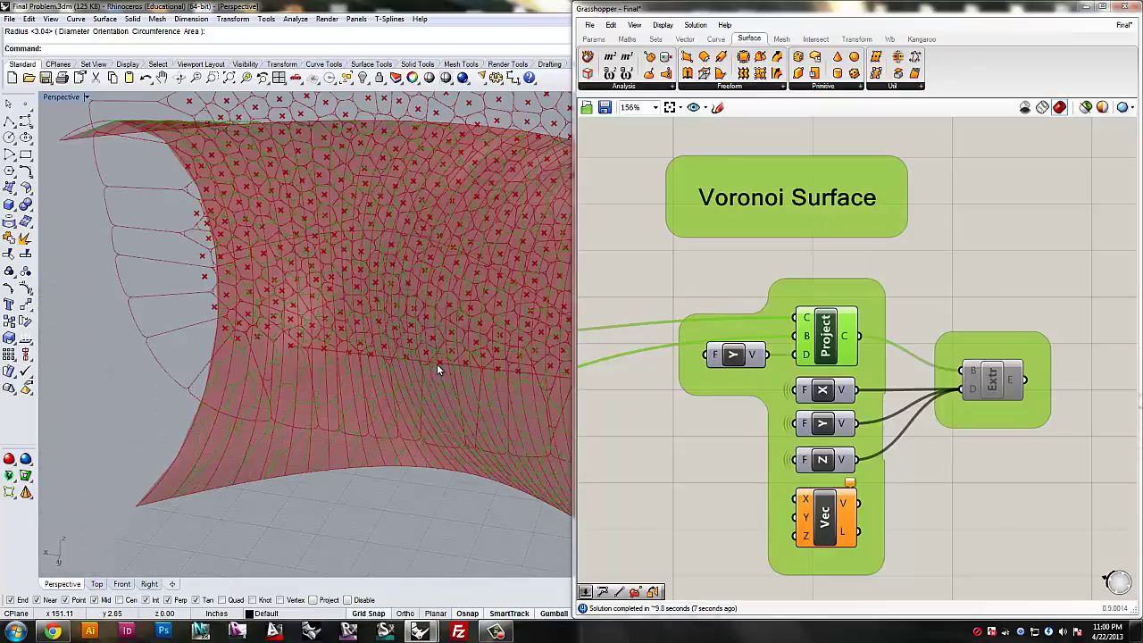
right_click_drag(437, 363, 416, 268)
left_click(1000, 258)
right_click_drag(954, 359, 910, 278)
scroll(885, 337, "down", 1)
scroll(828, 403, "up", 2)
left_click(805, 423)
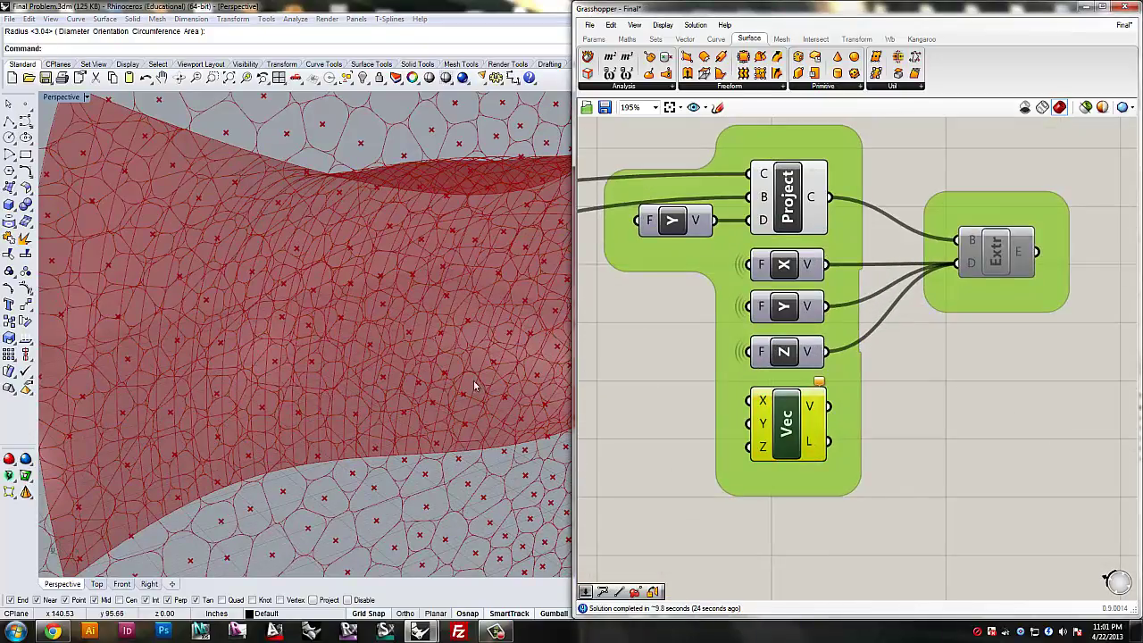
Turn off the preview of the Fillet component so its flat cells are hidden
left_click(790, 184)
middle_click(871, 222)
scroll(898, 384, "down", 3)
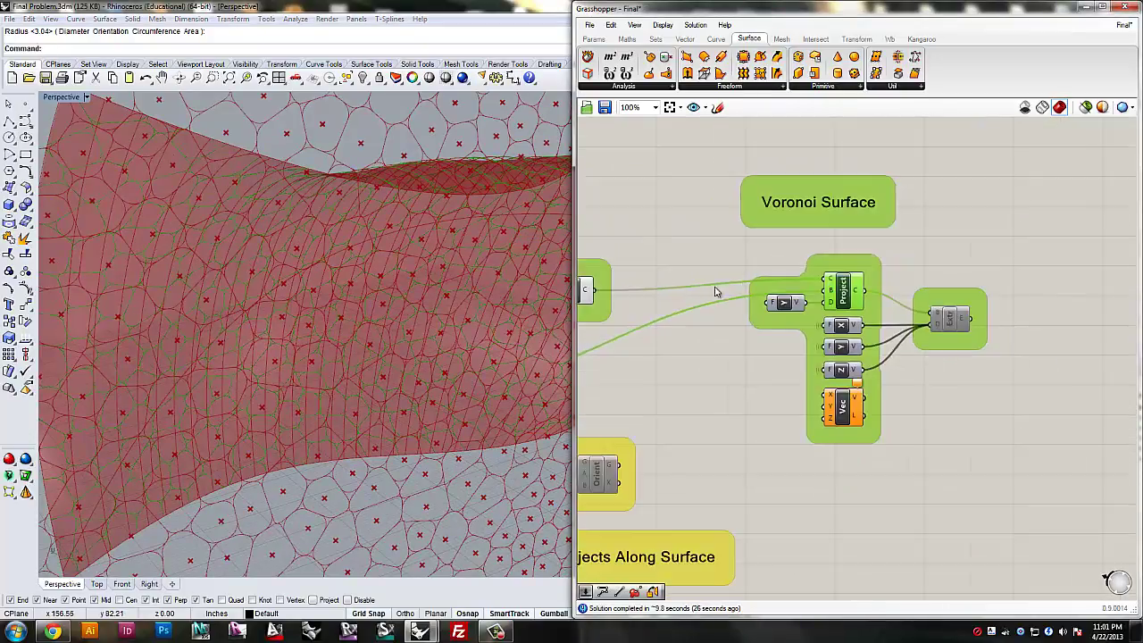
right_click_drag(716, 292, 912, 275)
left_click(767, 276)
middle_click(897, 313)
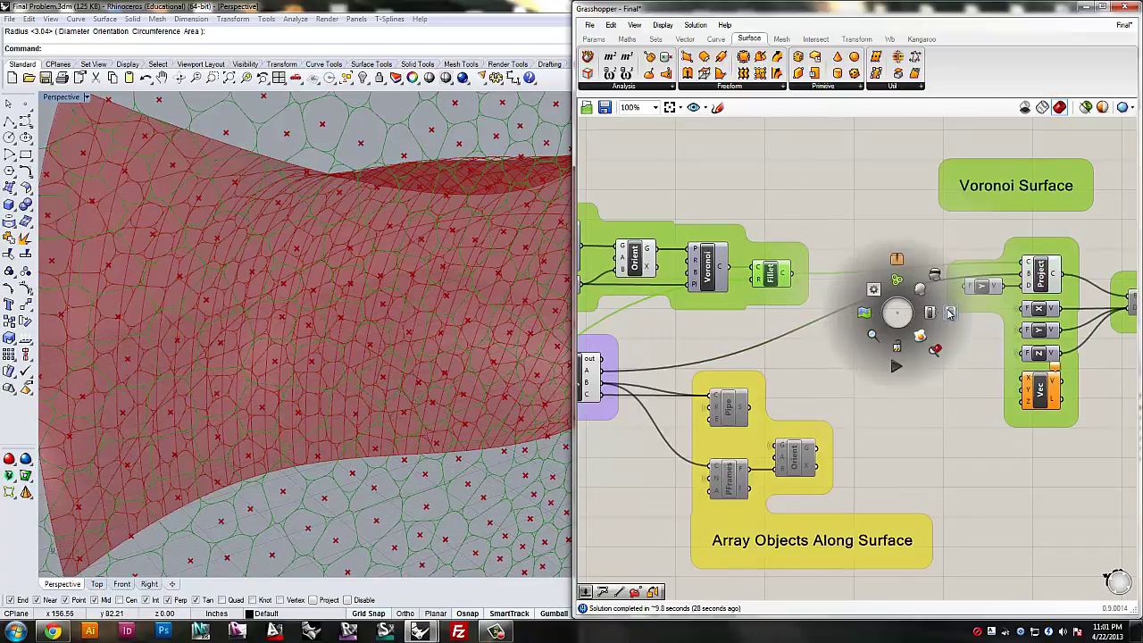
left_click(935, 281)
Turn off the preview of the Orient component feeding Voronoi and inspect the projected pattern on the surface
middle_click(654, 265)
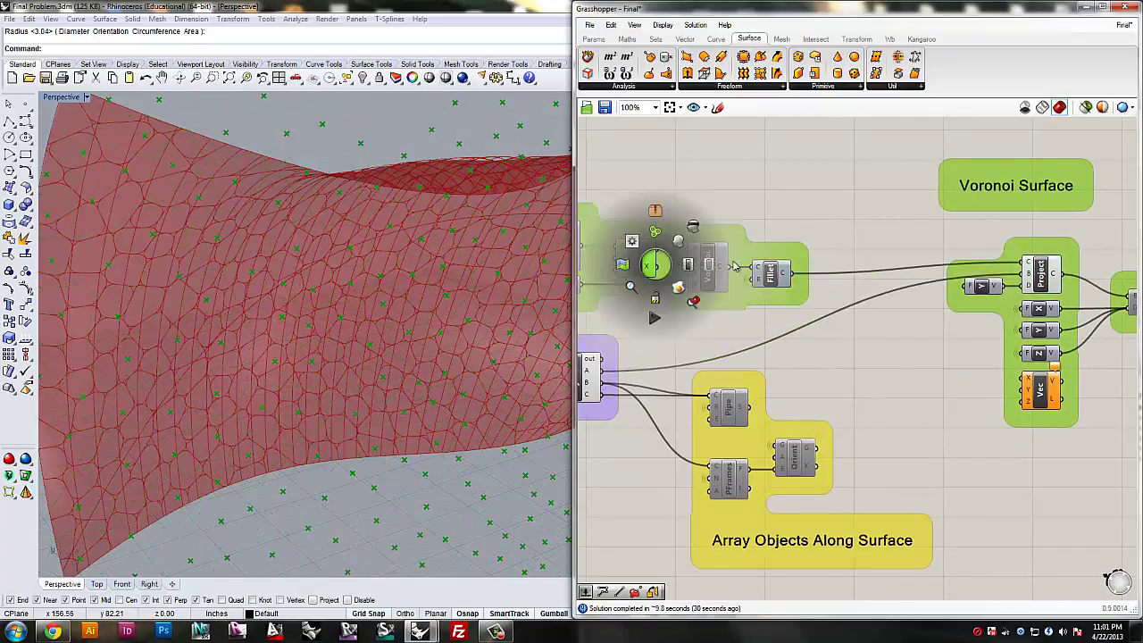
left_click(694, 229)
left_click(792, 217)
right_click_drag(294, 393, 519, 348)
right_click_drag(785, 348, 588, 340)
right_click_drag(886, 338, 862, 332)
scroll(848, 368, "up", 2)
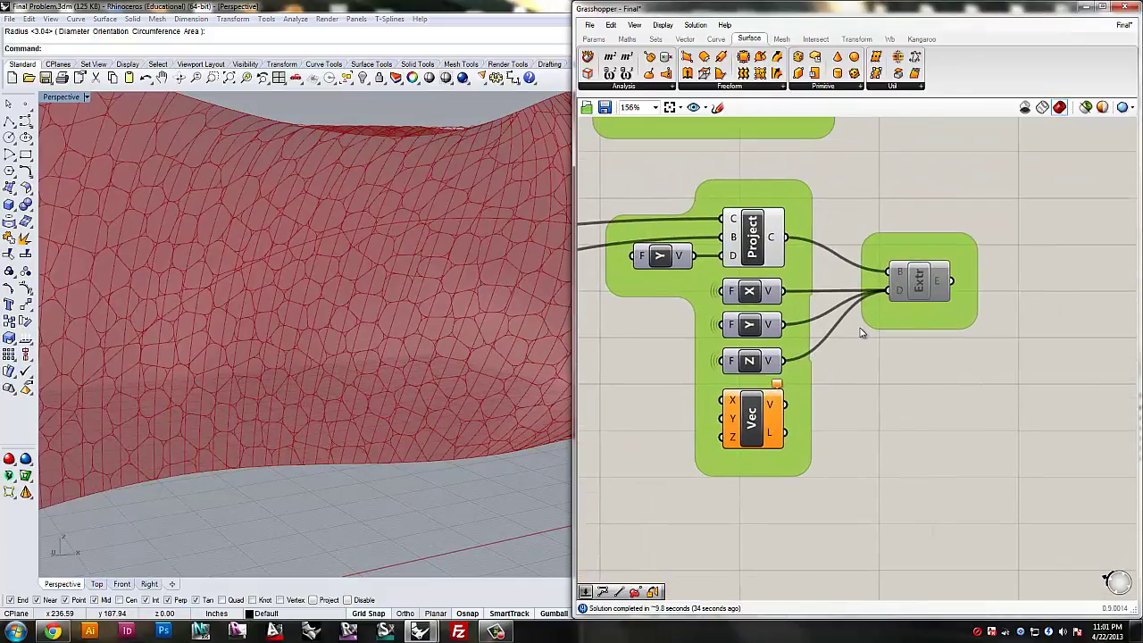
Examine the Extrude component, the X, Y and Z unit vectors wired into it, and the unconnected Vector XYZ component
left_click(749, 295)
left_click(907, 288)
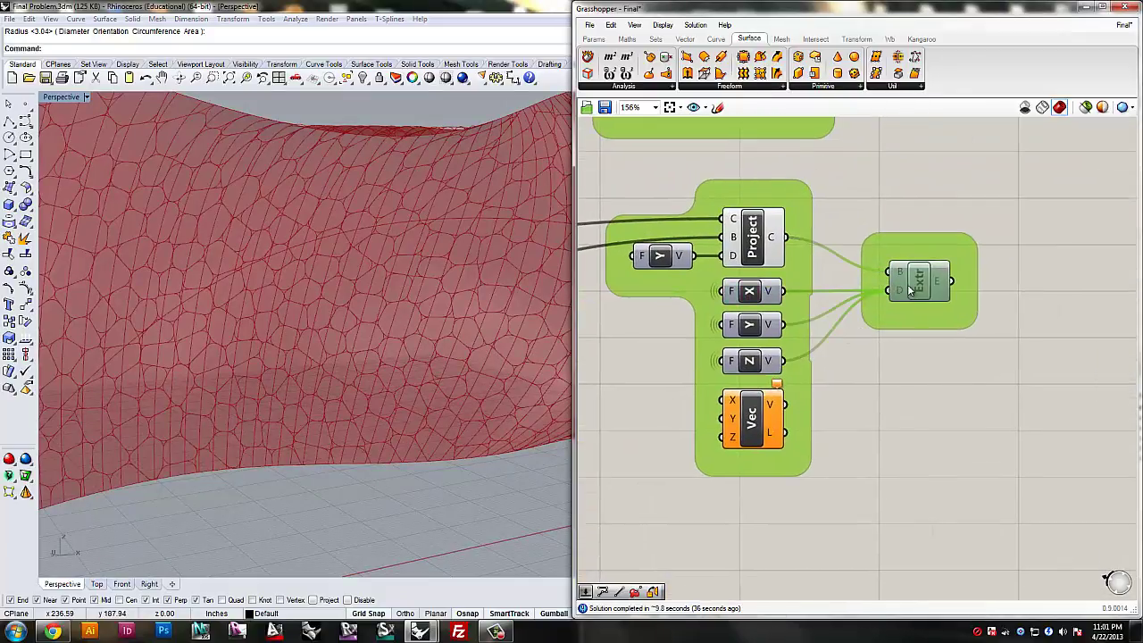
left_click(910, 355)
mouse_move(444, 340)
right_mouse_down()
mouse_move(419, 354)
mouse_move(439, 345)
right_mouse_up()
left_click(757, 299)
left_click(755, 325, "shift")
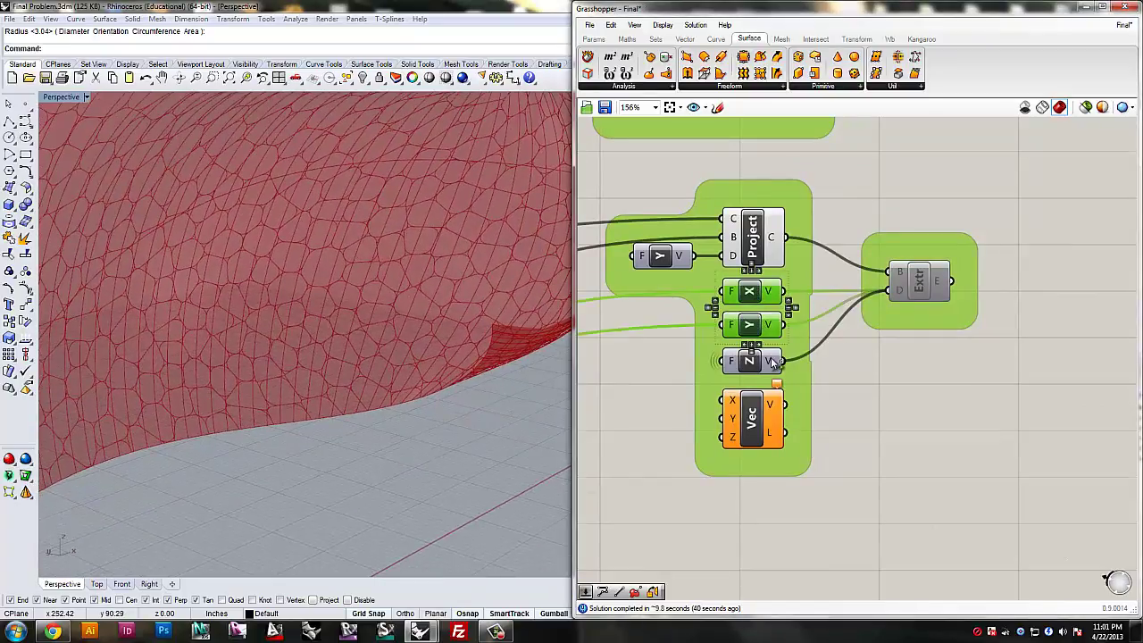
left_click(755, 366, "shift")
left_click(894, 403)
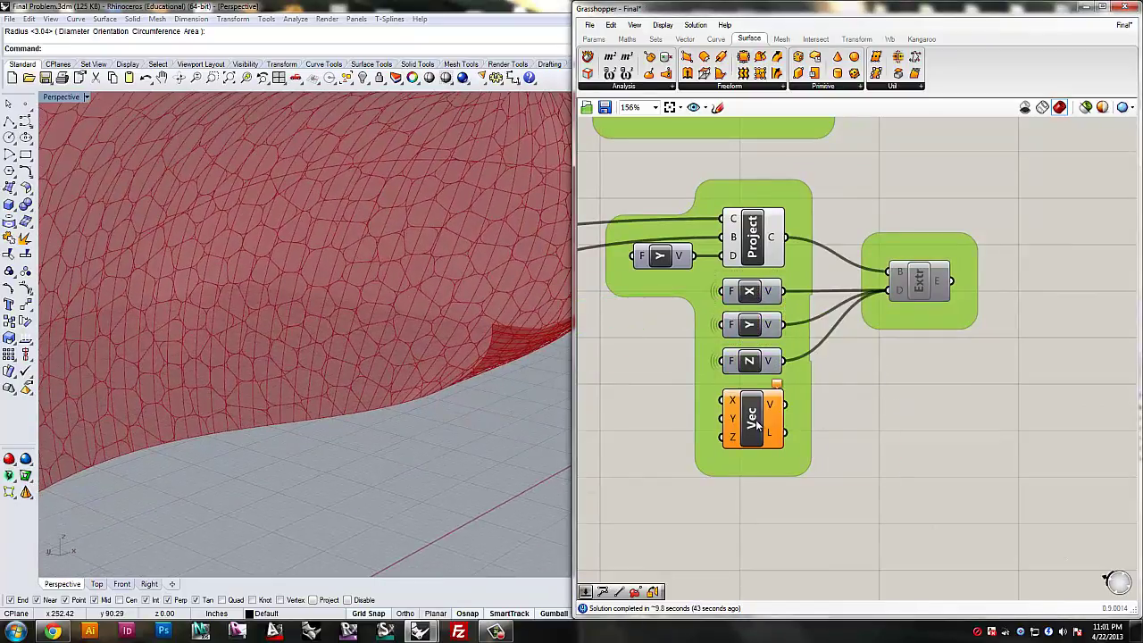
left_click(756, 427)
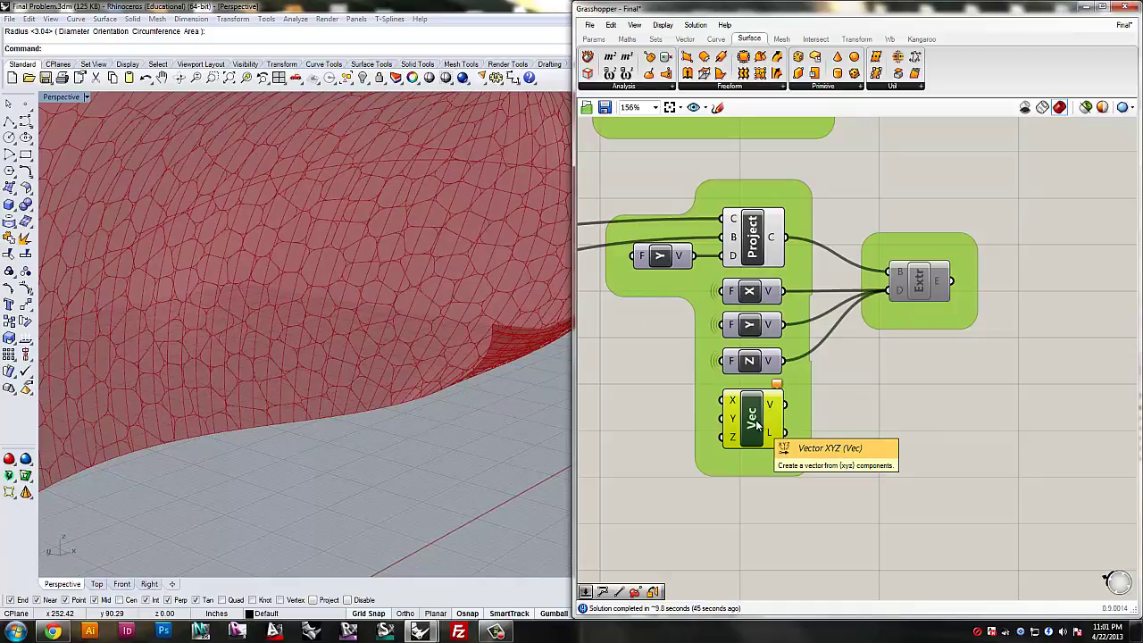
left_click(844, 402)
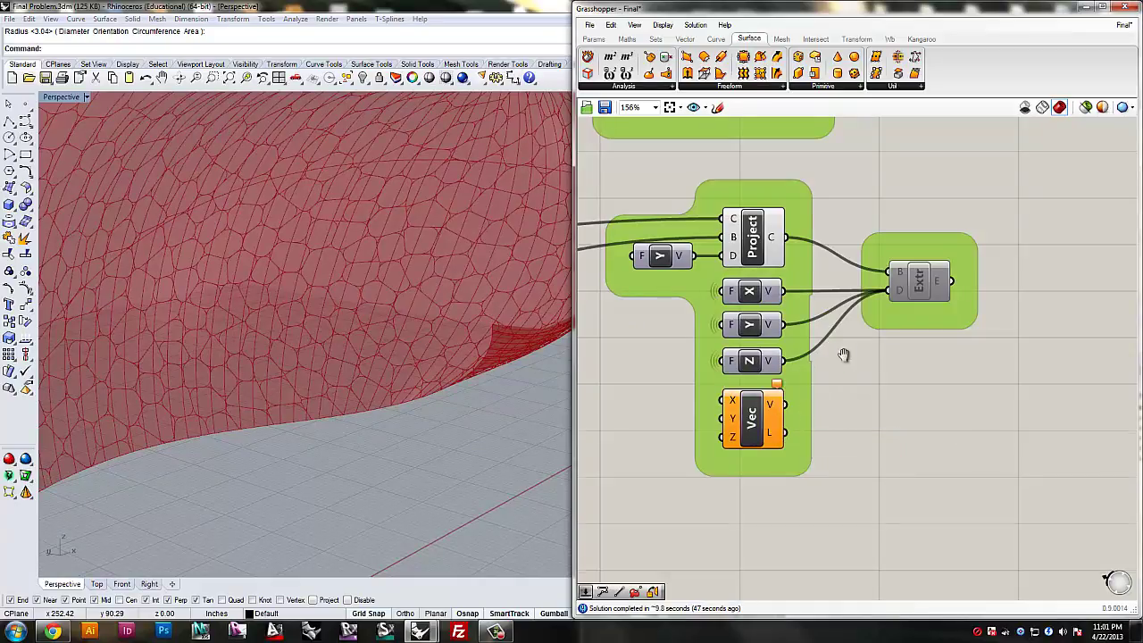
Replace the unit vectors on Extrude's D input with Vector XYZ's V output, and set a number for its X input
right_click_drag(843, 355, 845, 362)
left_click_drag(787, 411, 890, 298)
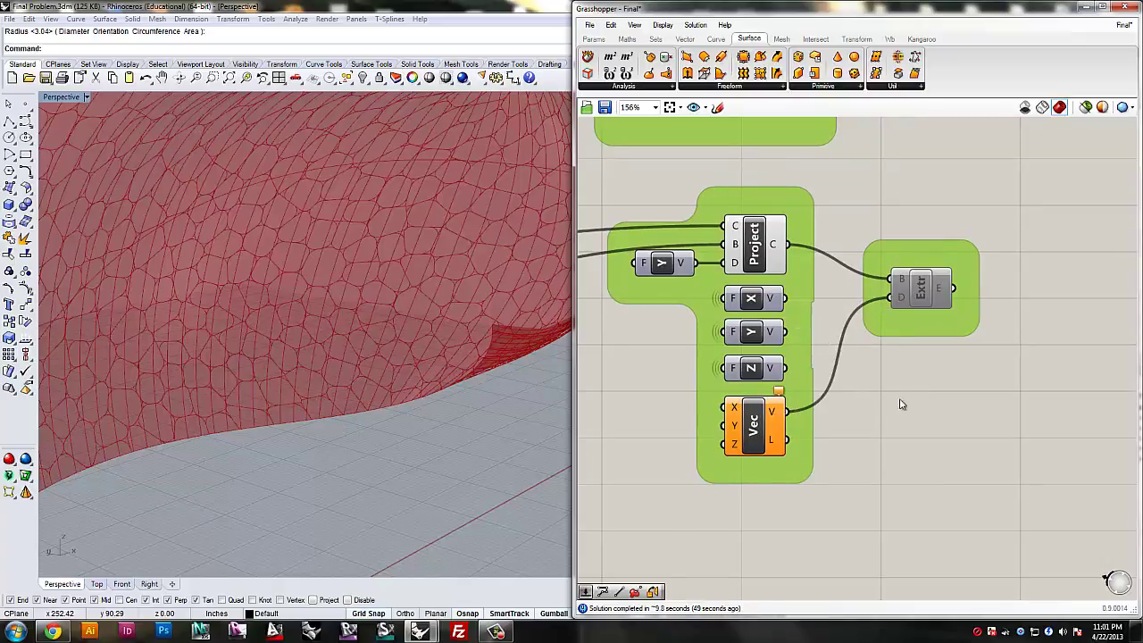
right_click(736, 409)
mouse_move(781, 518)
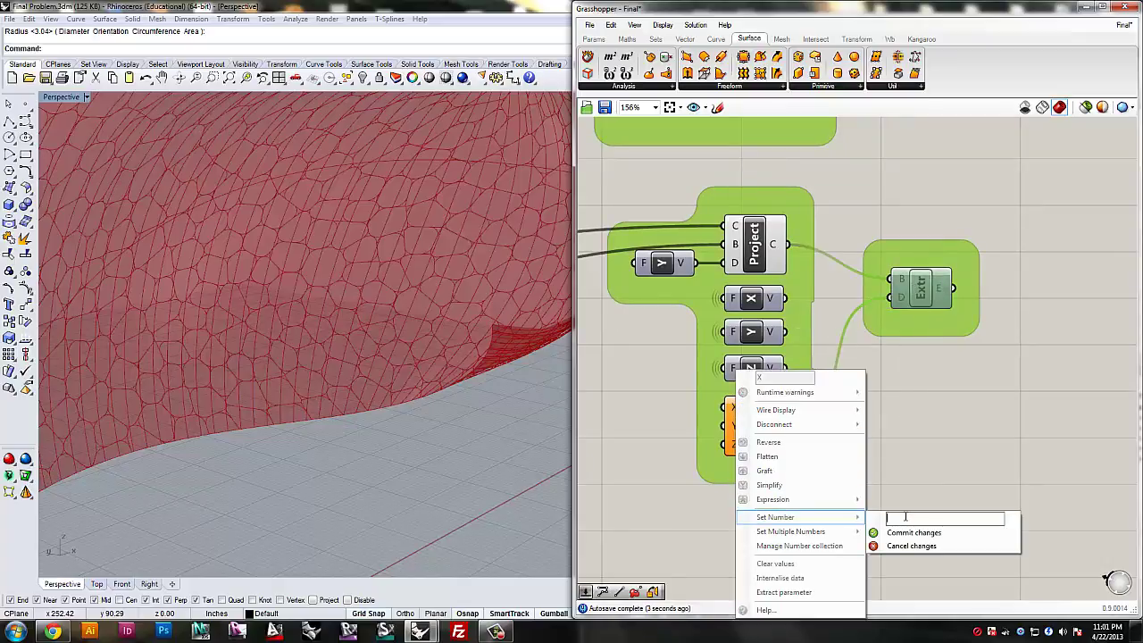
left_click(913, 533)
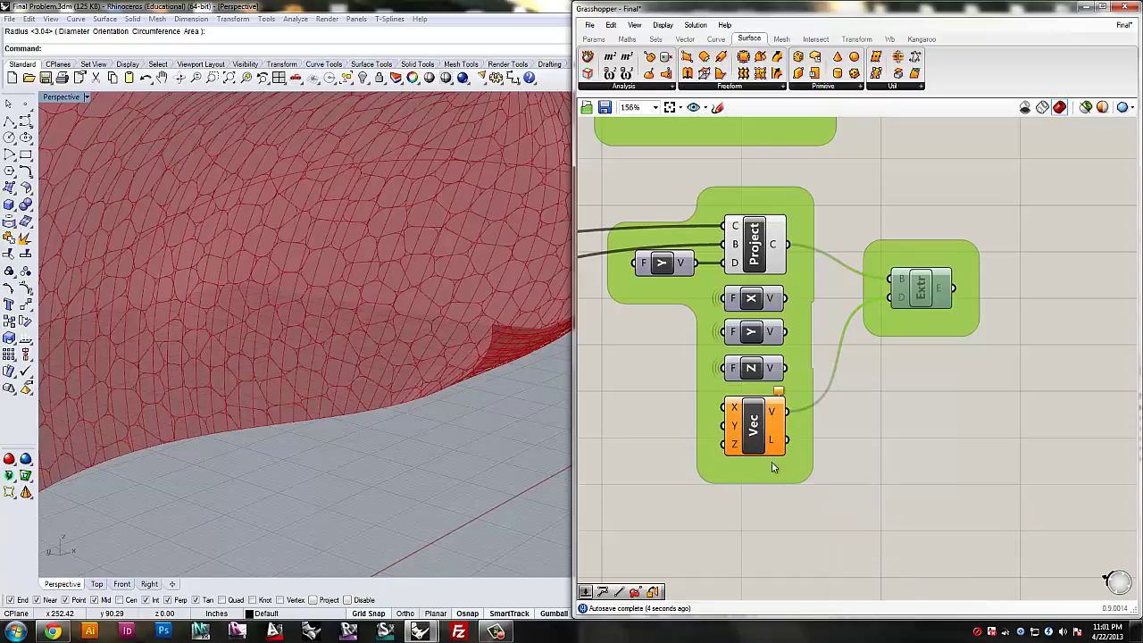
Set both the Y and Z inputs of the Vector XYZ component to 1
right_click(738, 428)
mouse_move(855, 522)
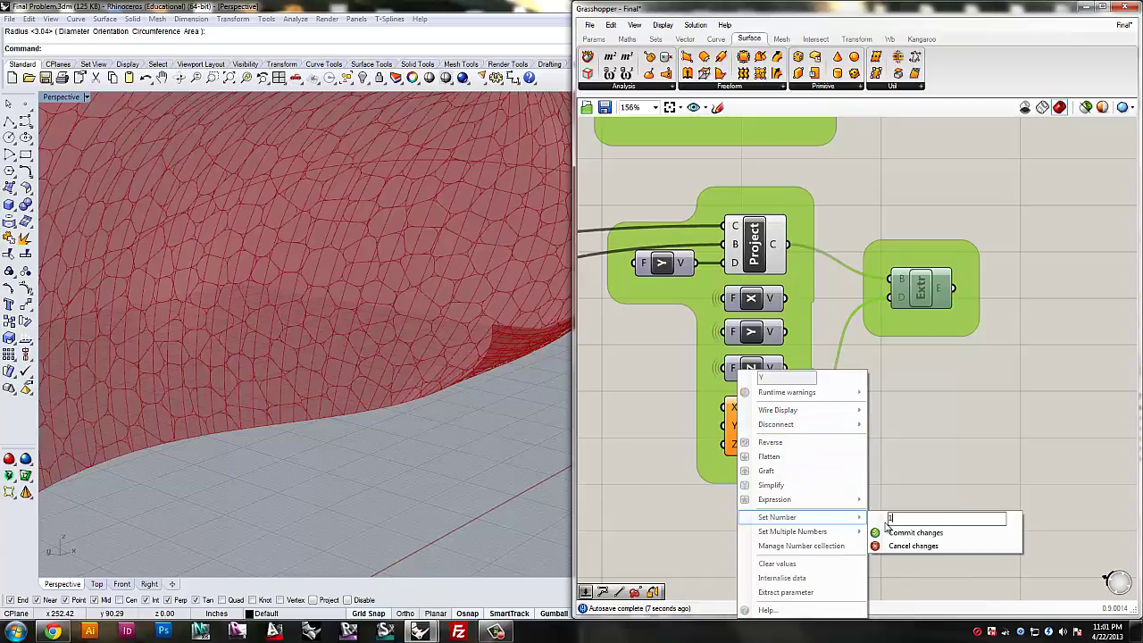
type("1")
left_click(898, 533)
right_click(736, 444)
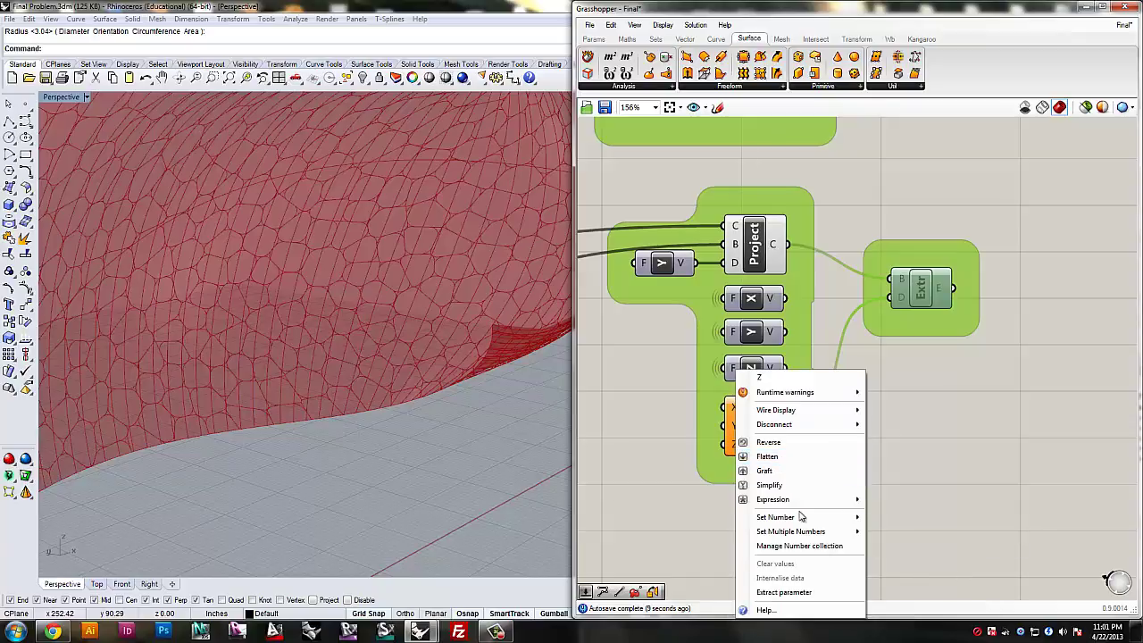
mouse_move(872, 529)
type("1")
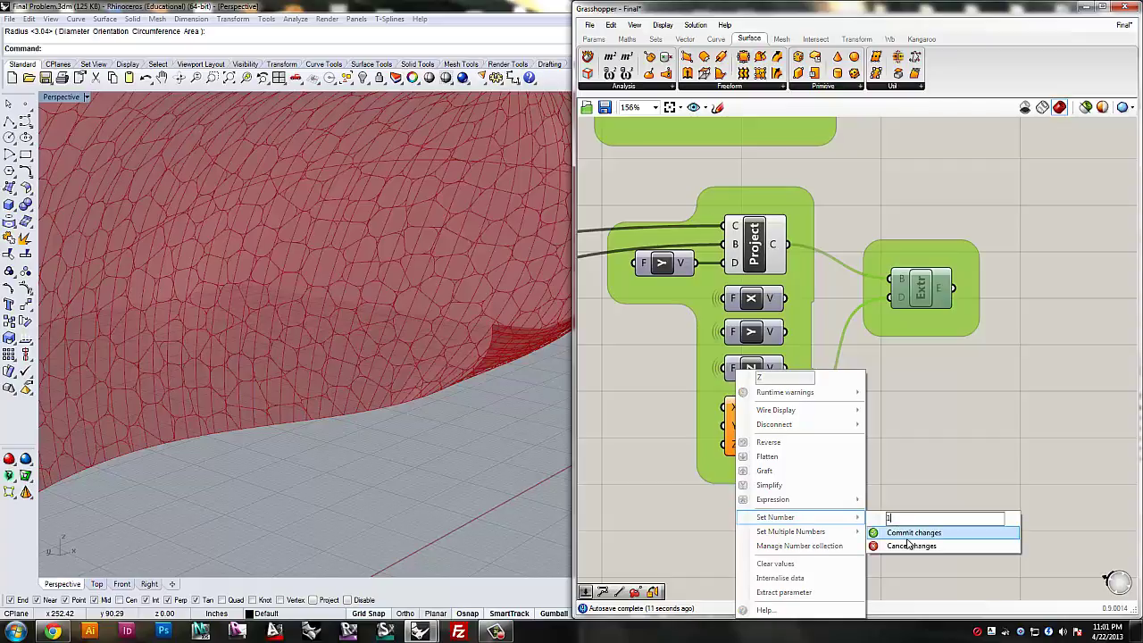
left_click(912, 533)
Enable the Extrude component, turn on its preview, and inspect the extruded Voronoi cells up close
middle_click(915, 296)
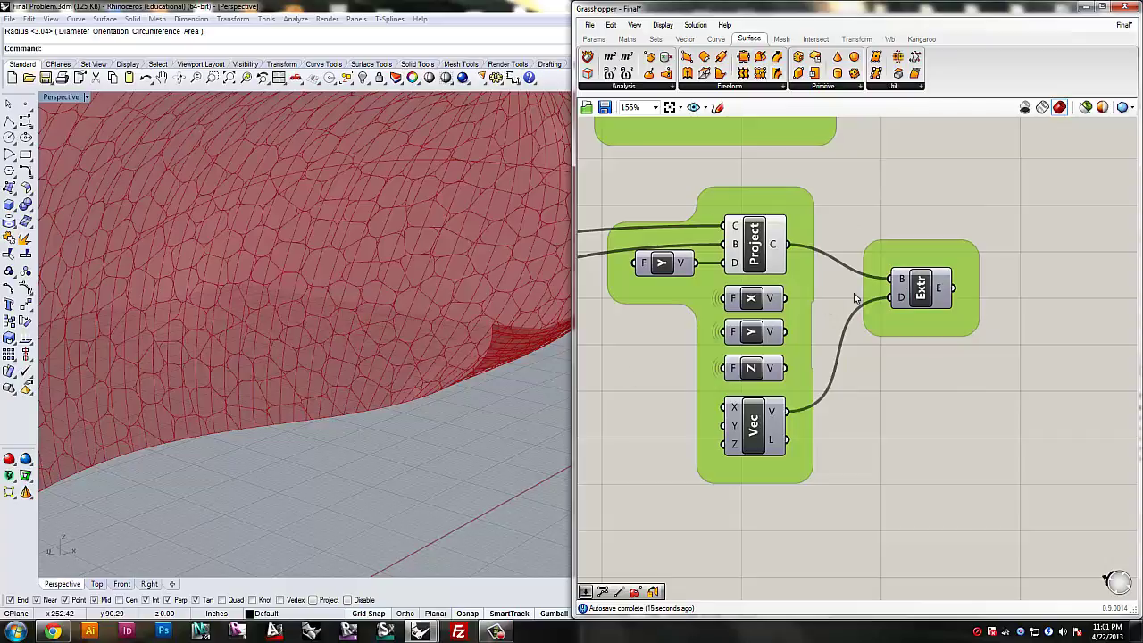
middle_click(922, 284)
left_click(944, 261)
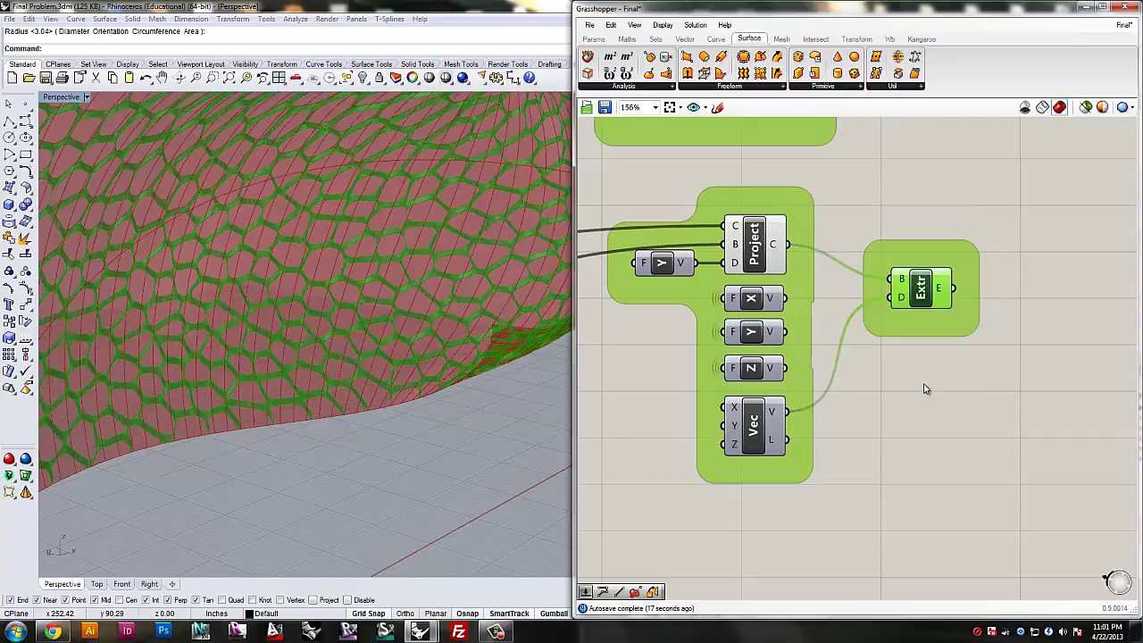
left_click(923, 387)
right_click_drag(320, 339, 398, 277)
scroll(437, 222, "up", 5)
scroll(390, 290, "up", 5)
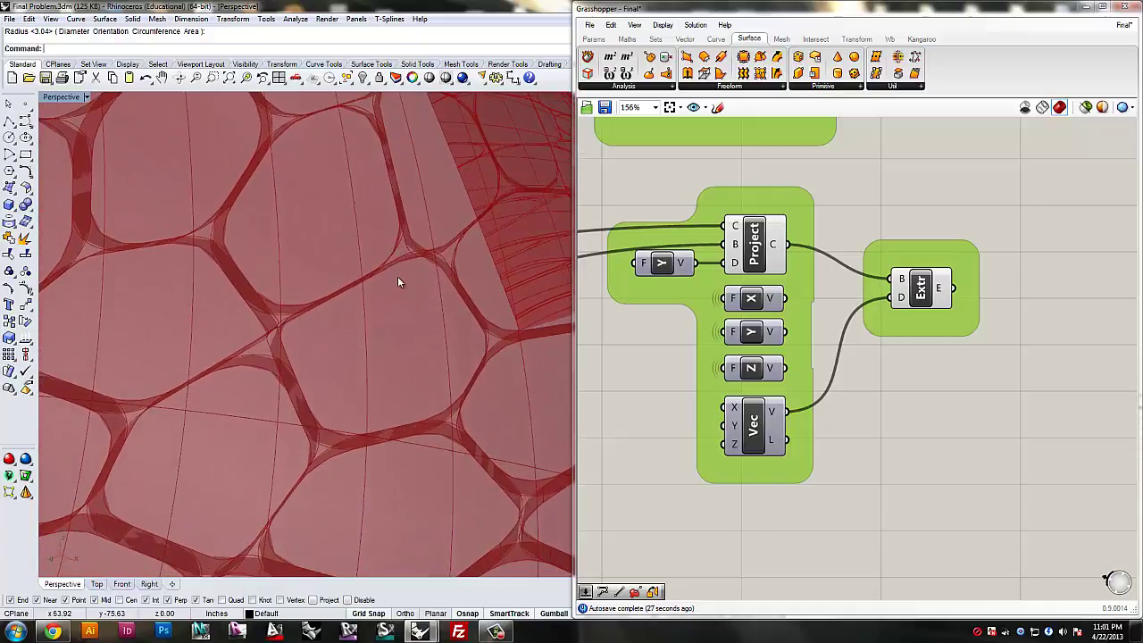
Replace Vector XYZ on Extrude's D input with the V outputs of the X, Y and Z unit vectors
scroll(409, 230, "up", 8)
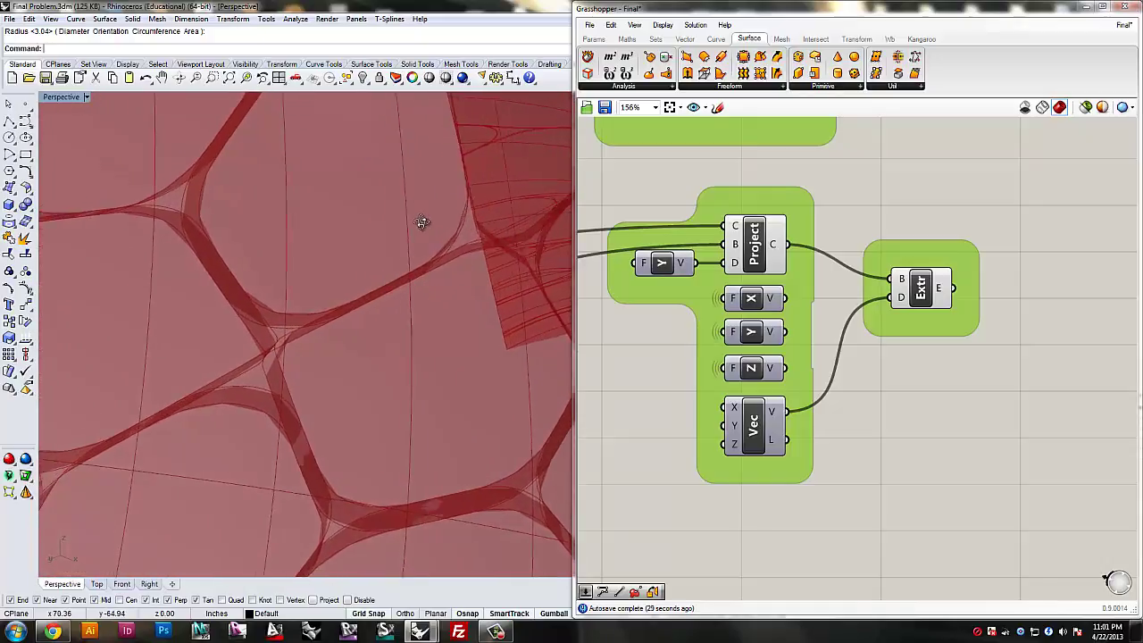
right_click_drag(324, 304, 325, 213)
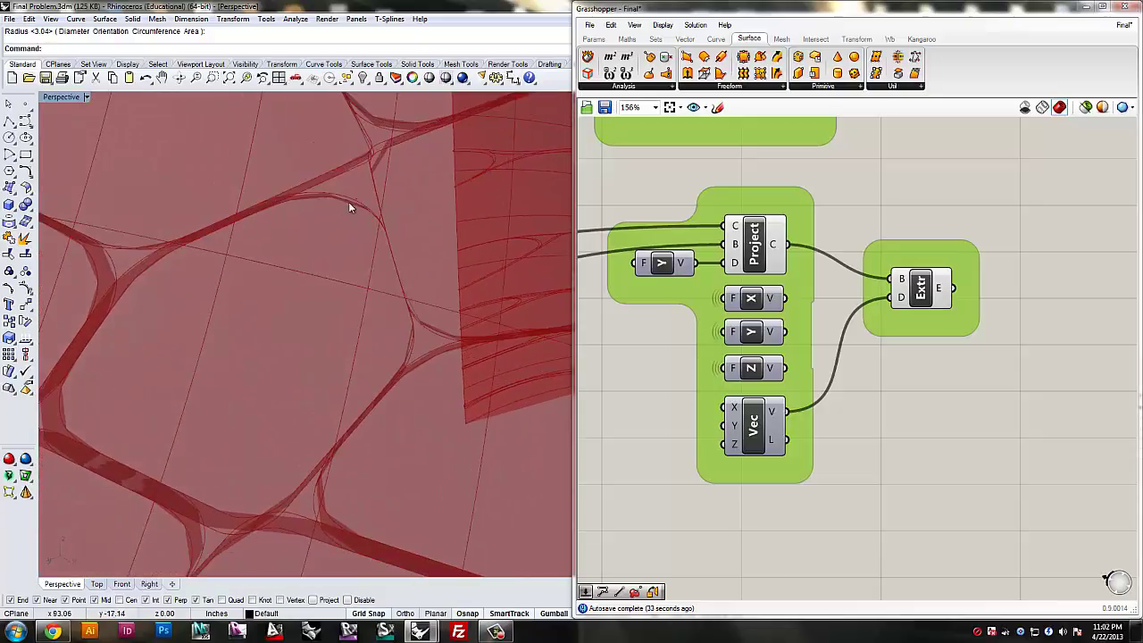
scroll(343, 235, "down", 5)
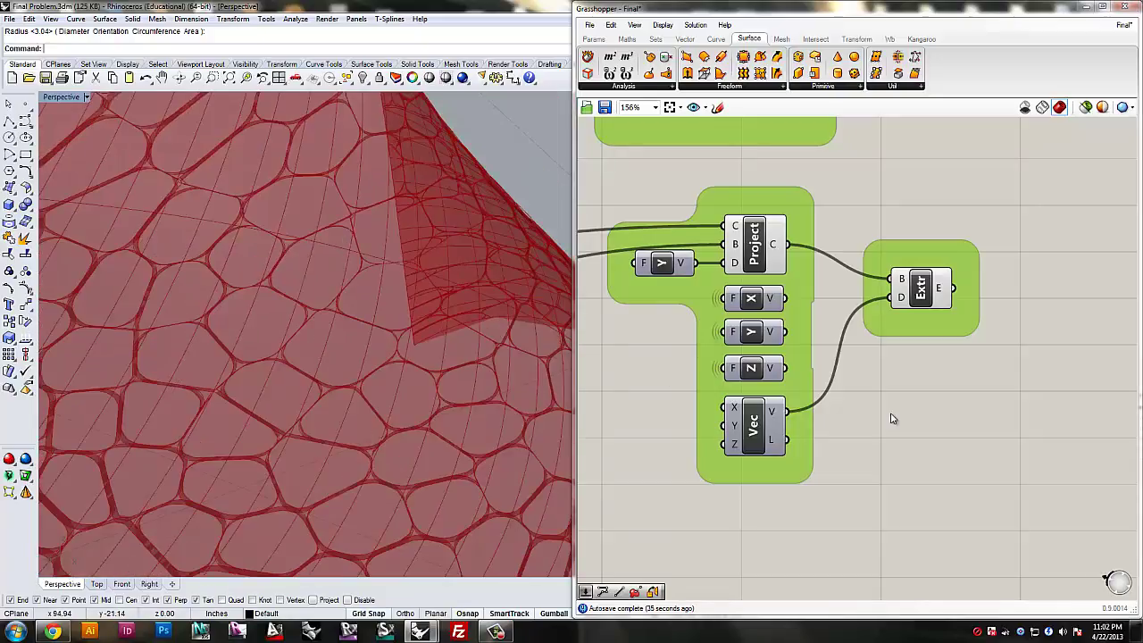
left_click(776, 301)
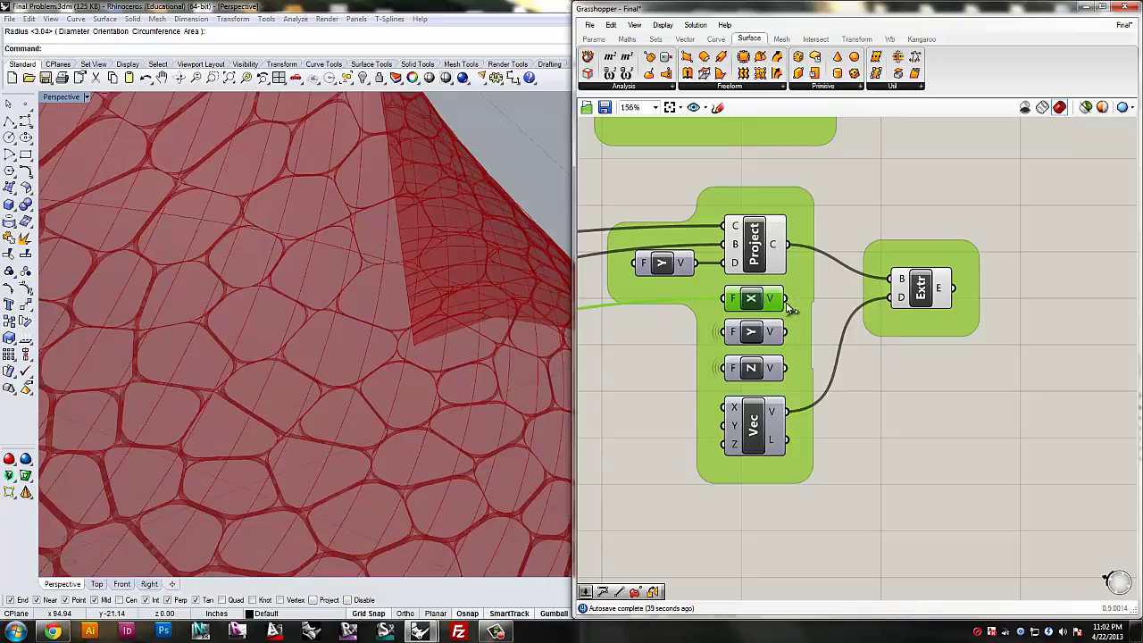
left_click_drag(787, 300, 890, 299)
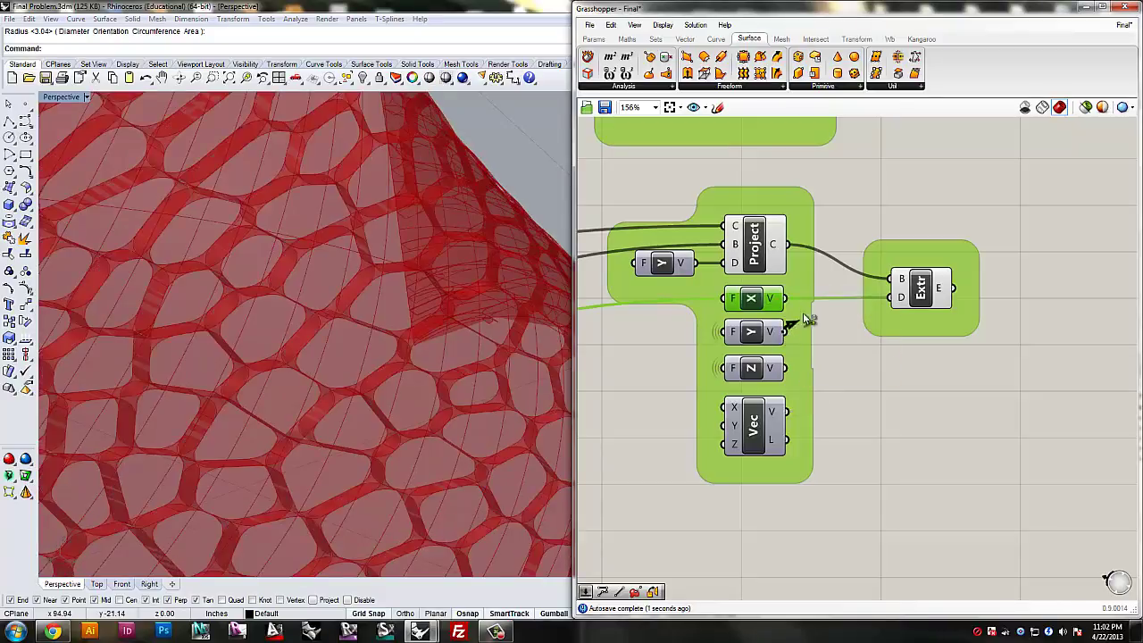
left_click_drag(807, 319, 888, 299, "shift")
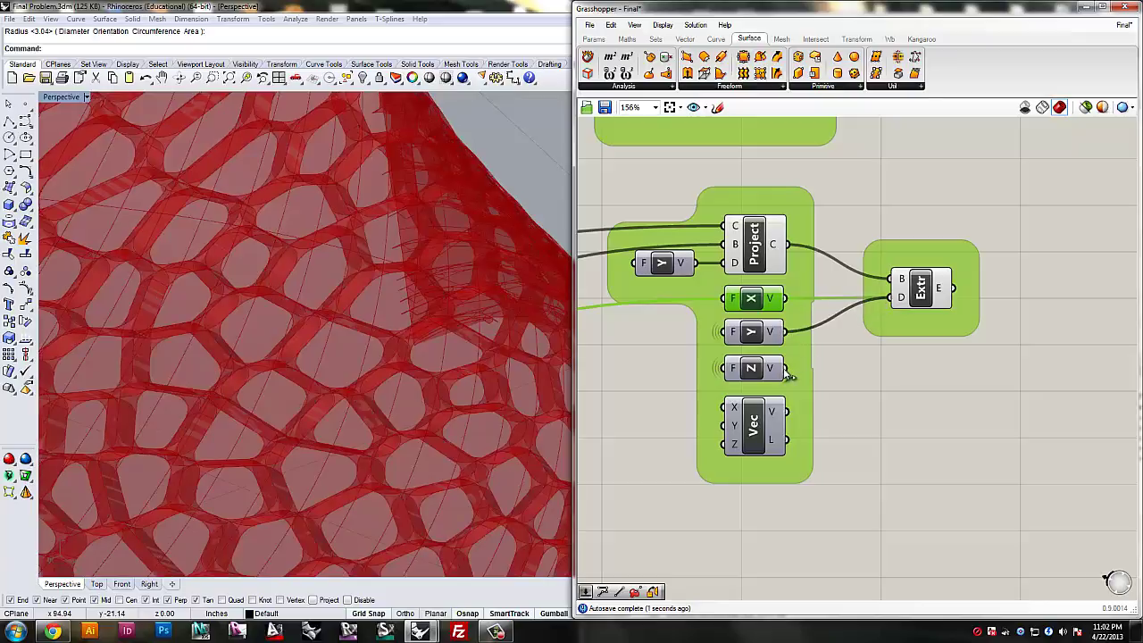
left_click_drag(788, 370, 887, 304, "shift")
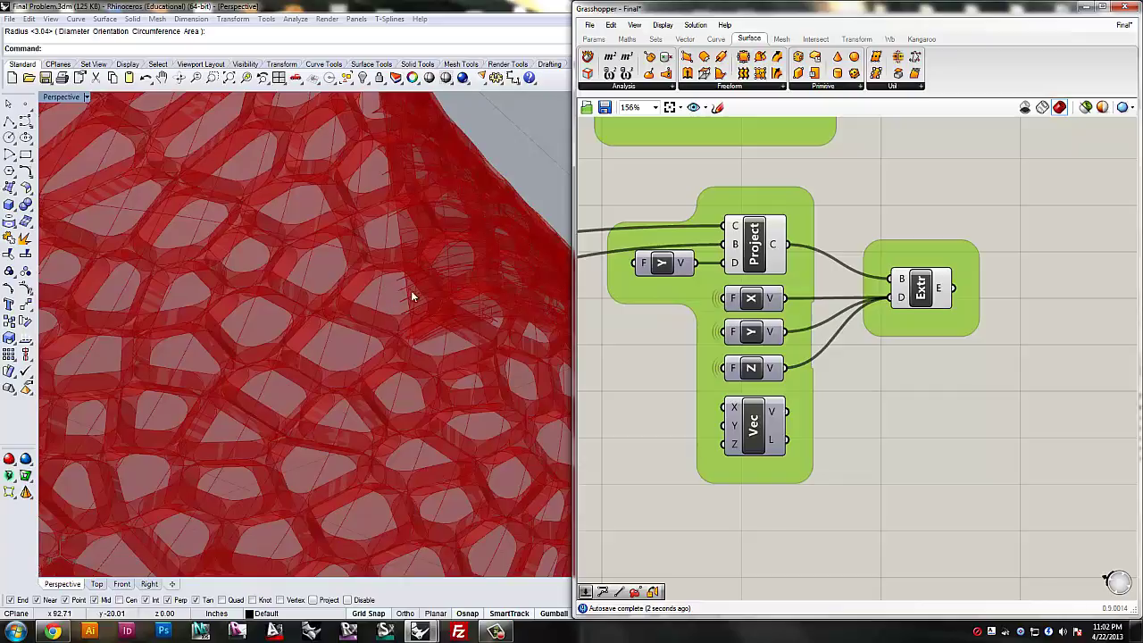
Examine the whole extruded Voronoi surface in the Perspective view from several angles
right_click_drag(413, 297, 404, 347)
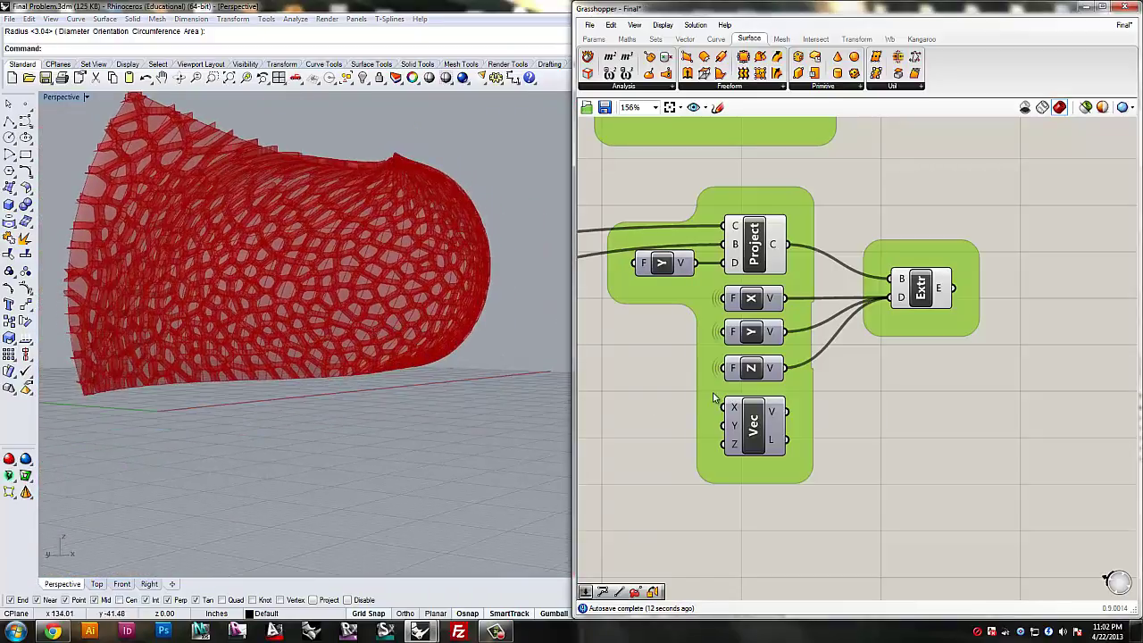
right_click_drag(320, 148, 370, 239)
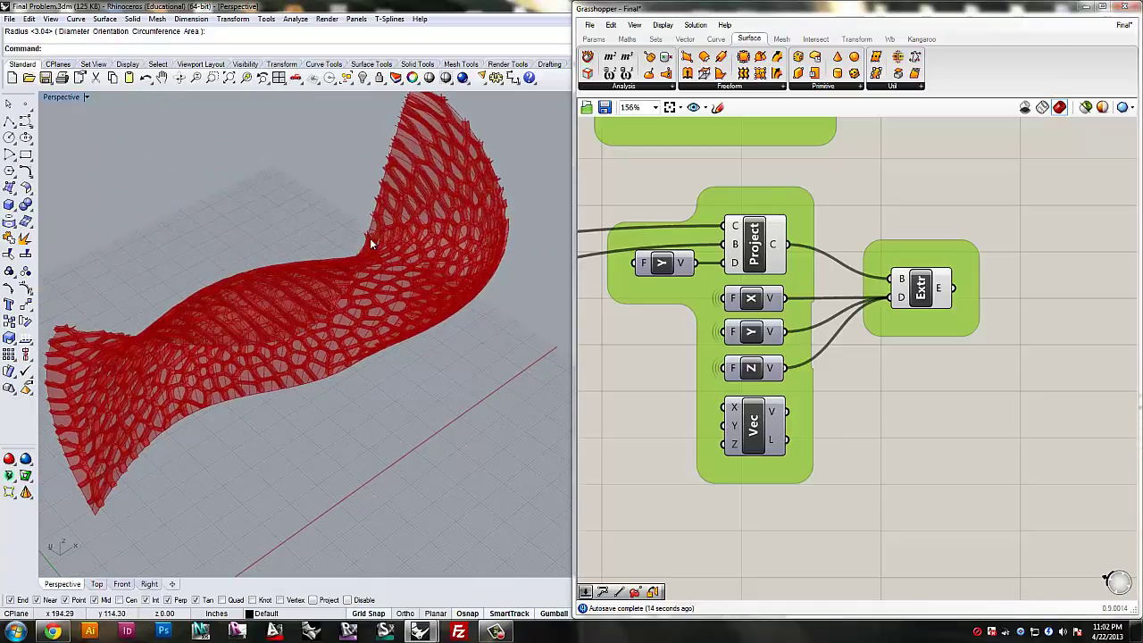
right_click_drag(607, 416, 792, 419)
right_click_drag(384, 360, 343, 286)
Highlight the surface's upper edge curve and examine it alongside the Original Surface Curves, array and Voronoi option groups
left_click(336, 185)
right_click_drag(806, 256, 909, 267)
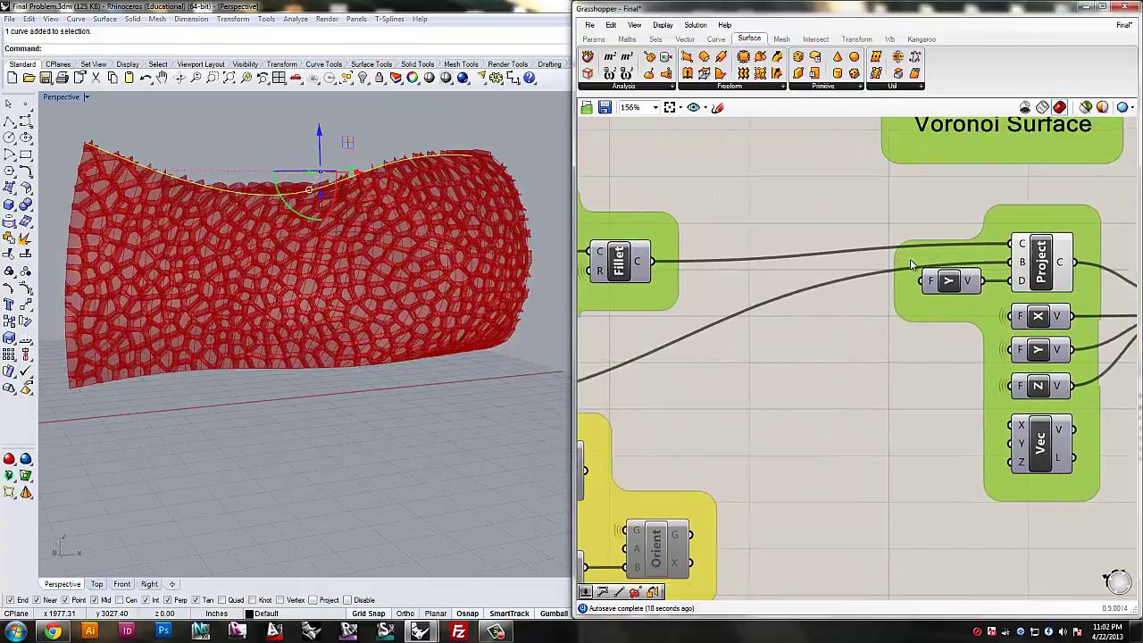
scroll(914, 274, "down", 5)
right_click_drag(760, 300, 1023, 361)
right_click_drag(748, 401, 737, 360)
scroll(736, 360, "up", 2)
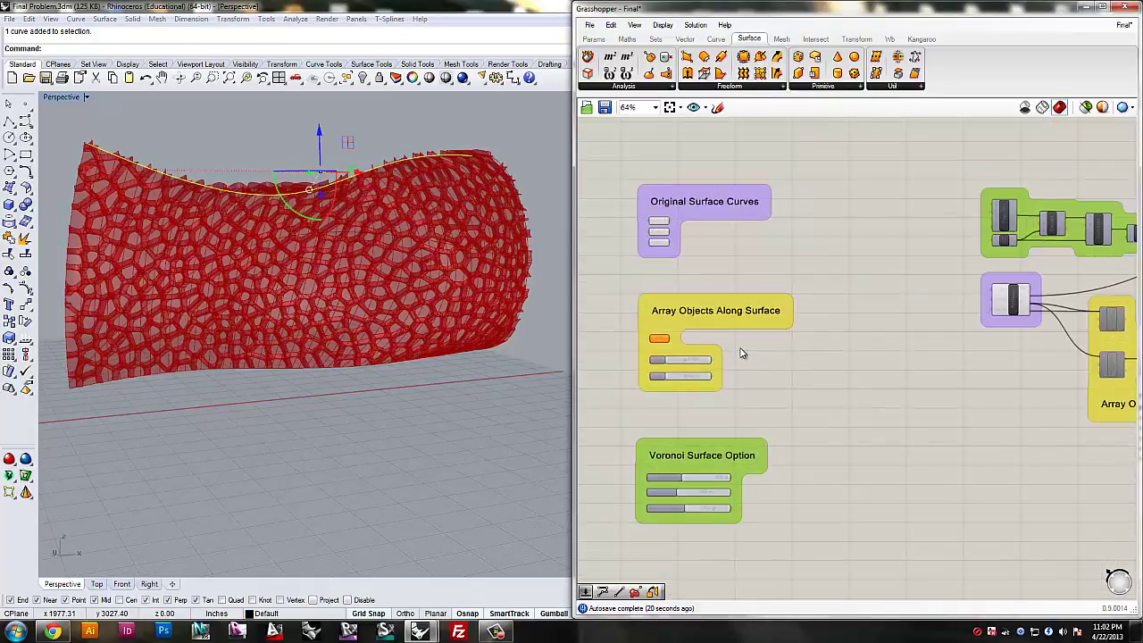
right_click_drag(338, 235, 396, 306)
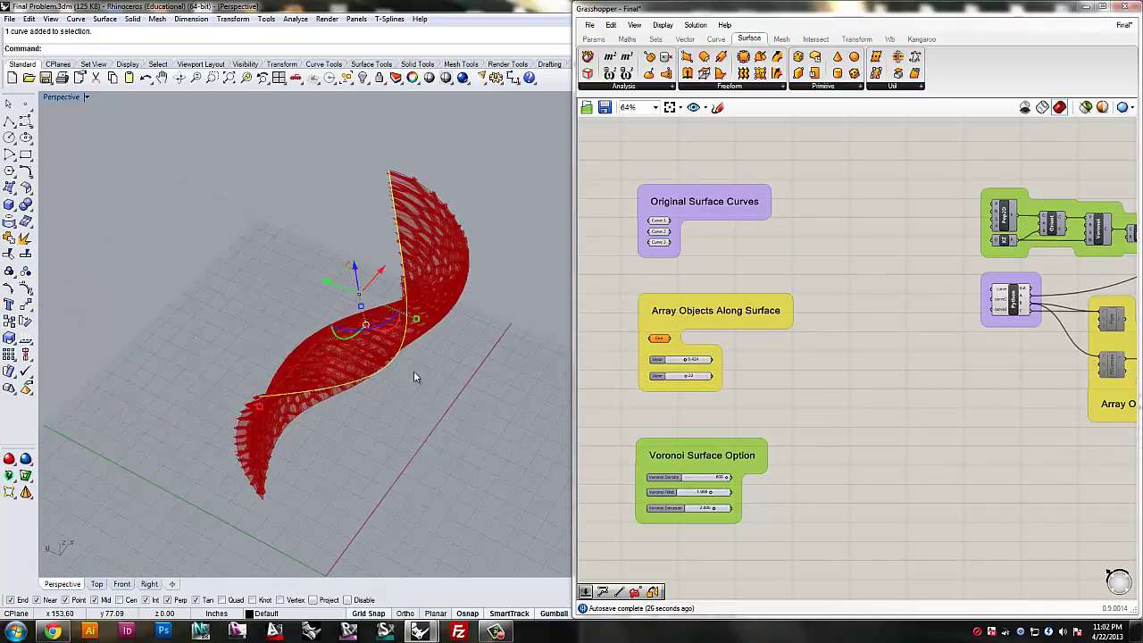
right_click_drag(413, 376, 363, 286)
left_click(843, 414)
right_click_drag(541, 360, 433, 424)
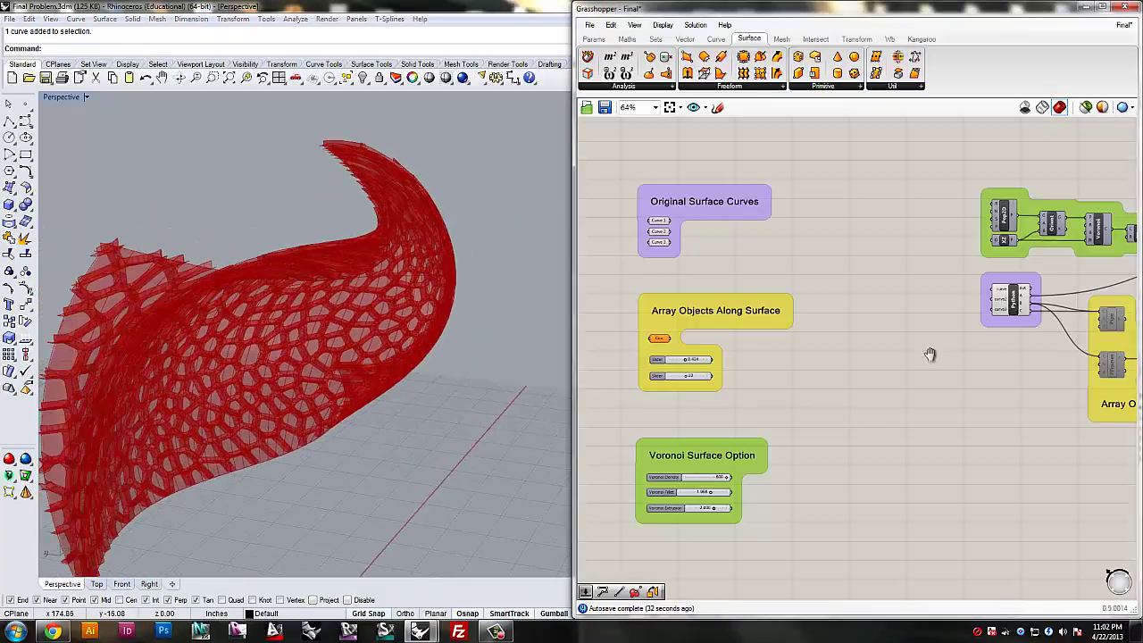
Select the Python component and examine the lofted surface it highlights beneath the Voronoi pattern
right_click_drag(931, 354, 798, 365)
scroll(891, 327, "up", 4)
right_click_drag(890, 327, 801, 419)
left_click(784, 391)
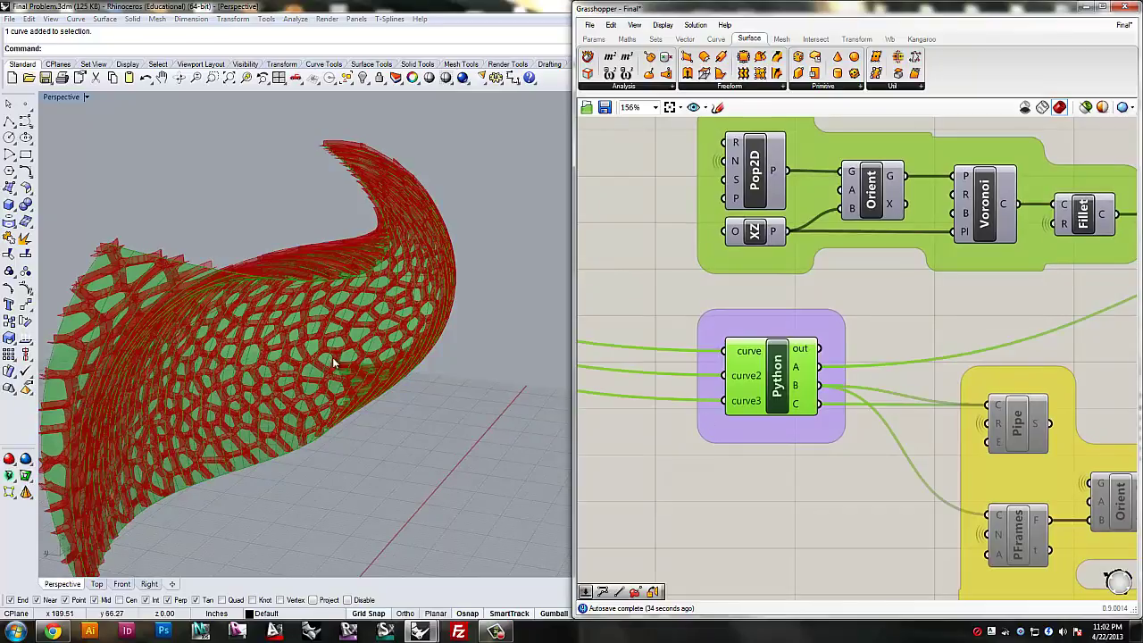
right_click_drag(334, 361, 362, 321)
right_click_drag(509, 406, 483, 347)
scroll(482, 382, "down", 5)
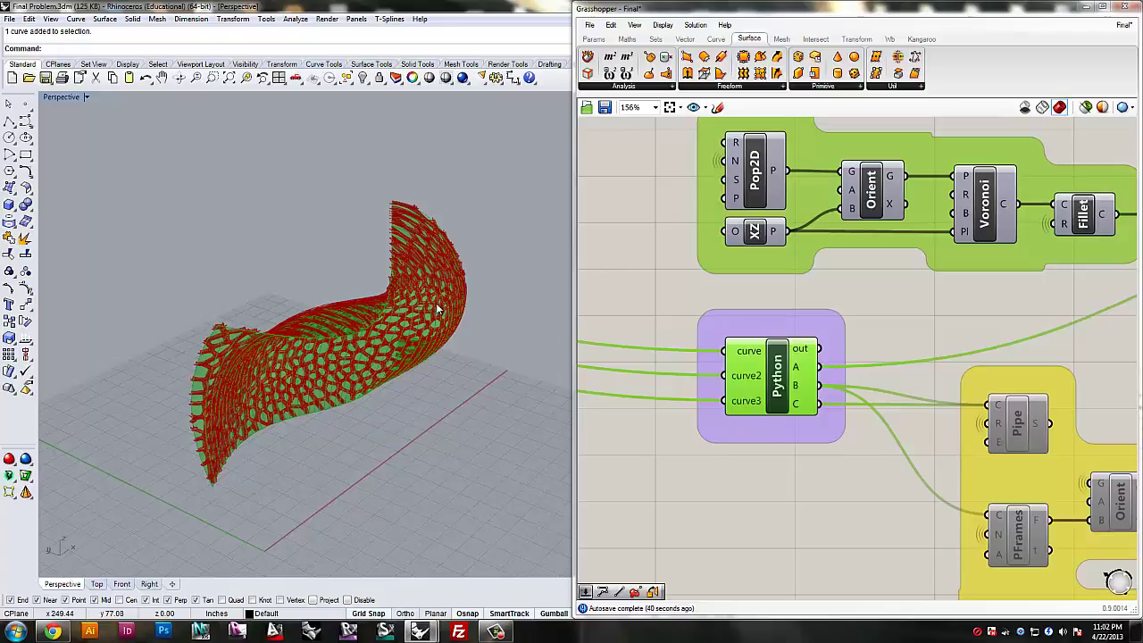
Select the surface's upper edge curve to relate it to the Python component's curve inputs, and clear that curve selection
left_click(374, 326)
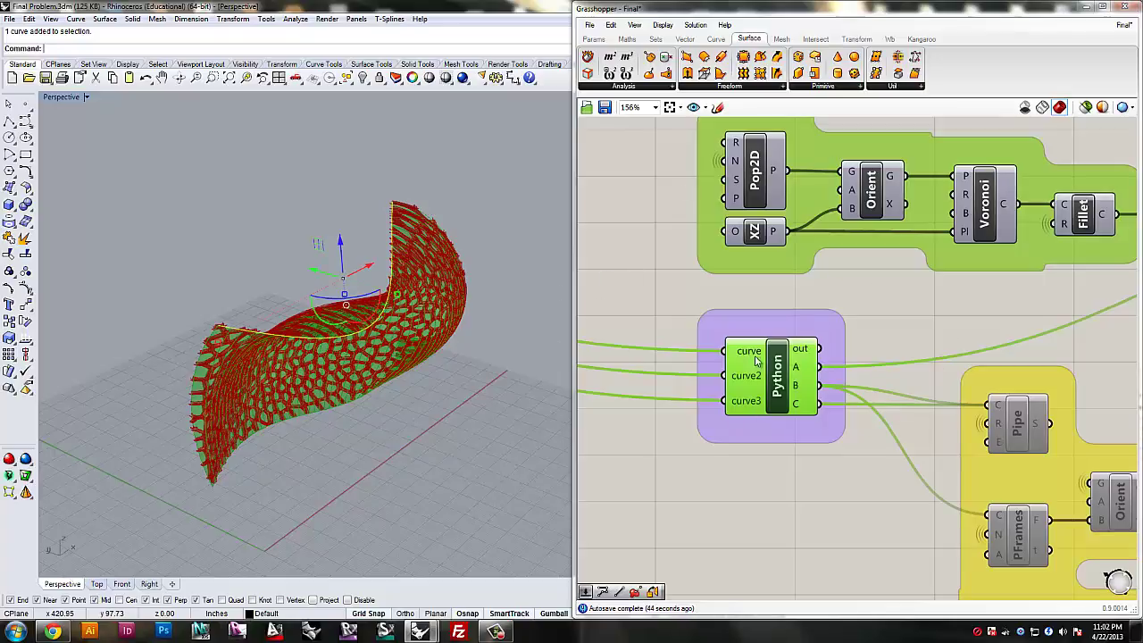
scroll(894, 312, "down", 6)
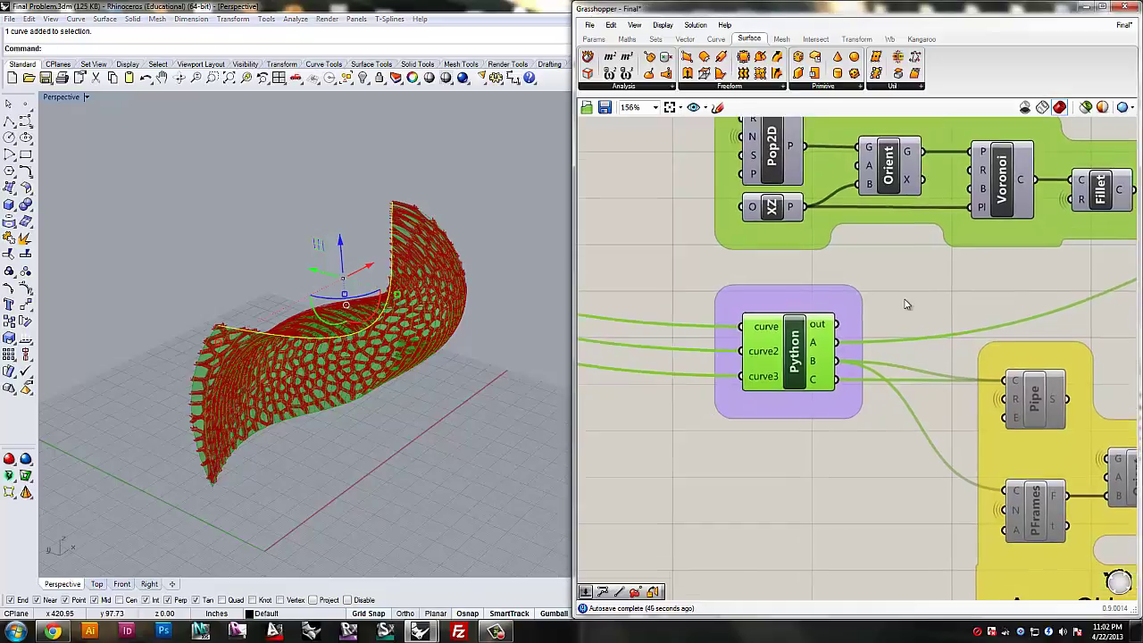
left_click(448, 387)
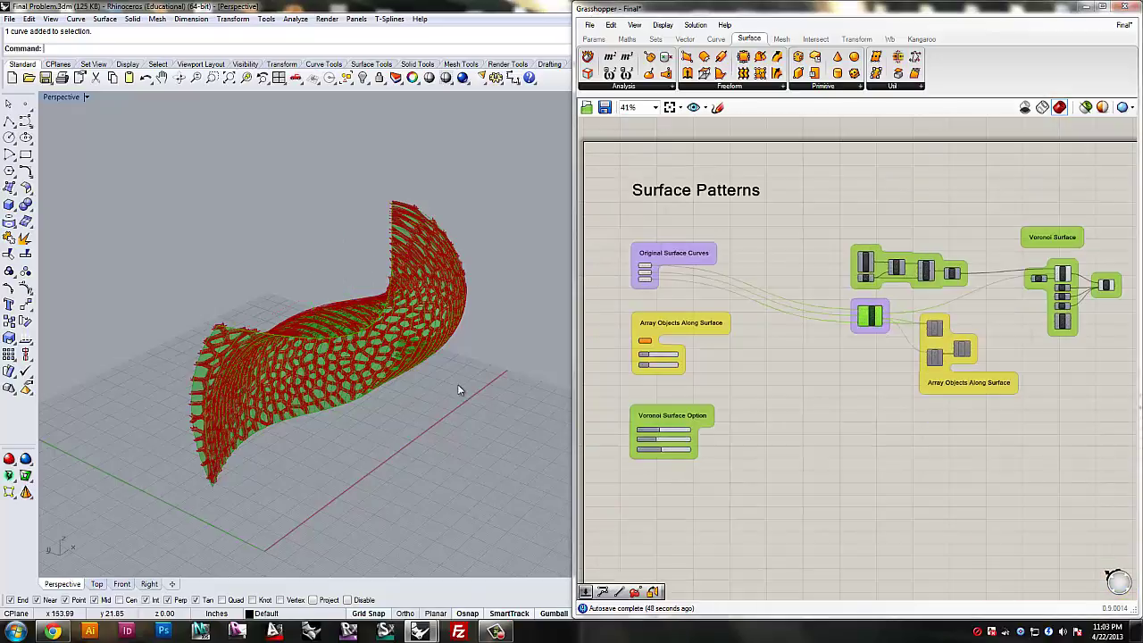
Deselect the Python component and review the complete Surface Patterns definition beside the extruded Voronoi surface
right_click_drag(459, 384, 461, 371)
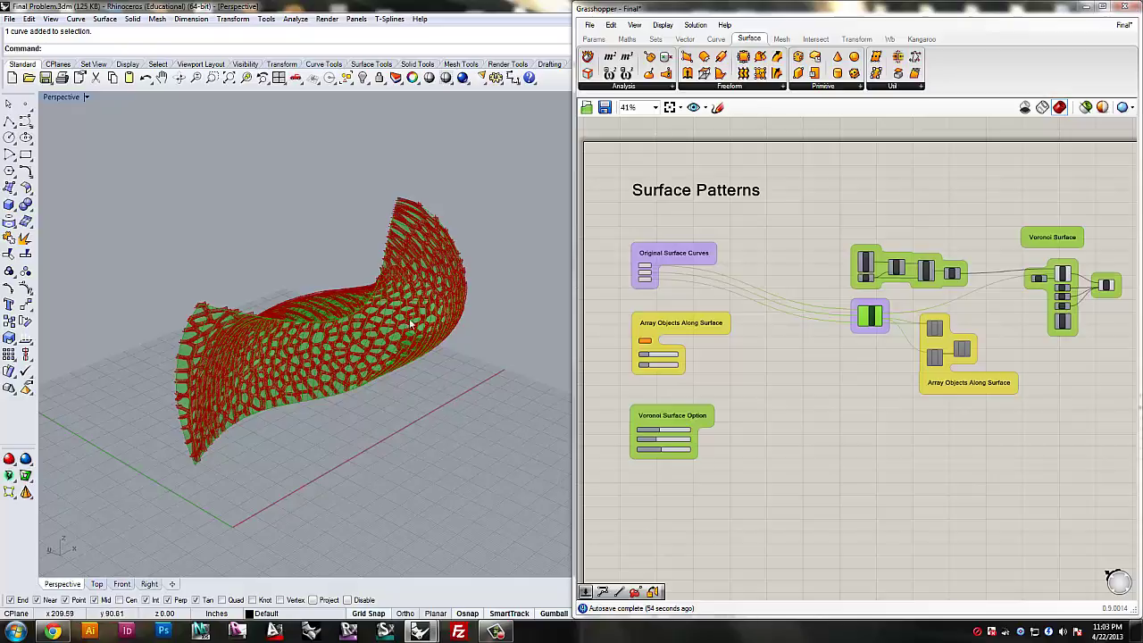
right_click_drag(770, 353, 748, 330)
left_click(777, 349)
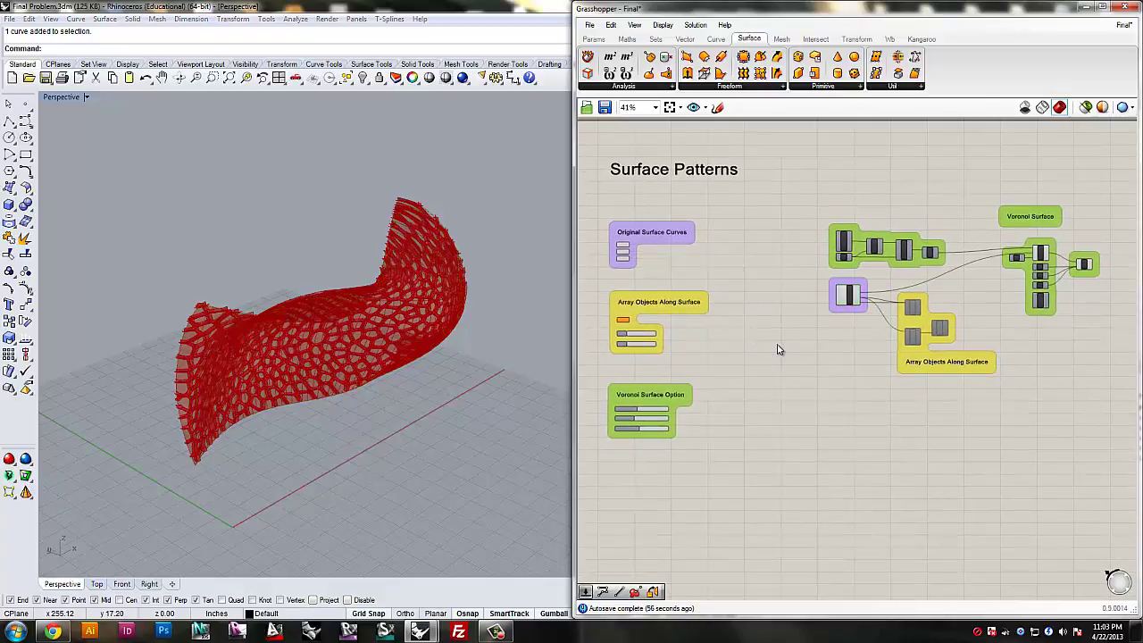
right_click_drag(435, 313, 425, 290)
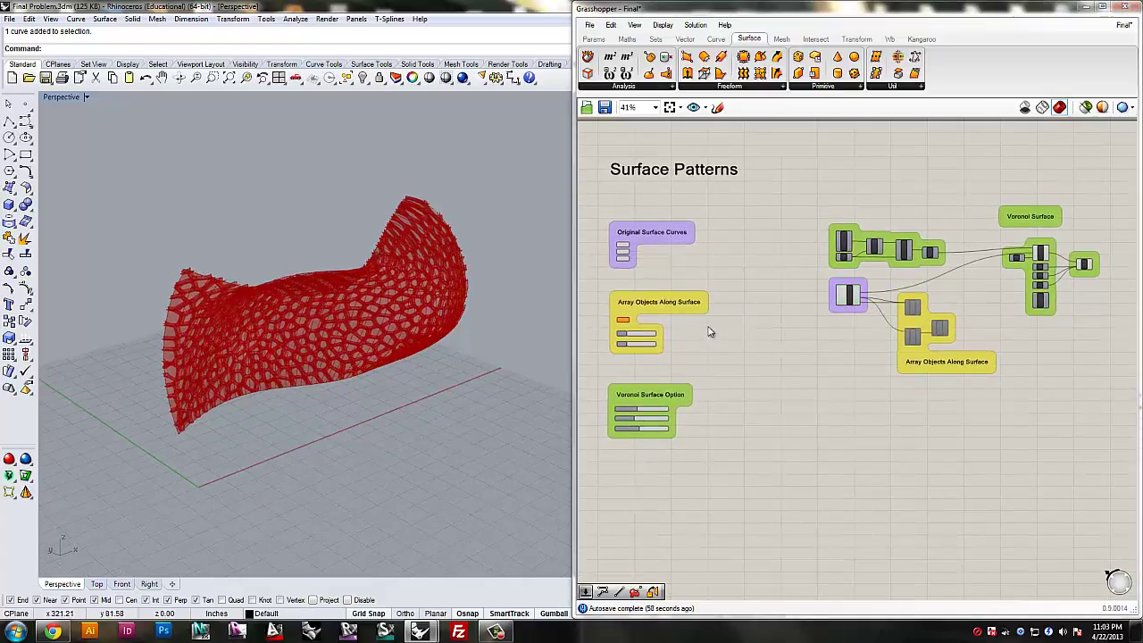
right_click_drag(464, 337, 383, 340)
mouse_move(822, 385)
right_mouse_down()
mouse_move(801, 401)
mouse_move(825, 384)
right_mouse_up()
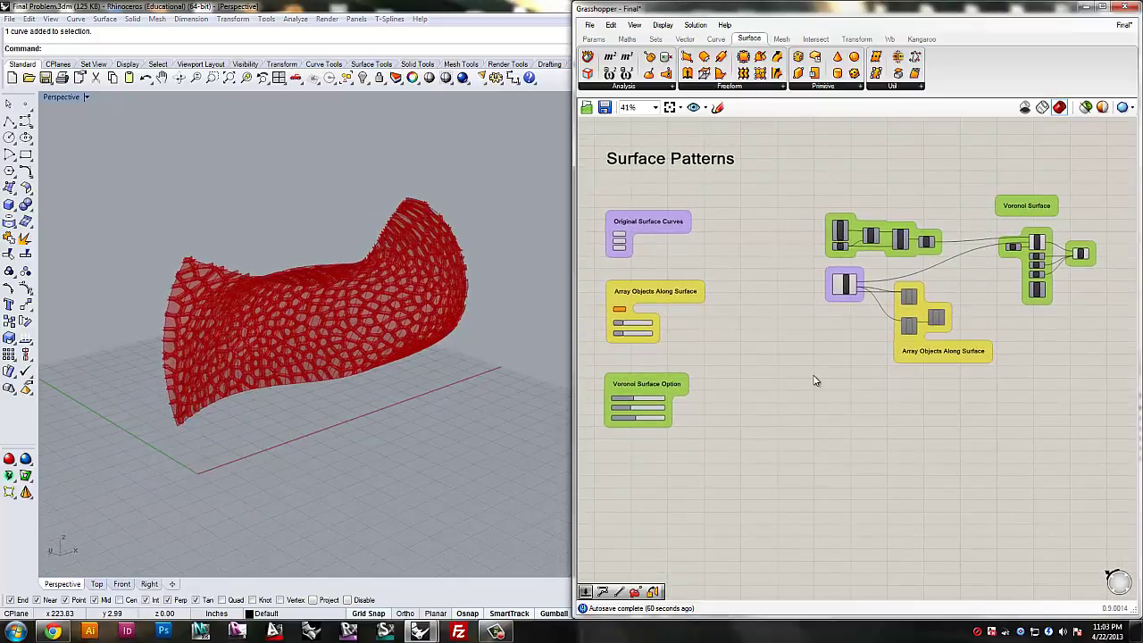